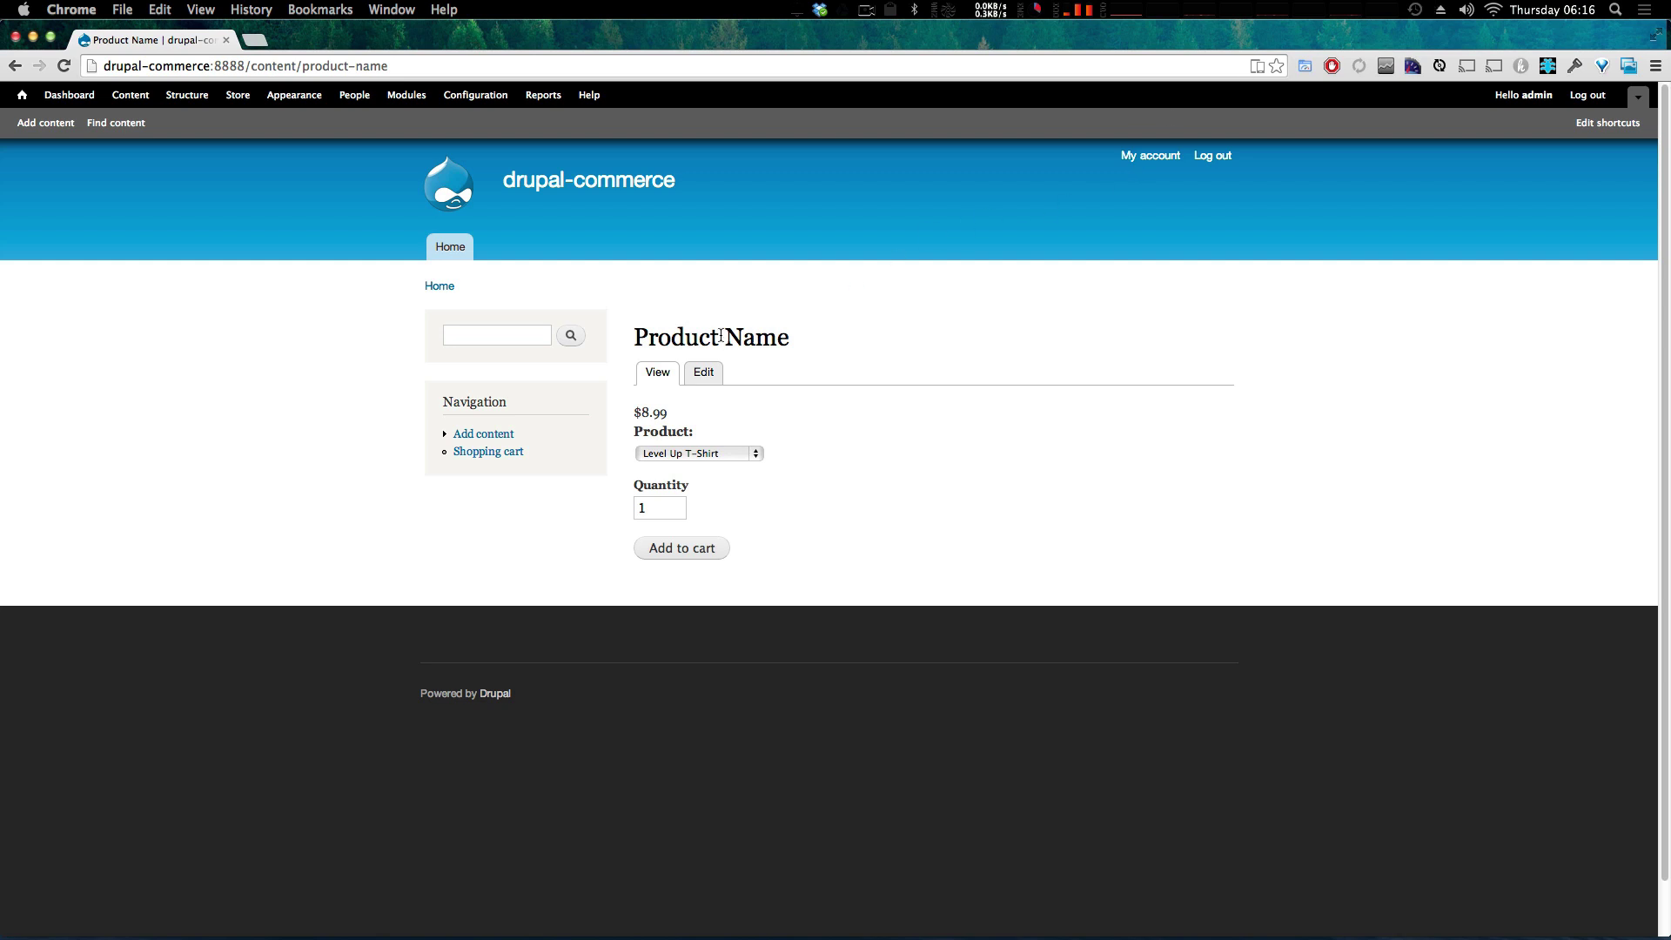
- Try Level Up T-Shirt, then settle on the Level Up Long T-Shirt variation priced $10.99
drag(731, 450, 803, 296)
click(734, 453)
key(Up)
key(Return)
click(680, 445)
click(695, 467)
mouse_move(744, 337)
mouse_down()
mouse_move(696, 337)
mouse_move(745, 338)
mouse_move(729, 338)
mouse_up()
- Go from Store to Products and show the Product Types list
click(236, 96)
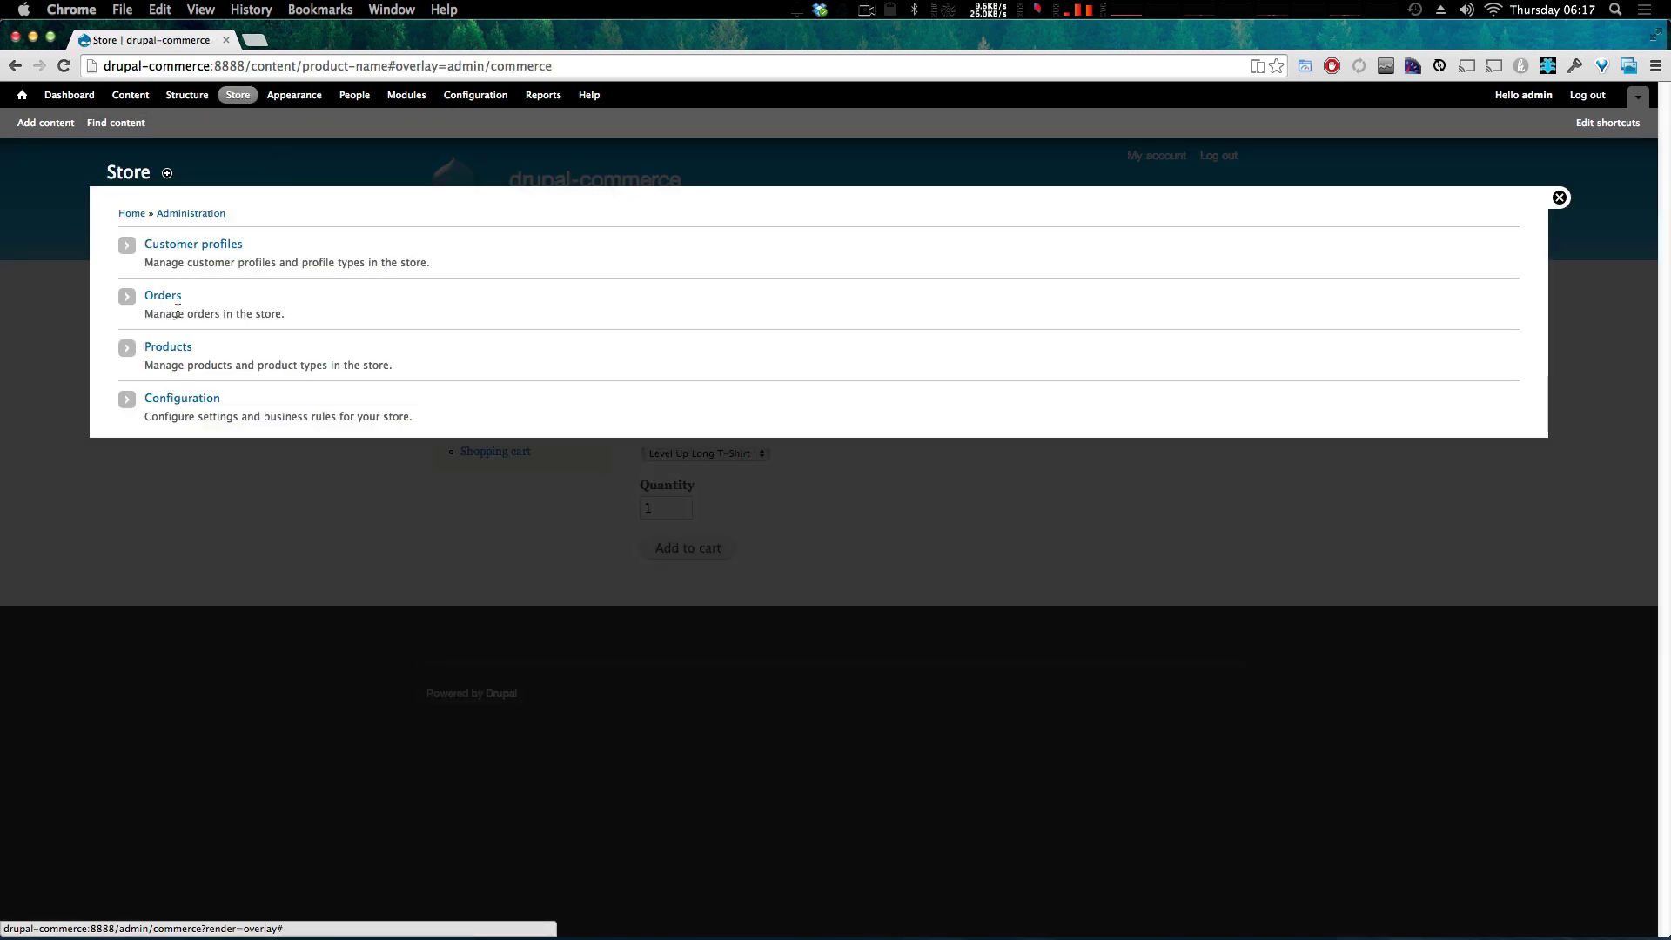
click(166, 349)
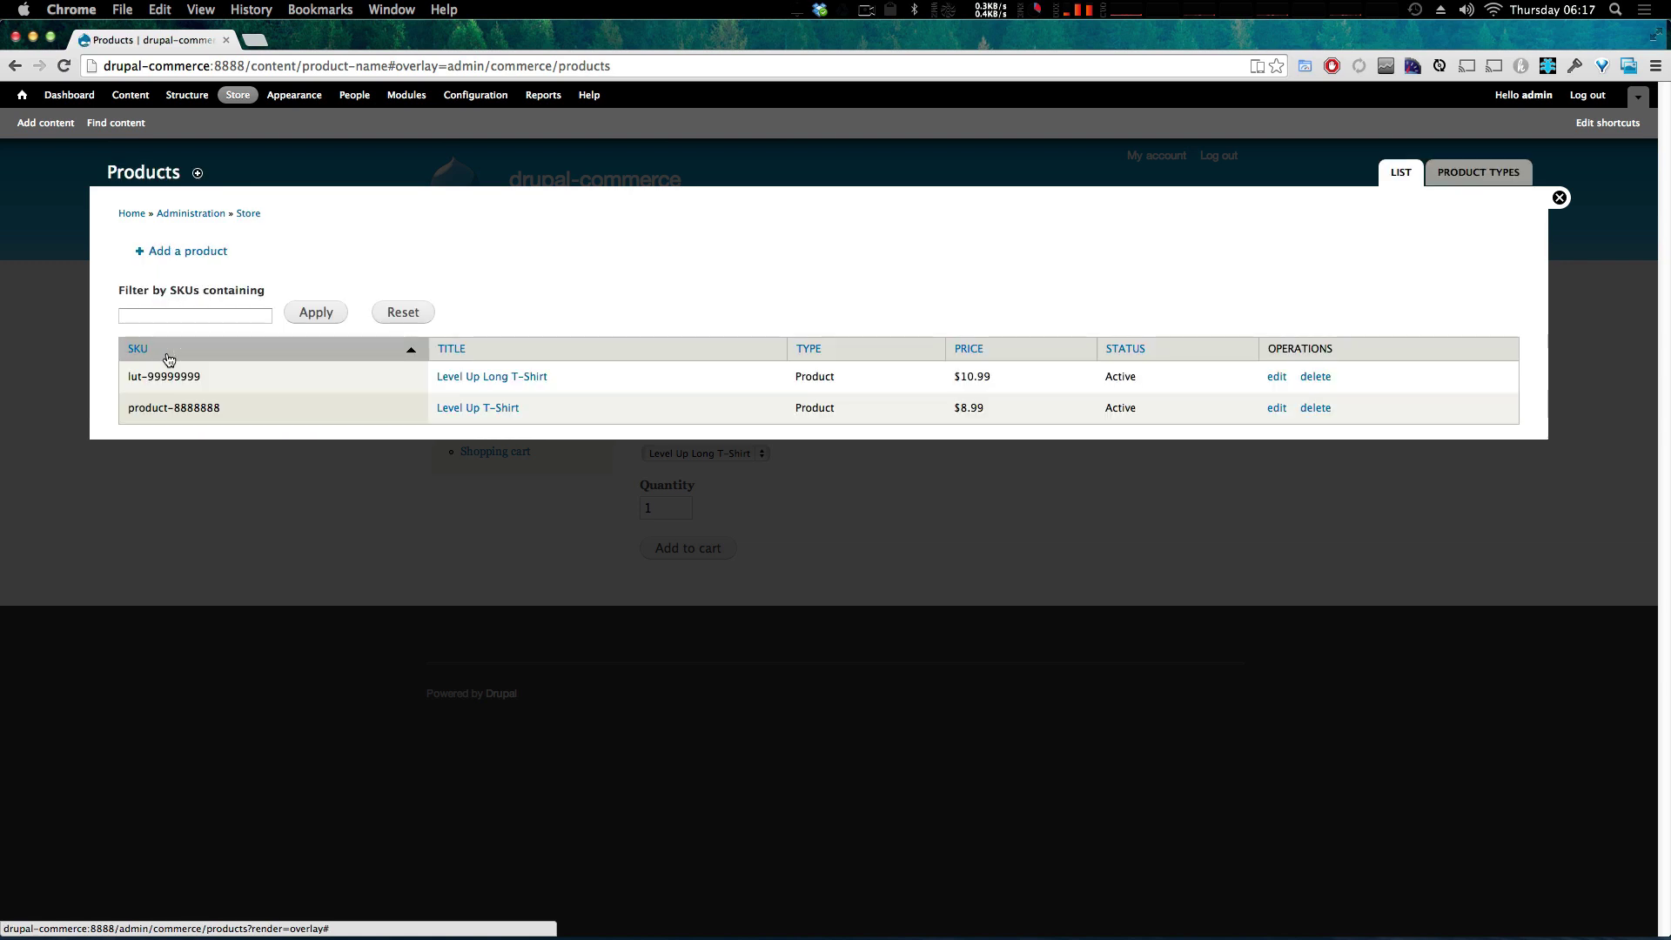
click(1451, 174)
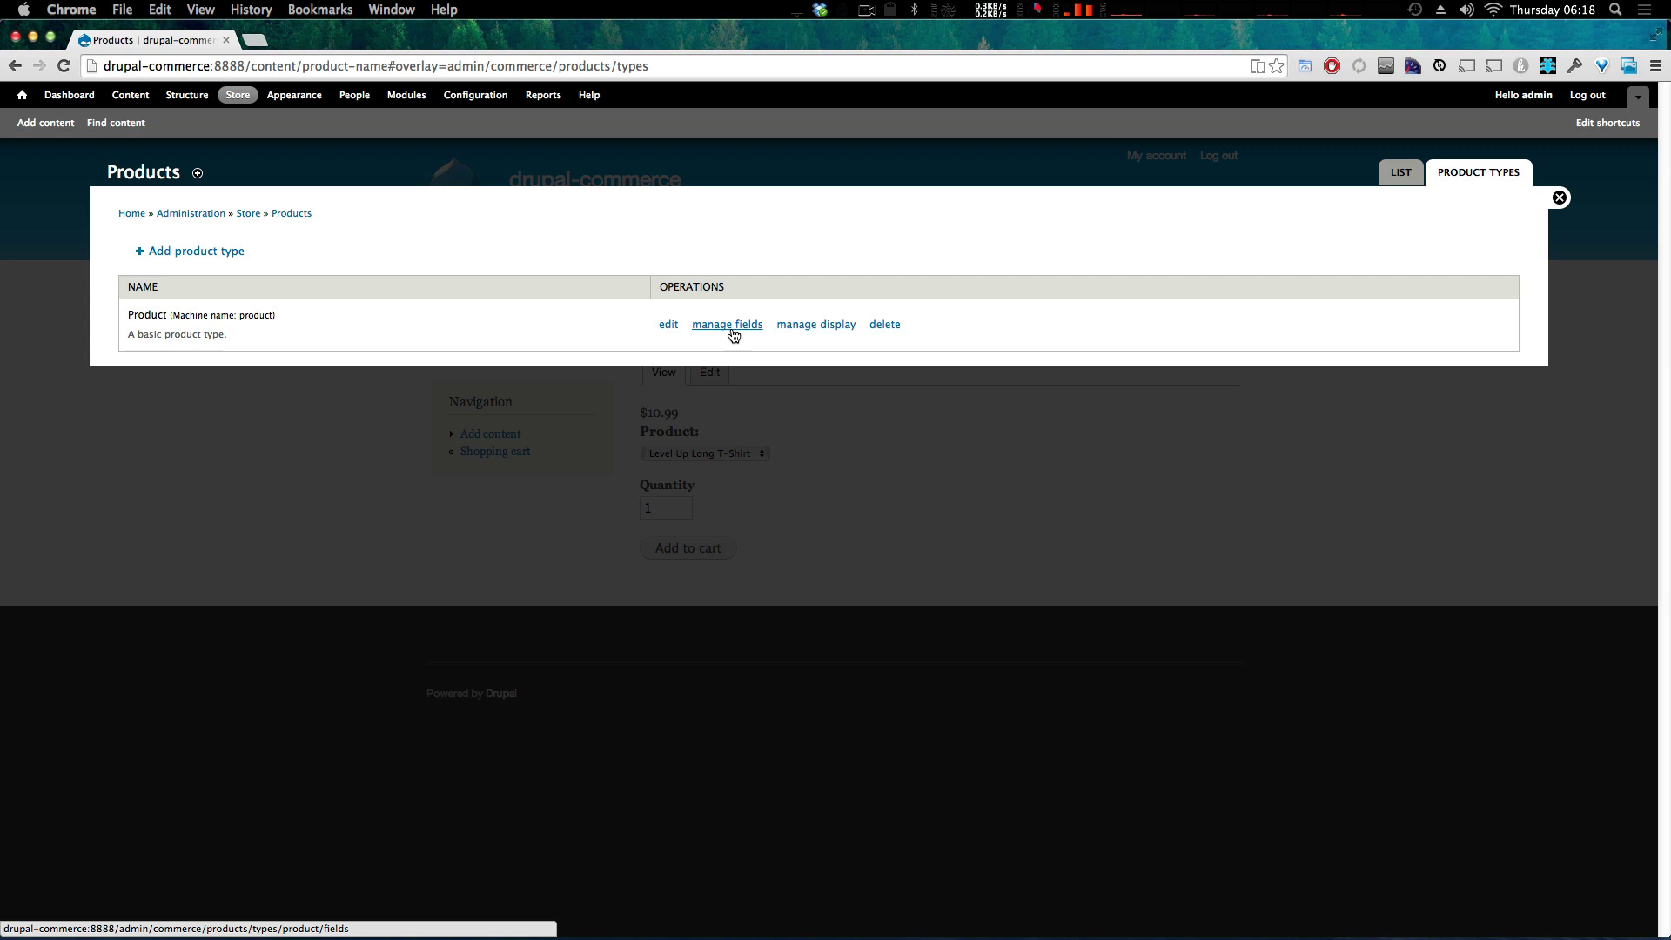
- Add a Long text field labelled 'Description' above Price on the Product type and save its settings
click(728, 324)
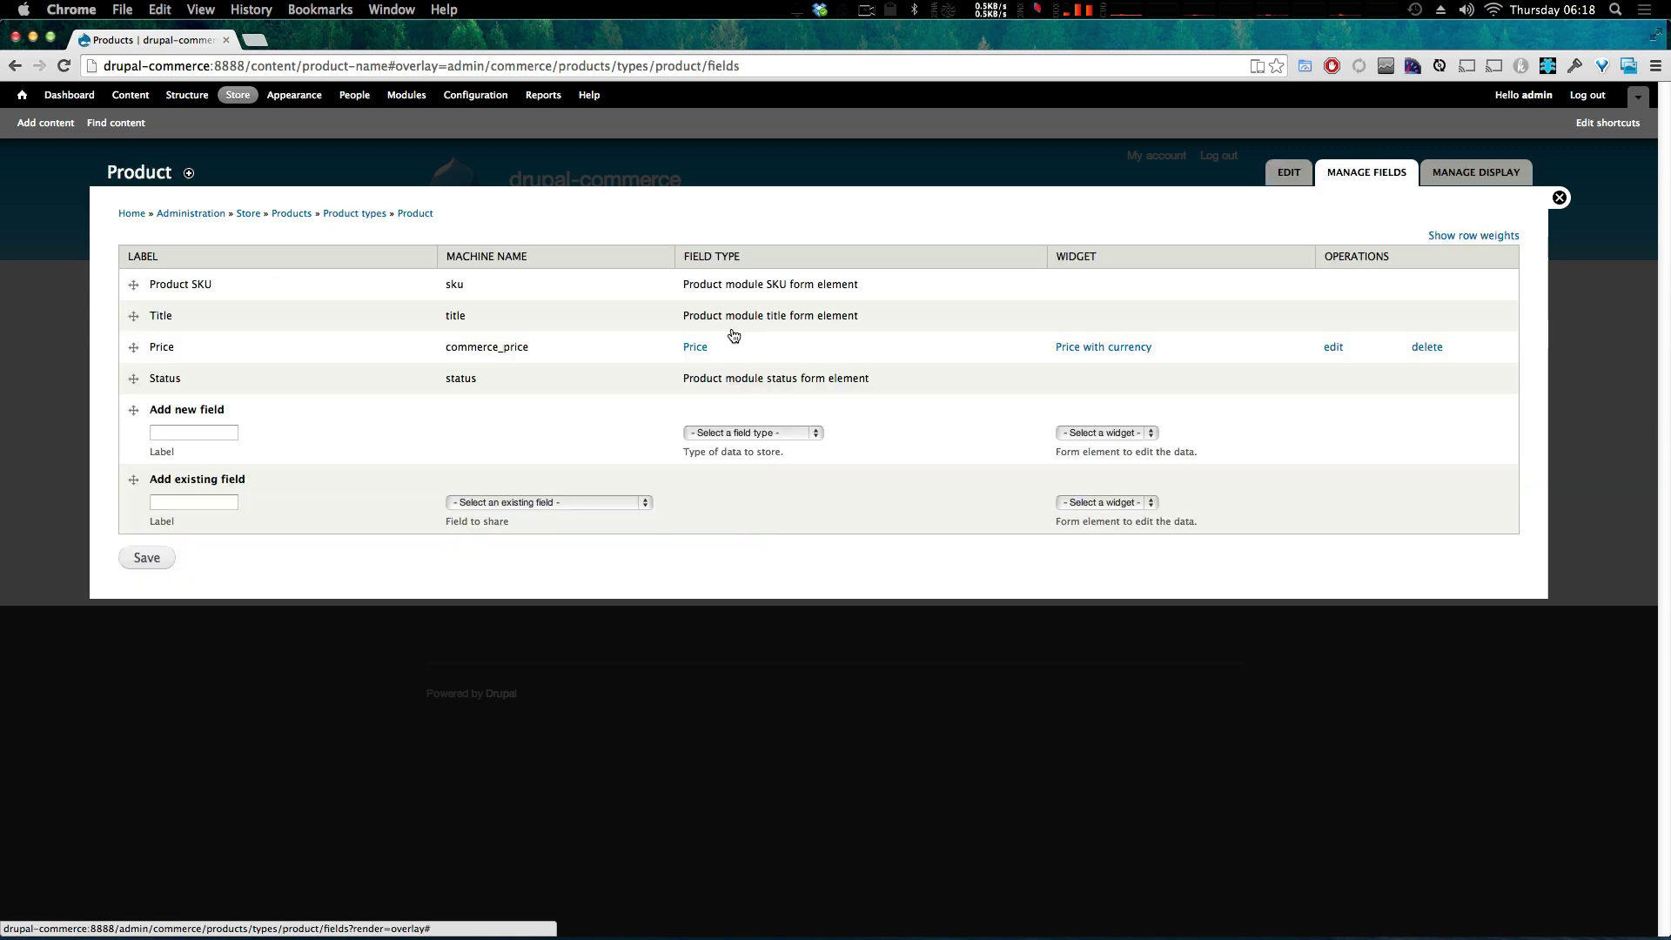
click(183, 433)
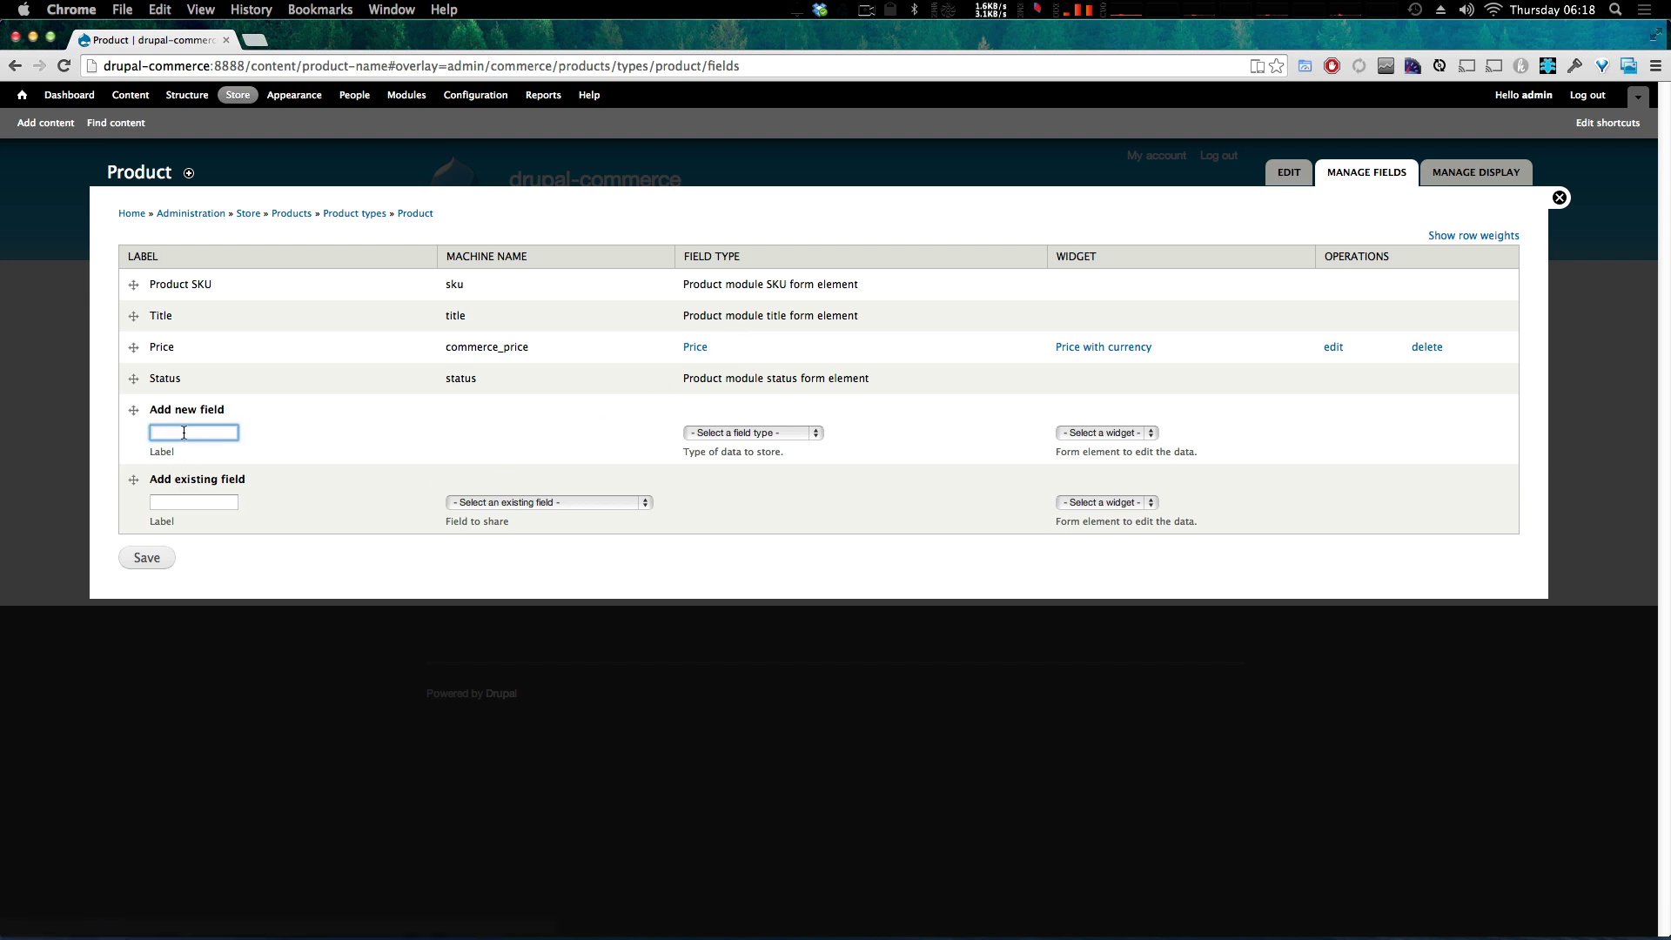
text(Description)
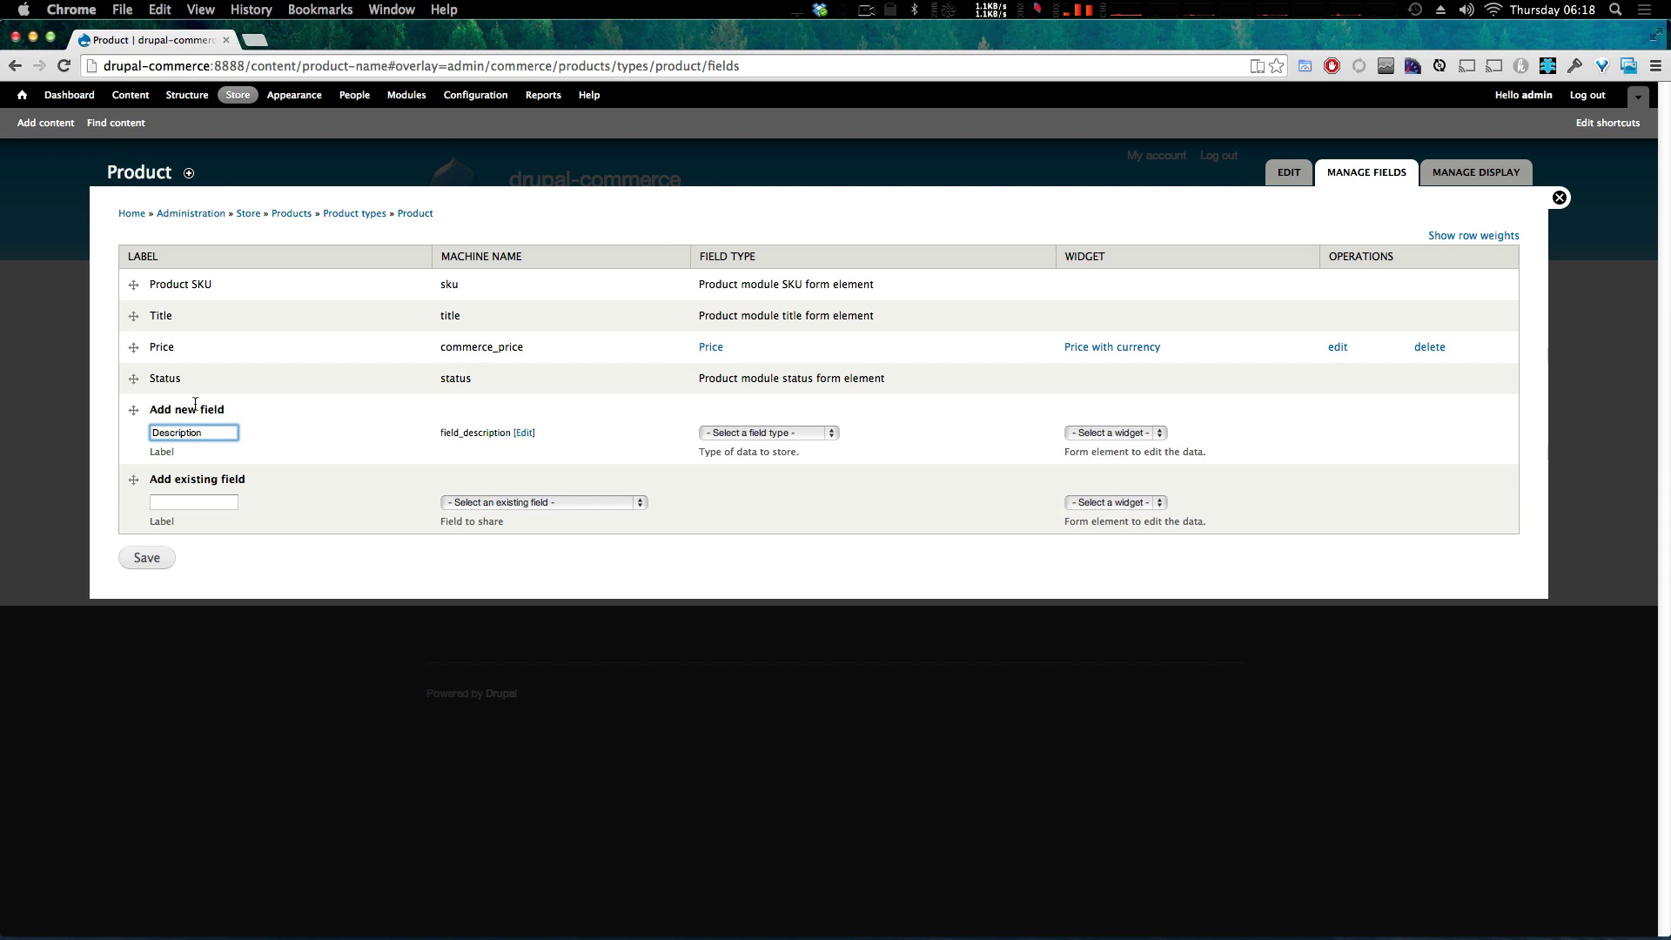
click(771, 435)
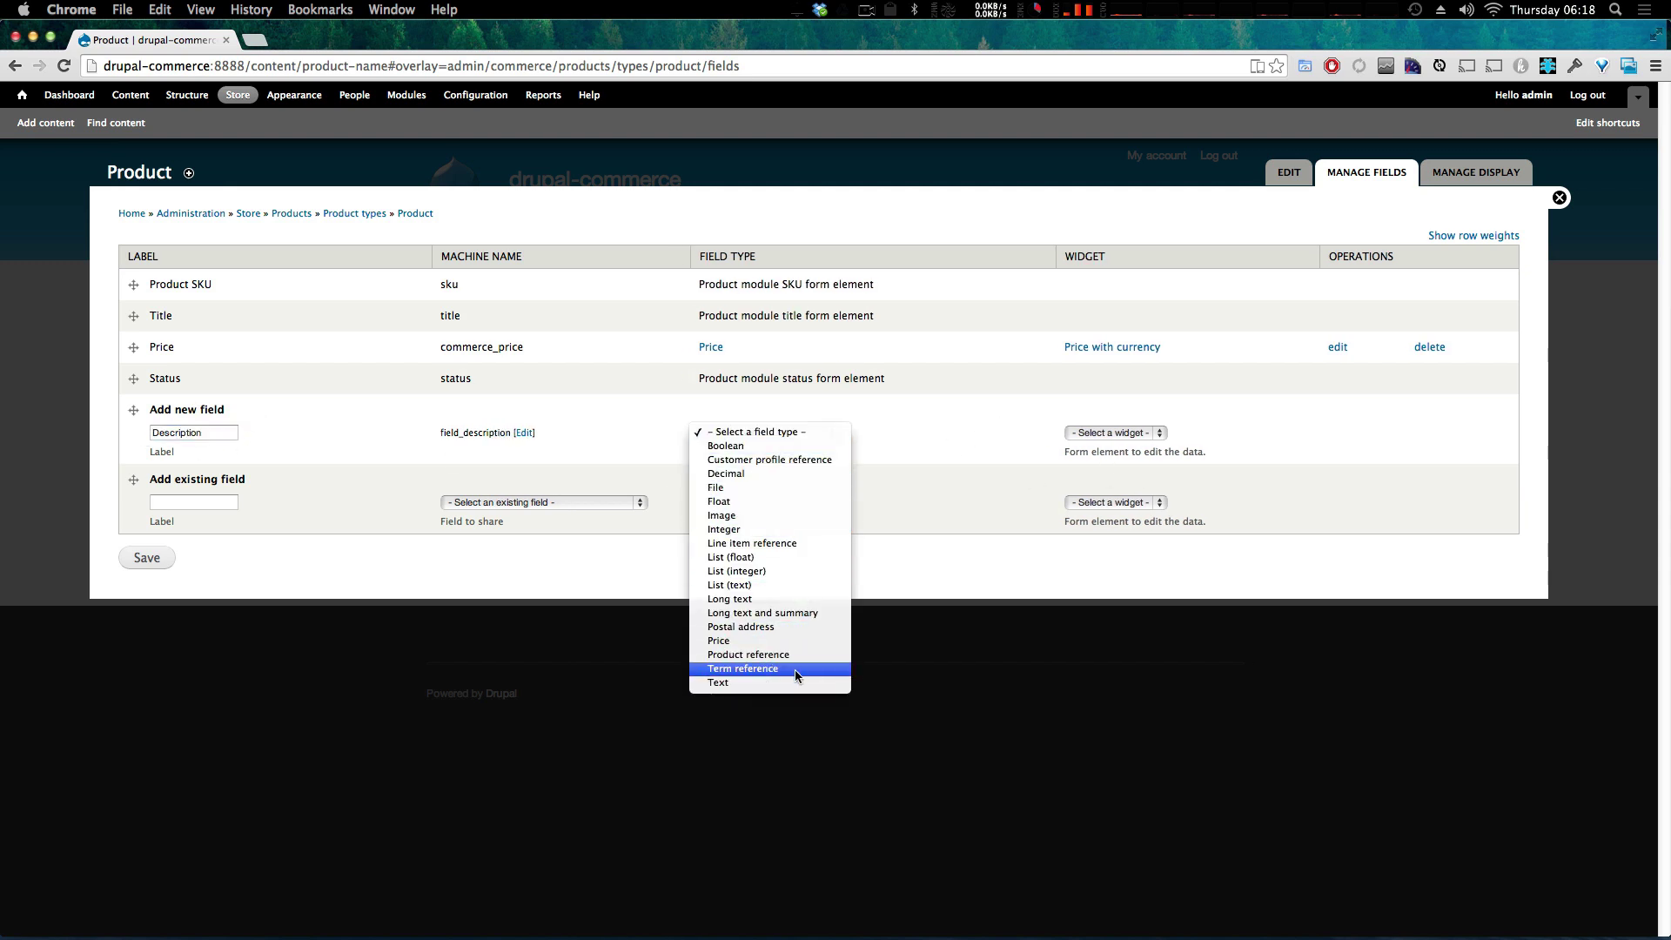
click(801, 600)
drag(131, 410, 132, 342)
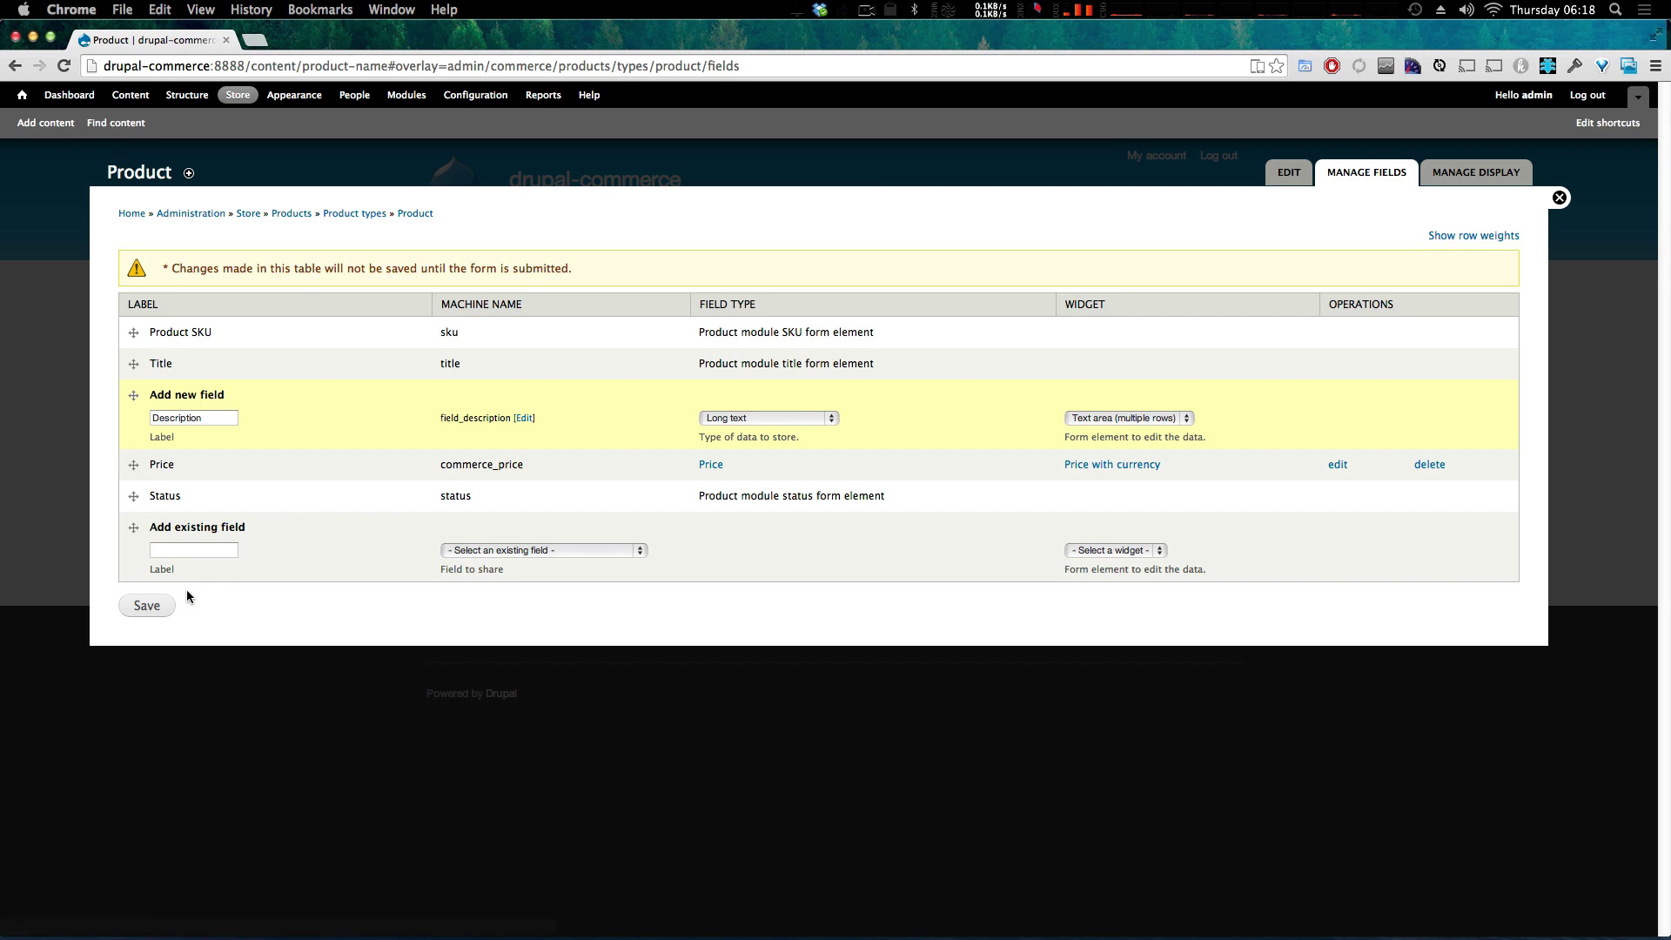
click(147, 606)
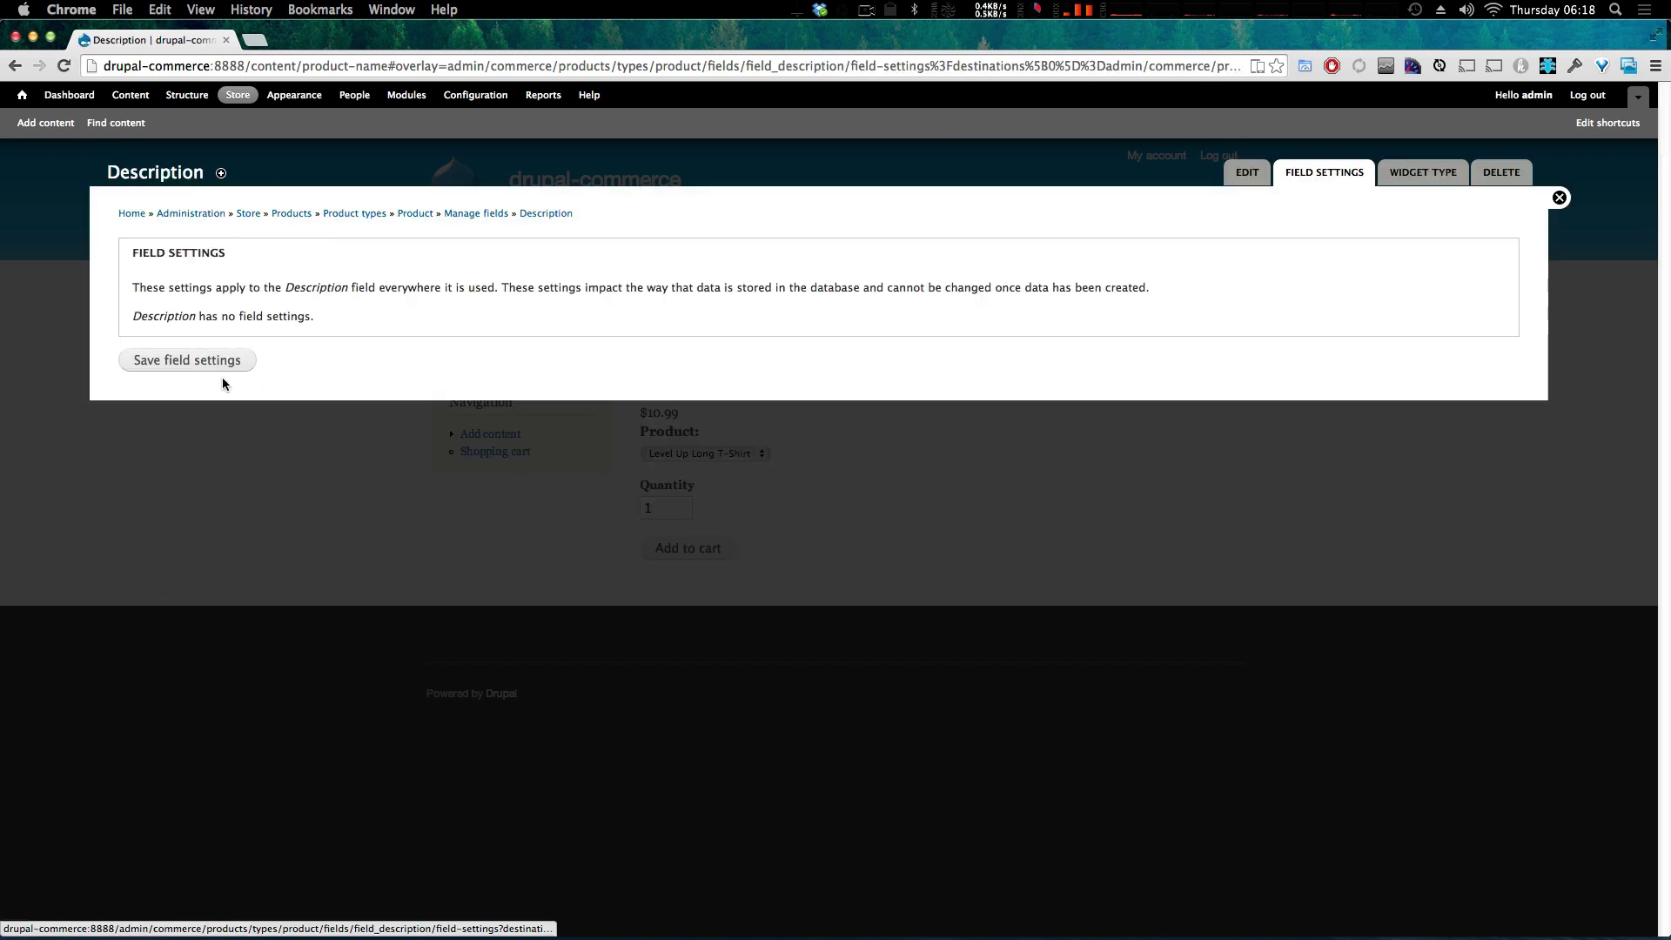
click(196, 360)
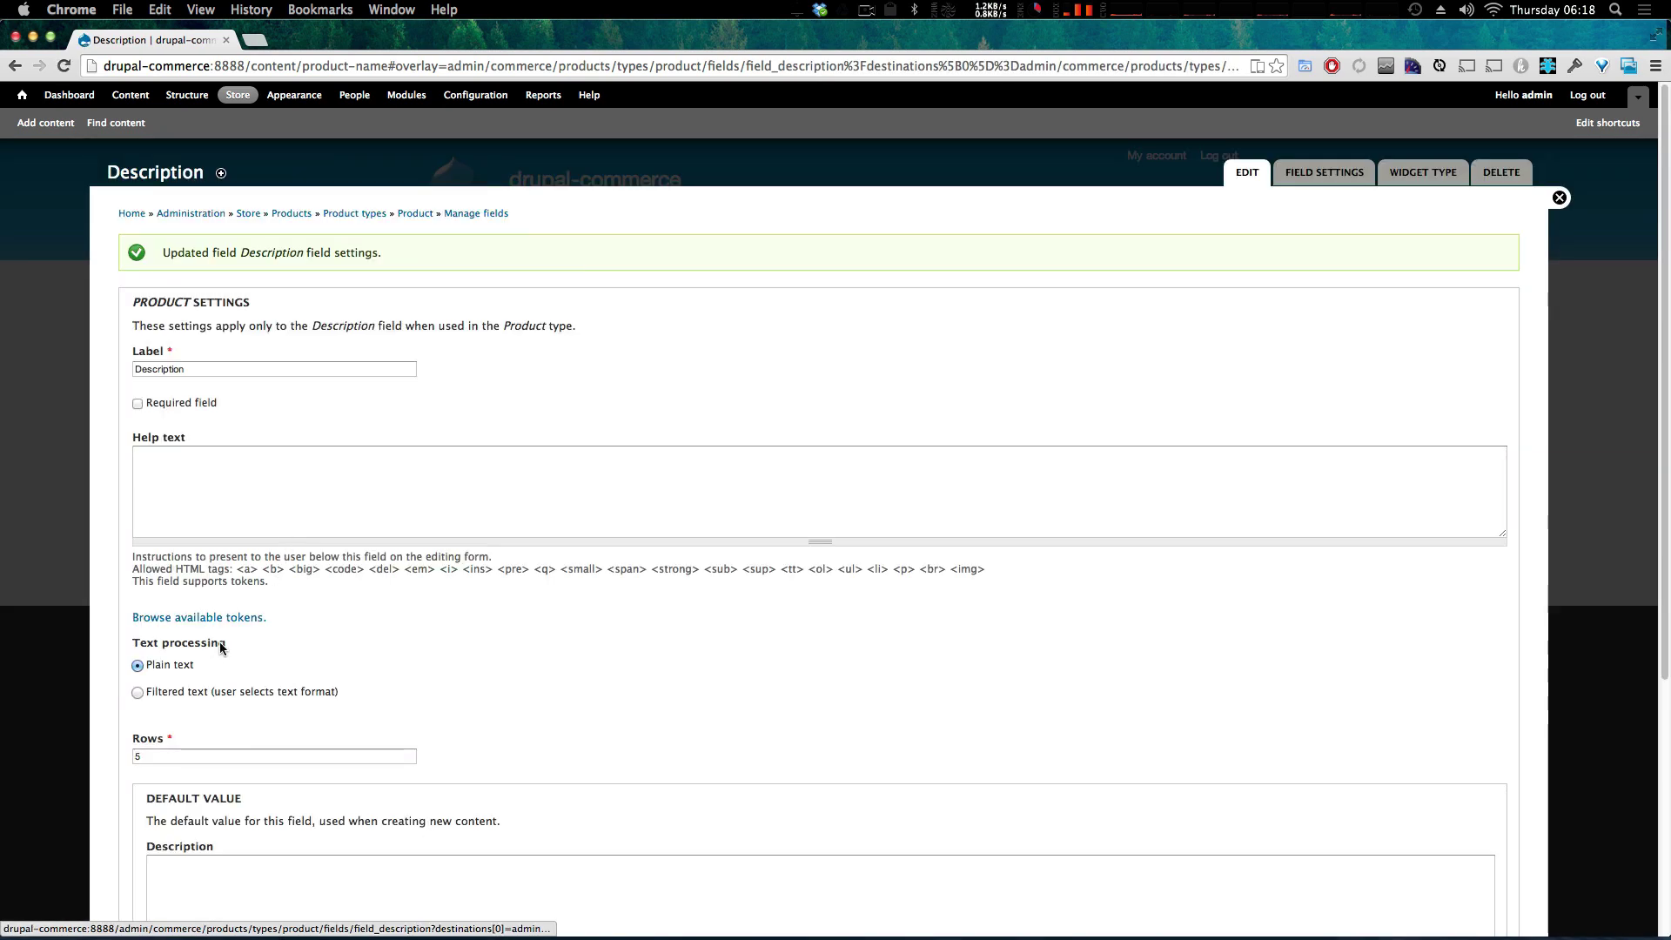
scroll(228, 628, down, 5)
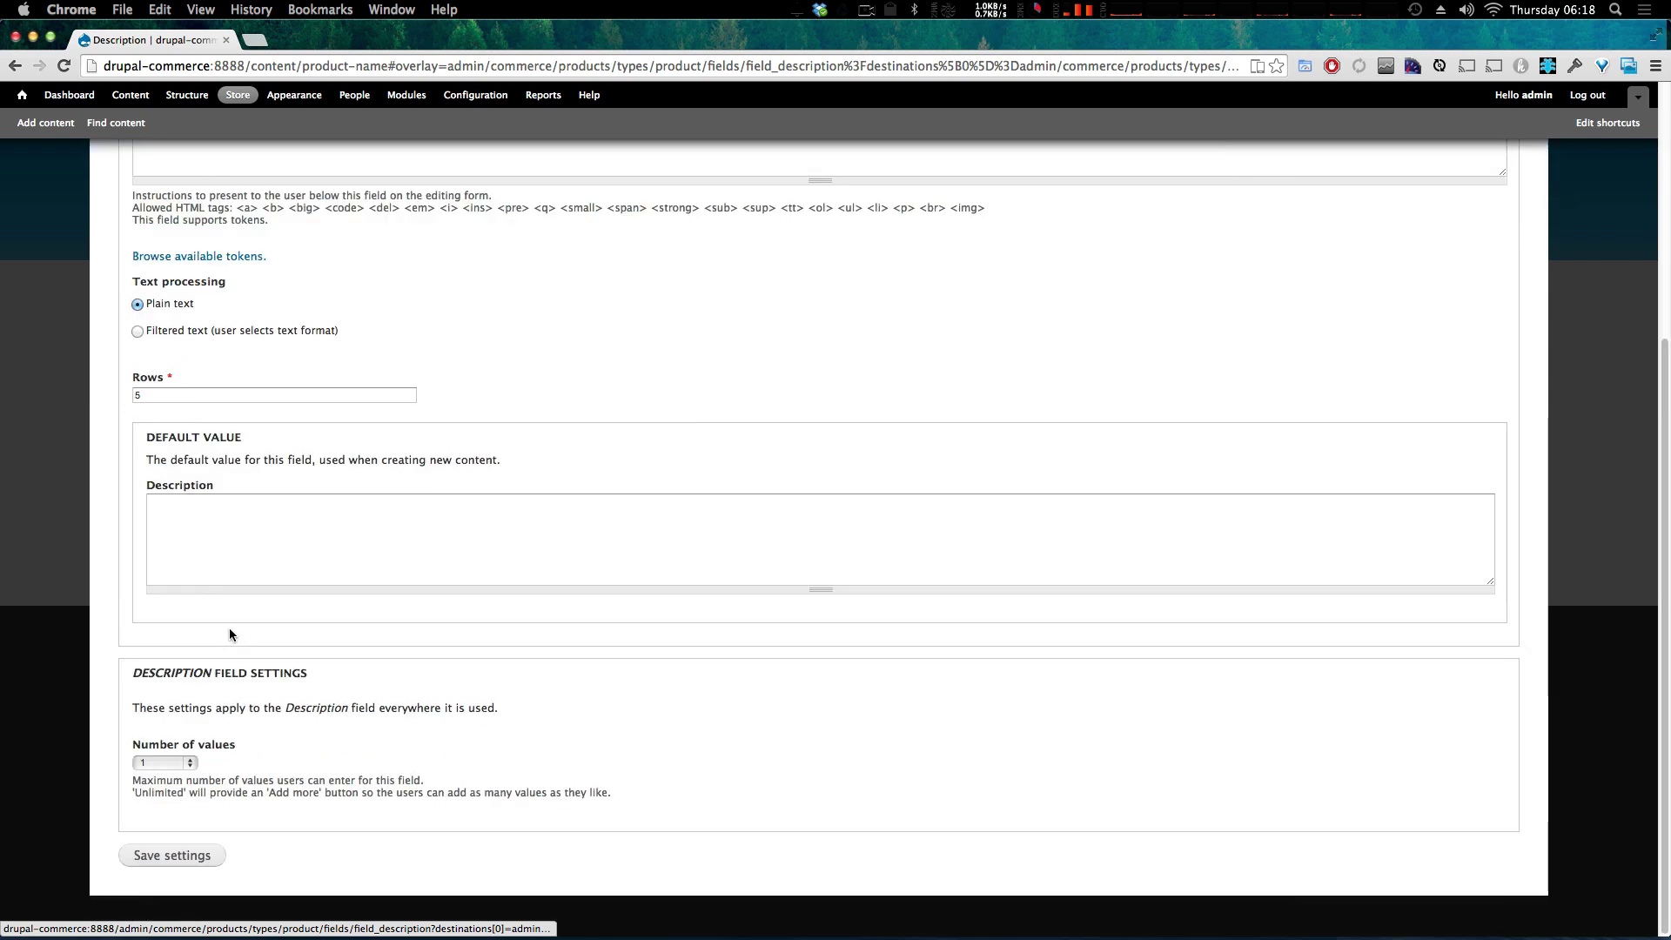
click(185, 856)
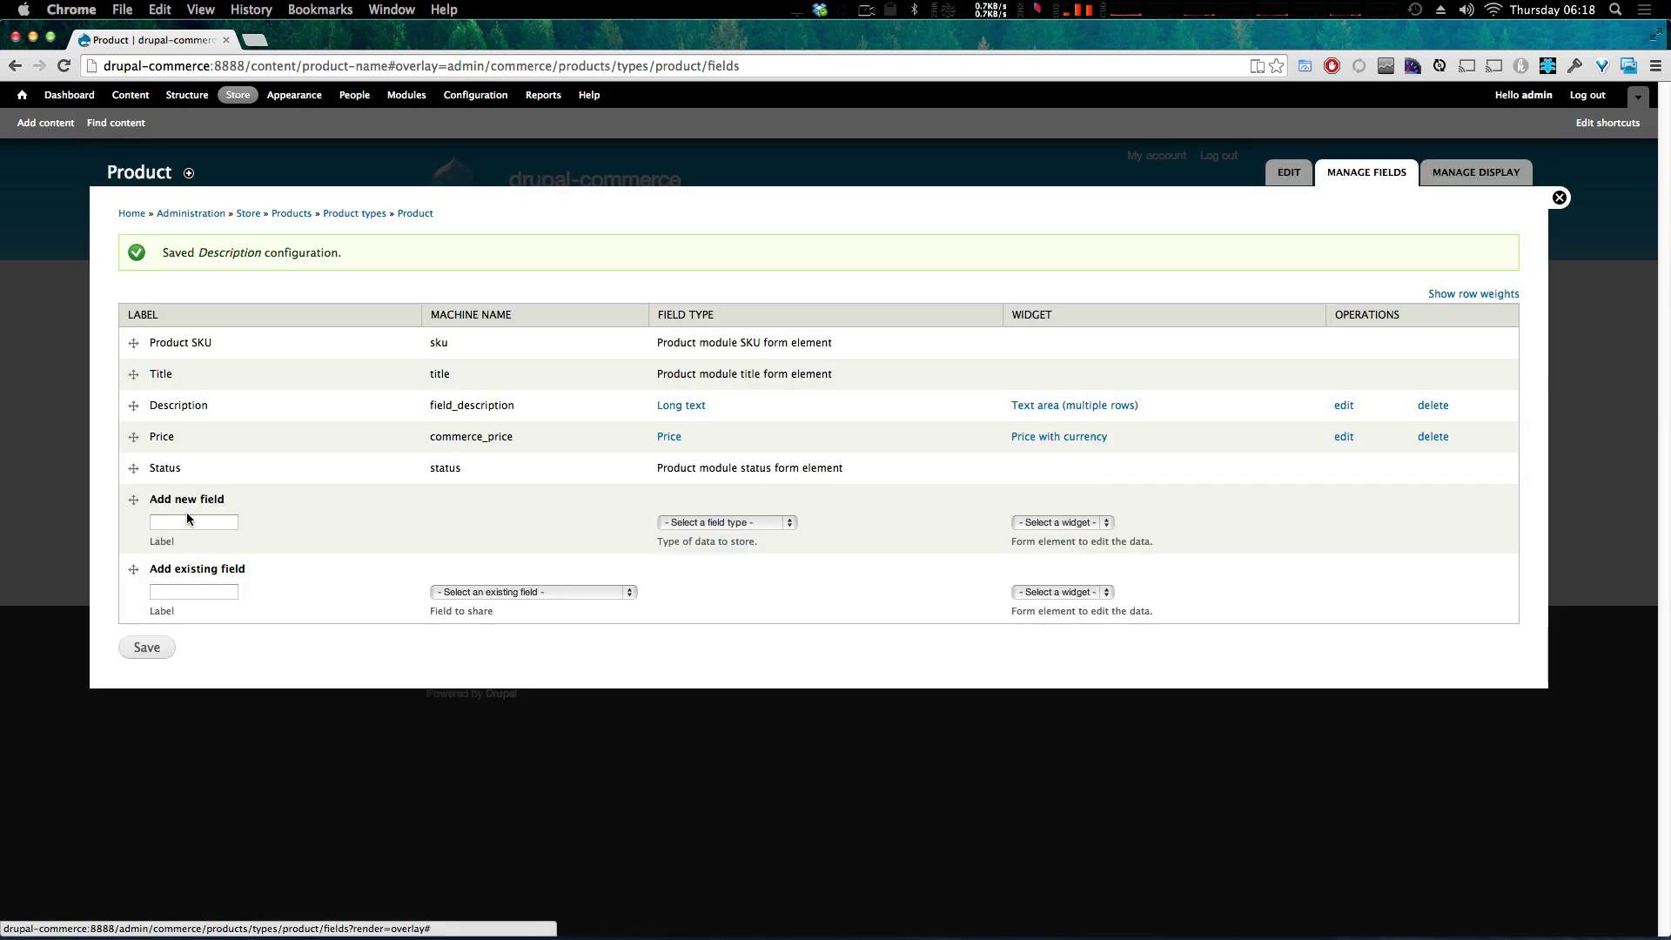
- Reuse the existing field_image Image field, positioned between Description and Price
click(727, 522)
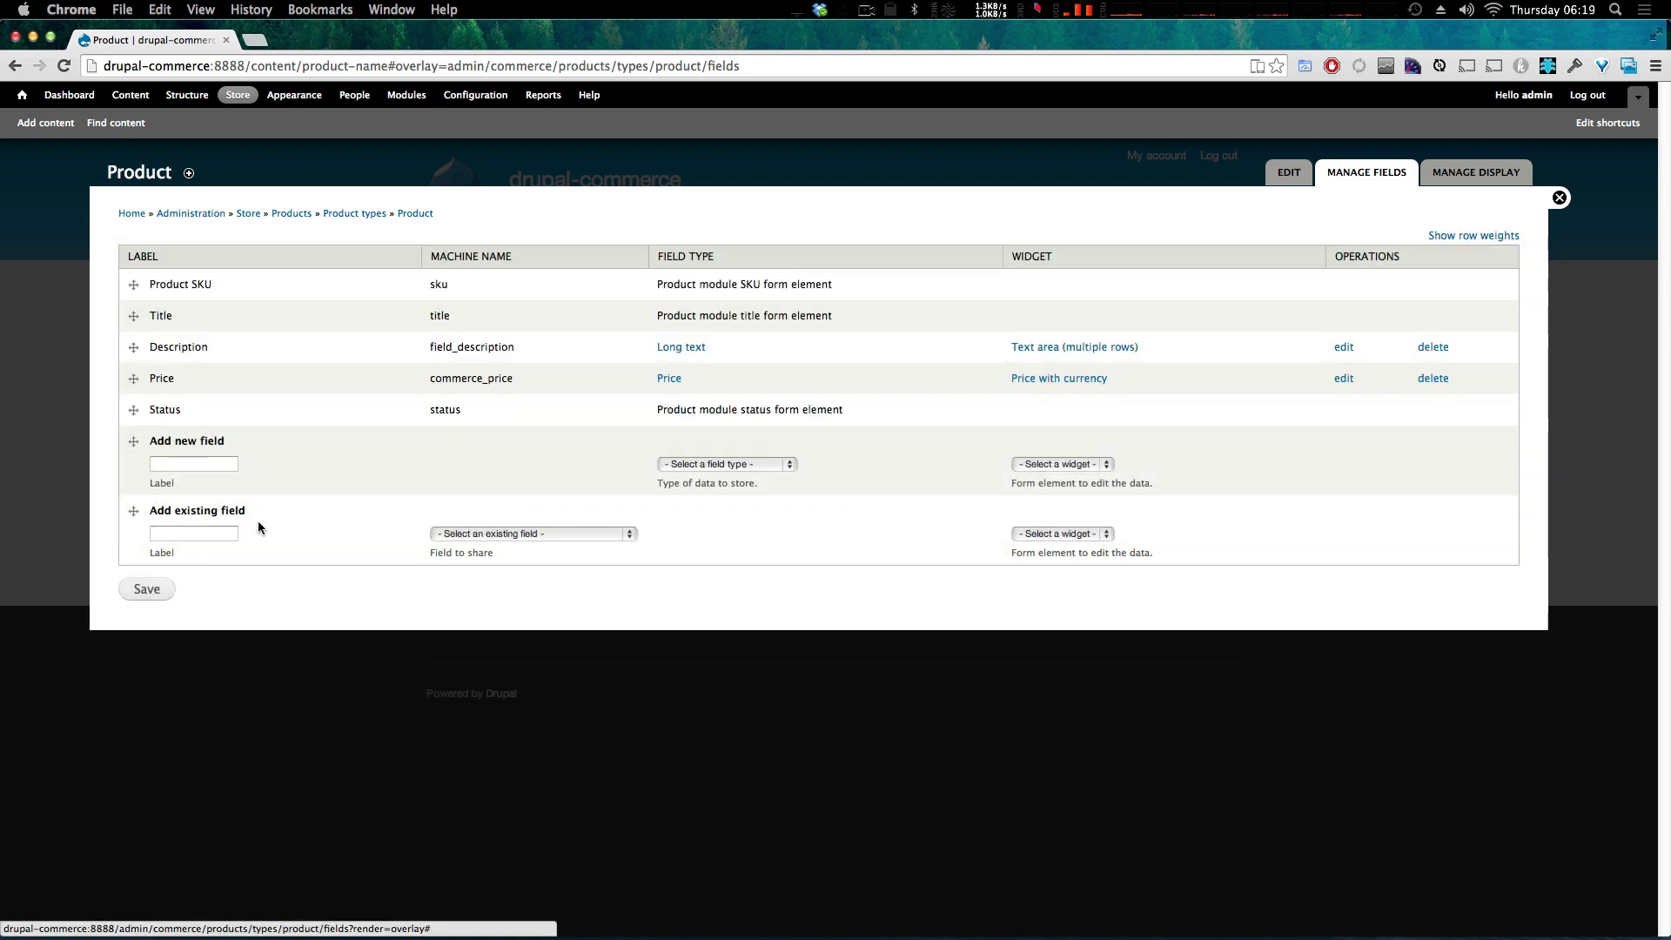
click(208, 533)
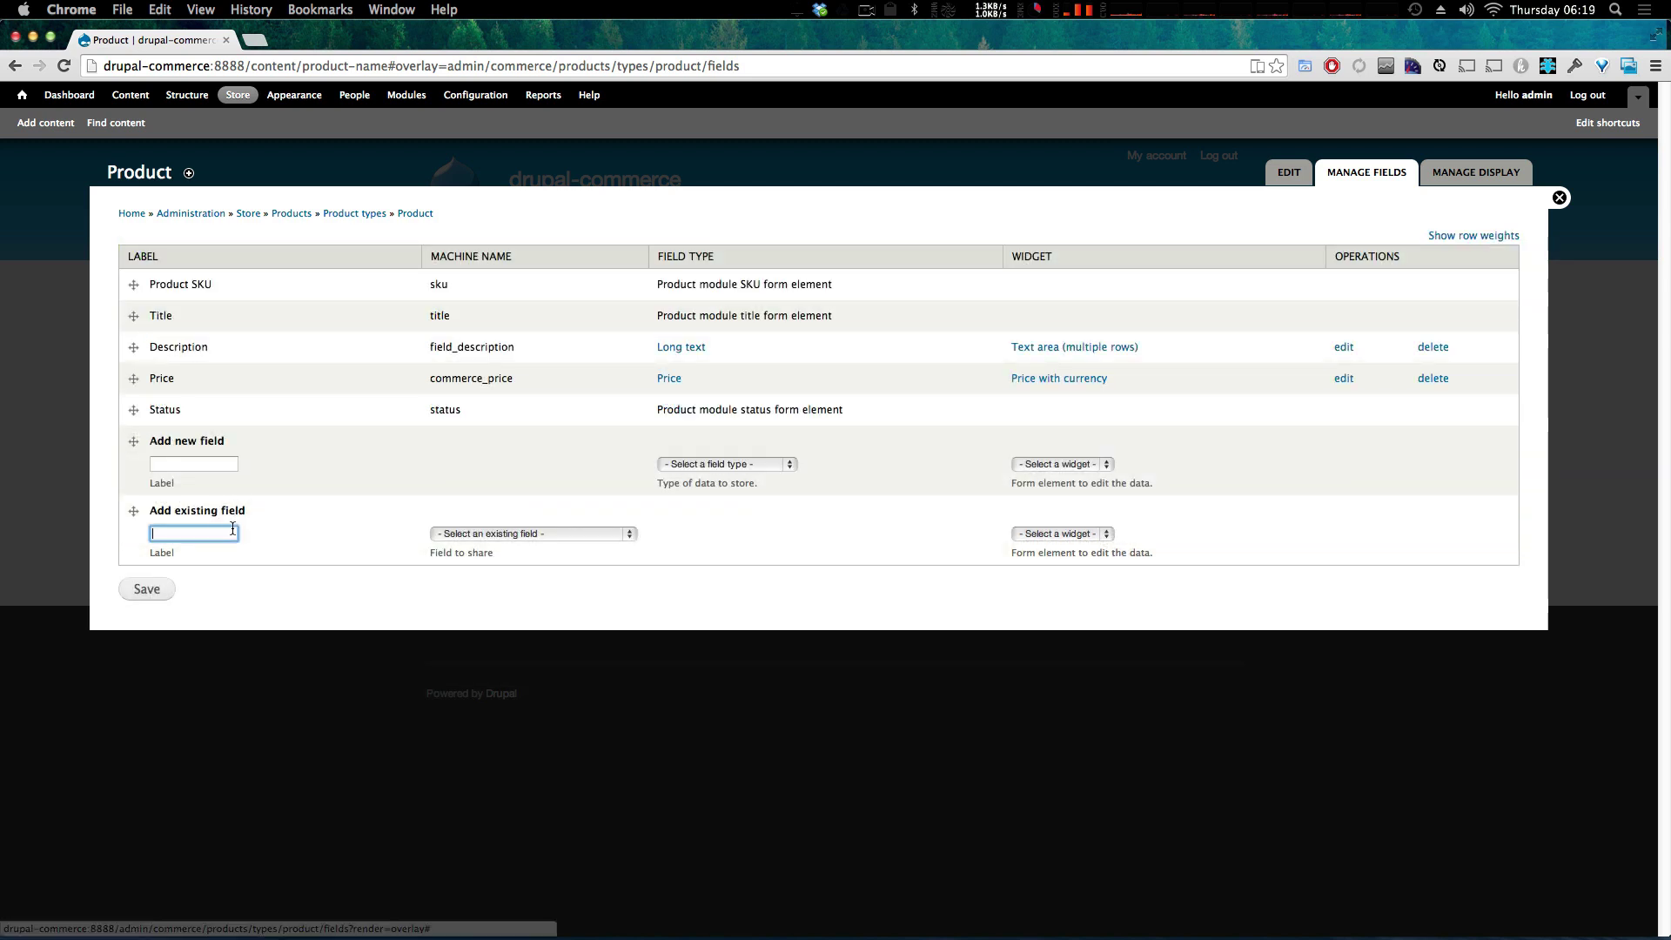
click(538, 534)
click(500, 547)
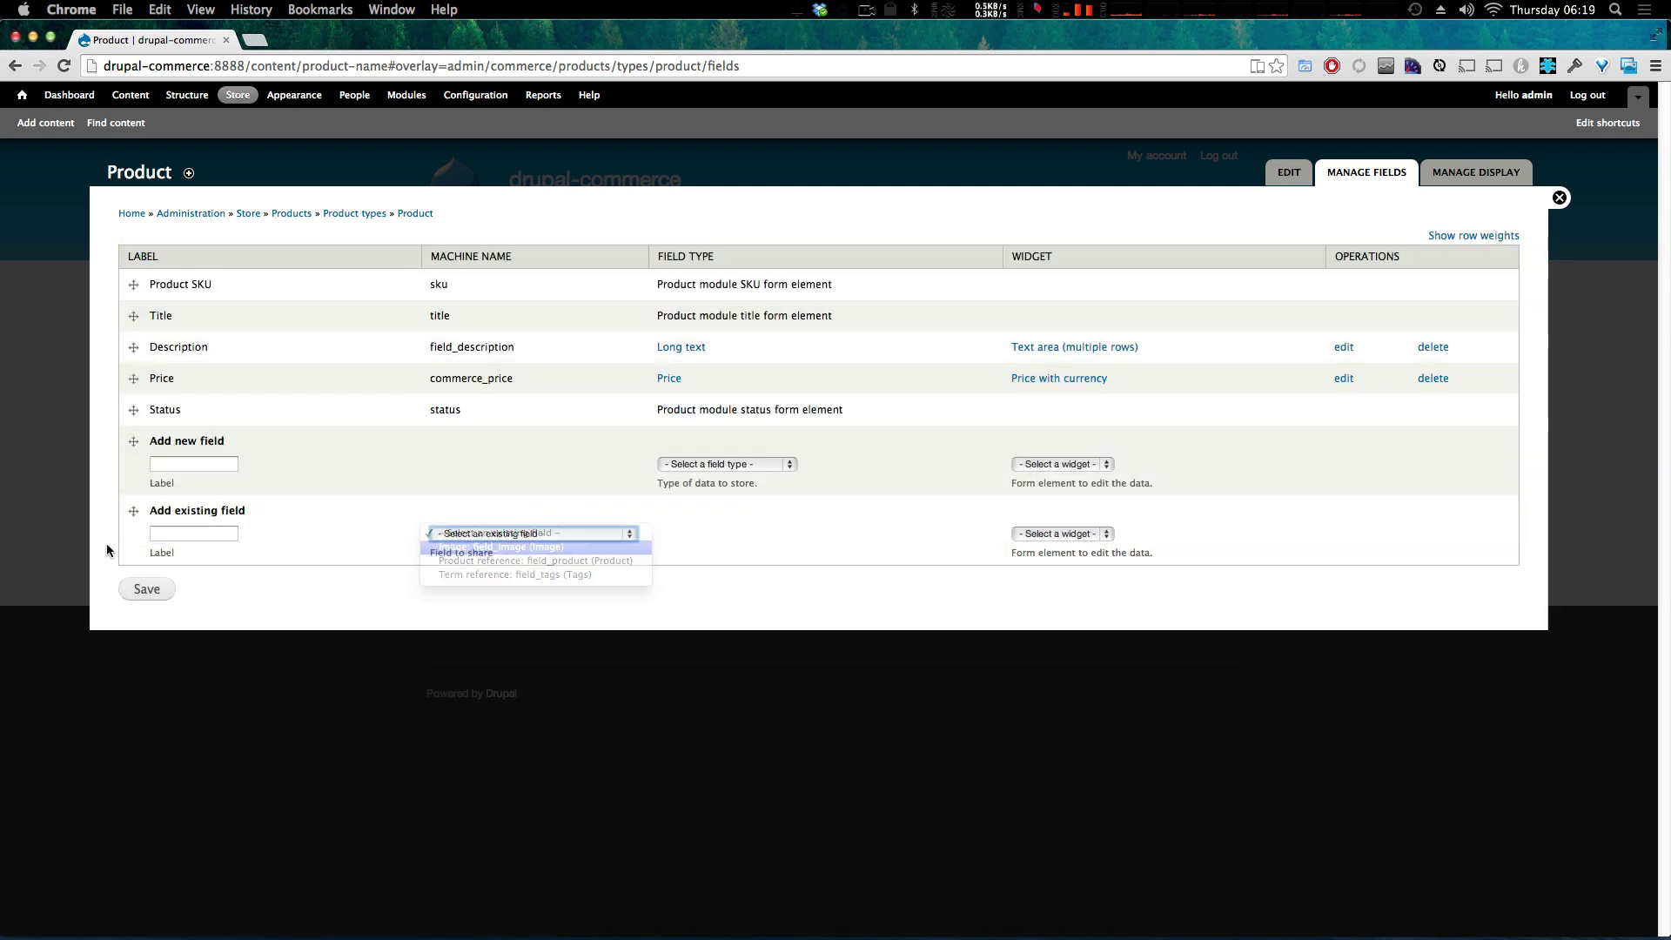
click(198, 536)
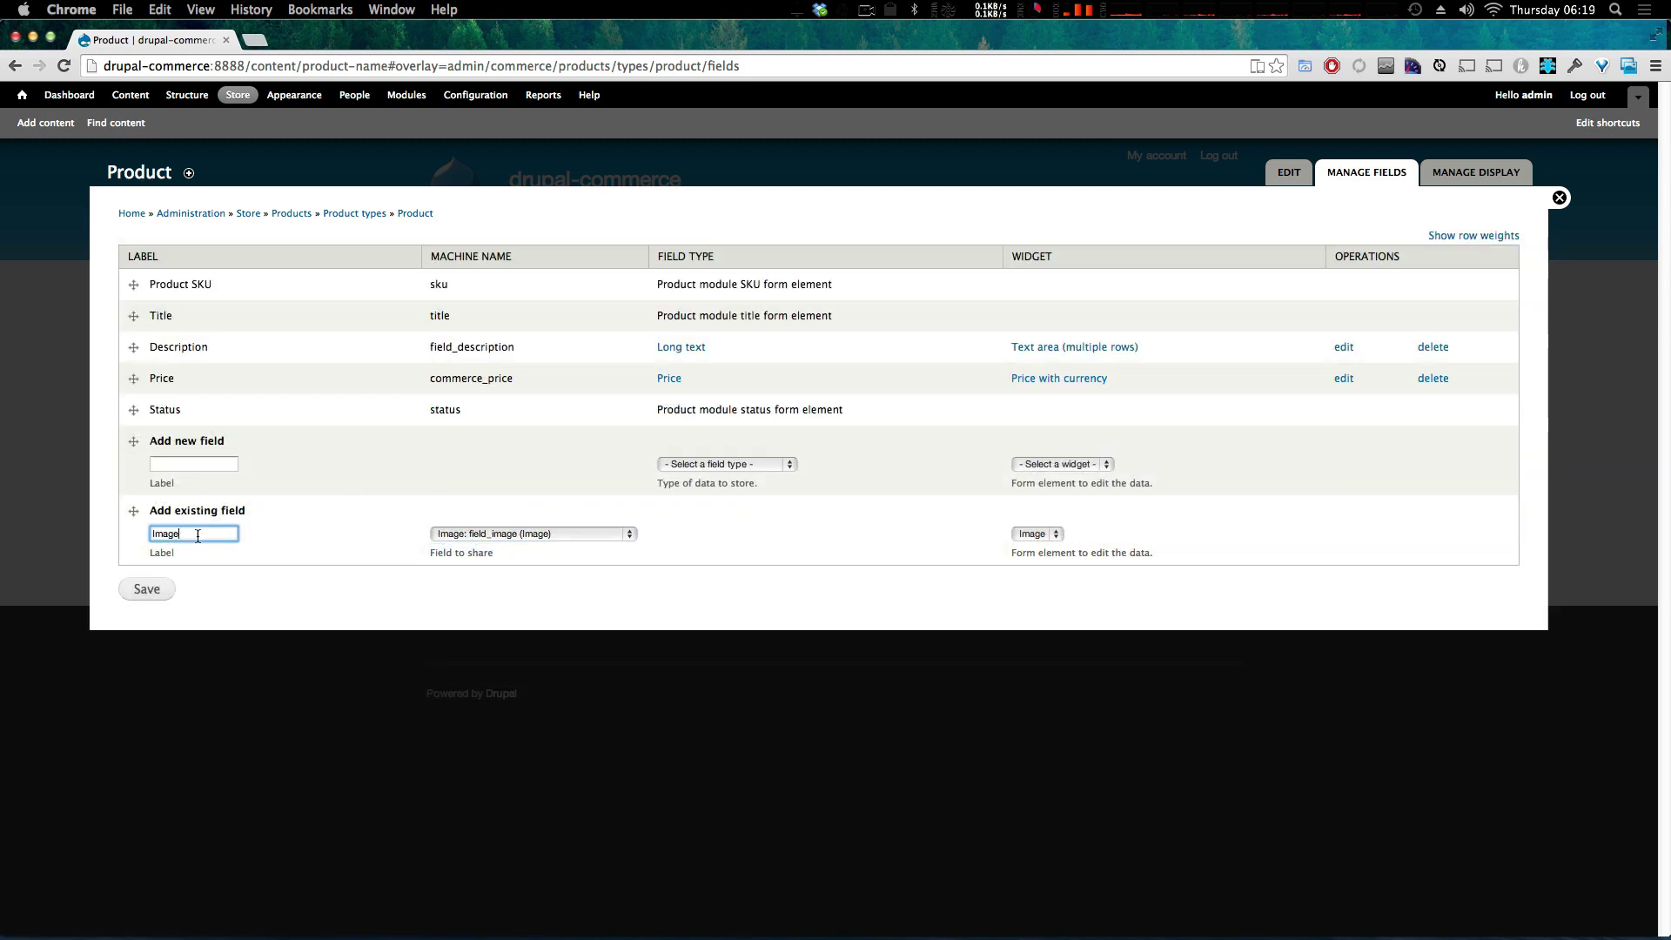
click(133, 511)
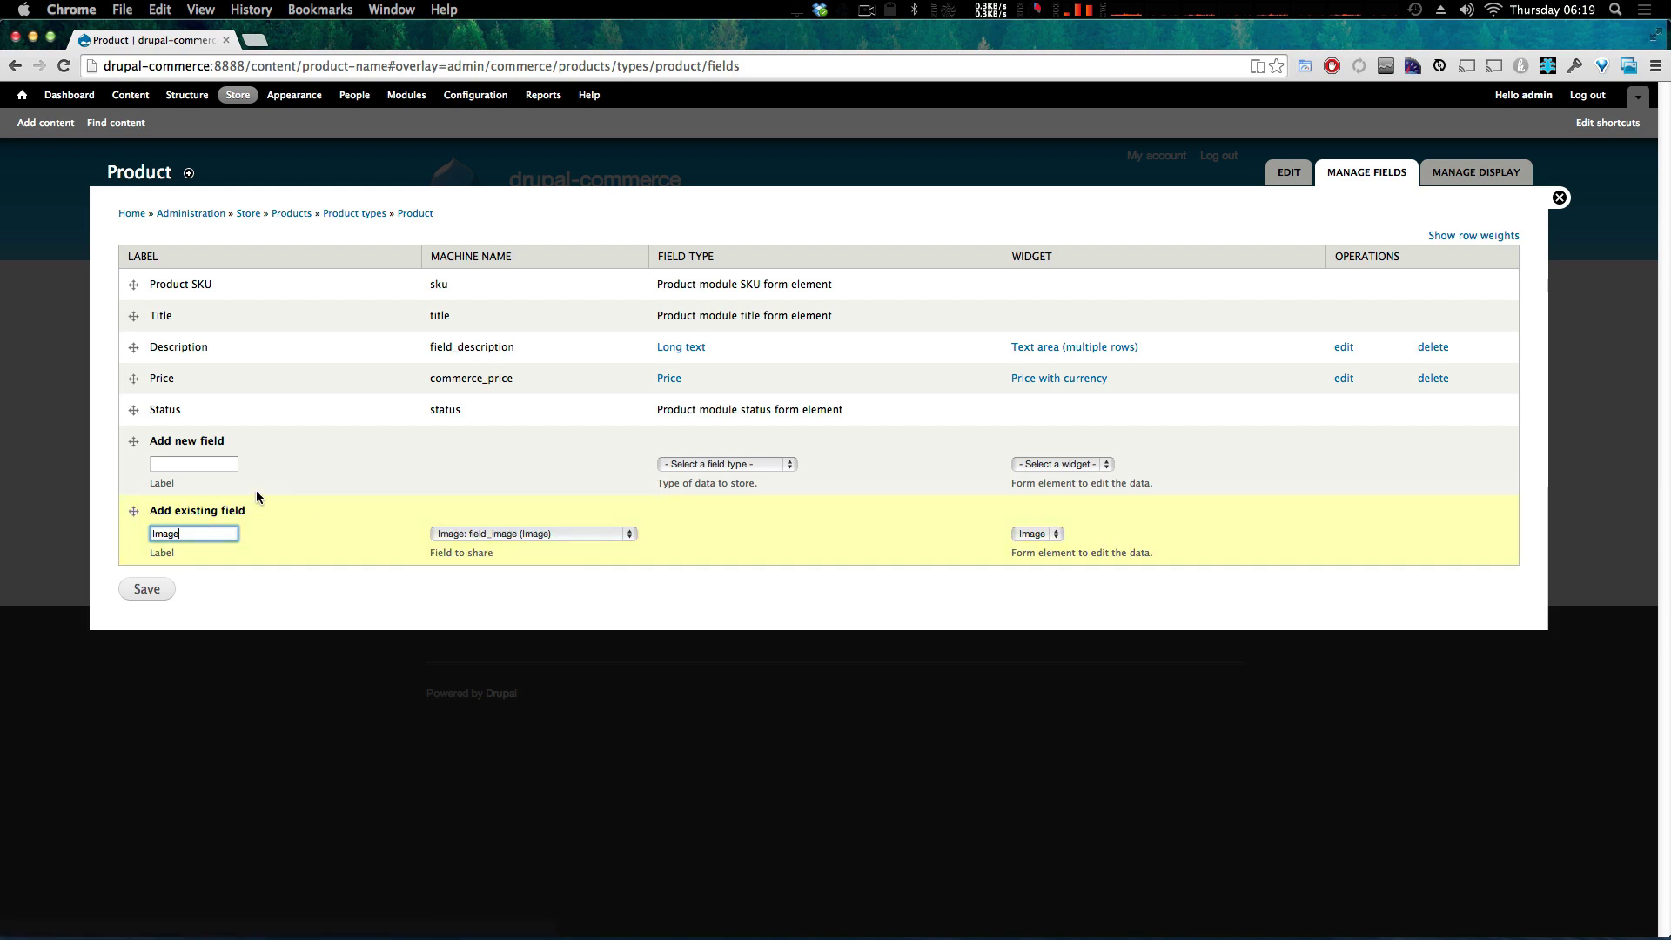
click(181, 468)
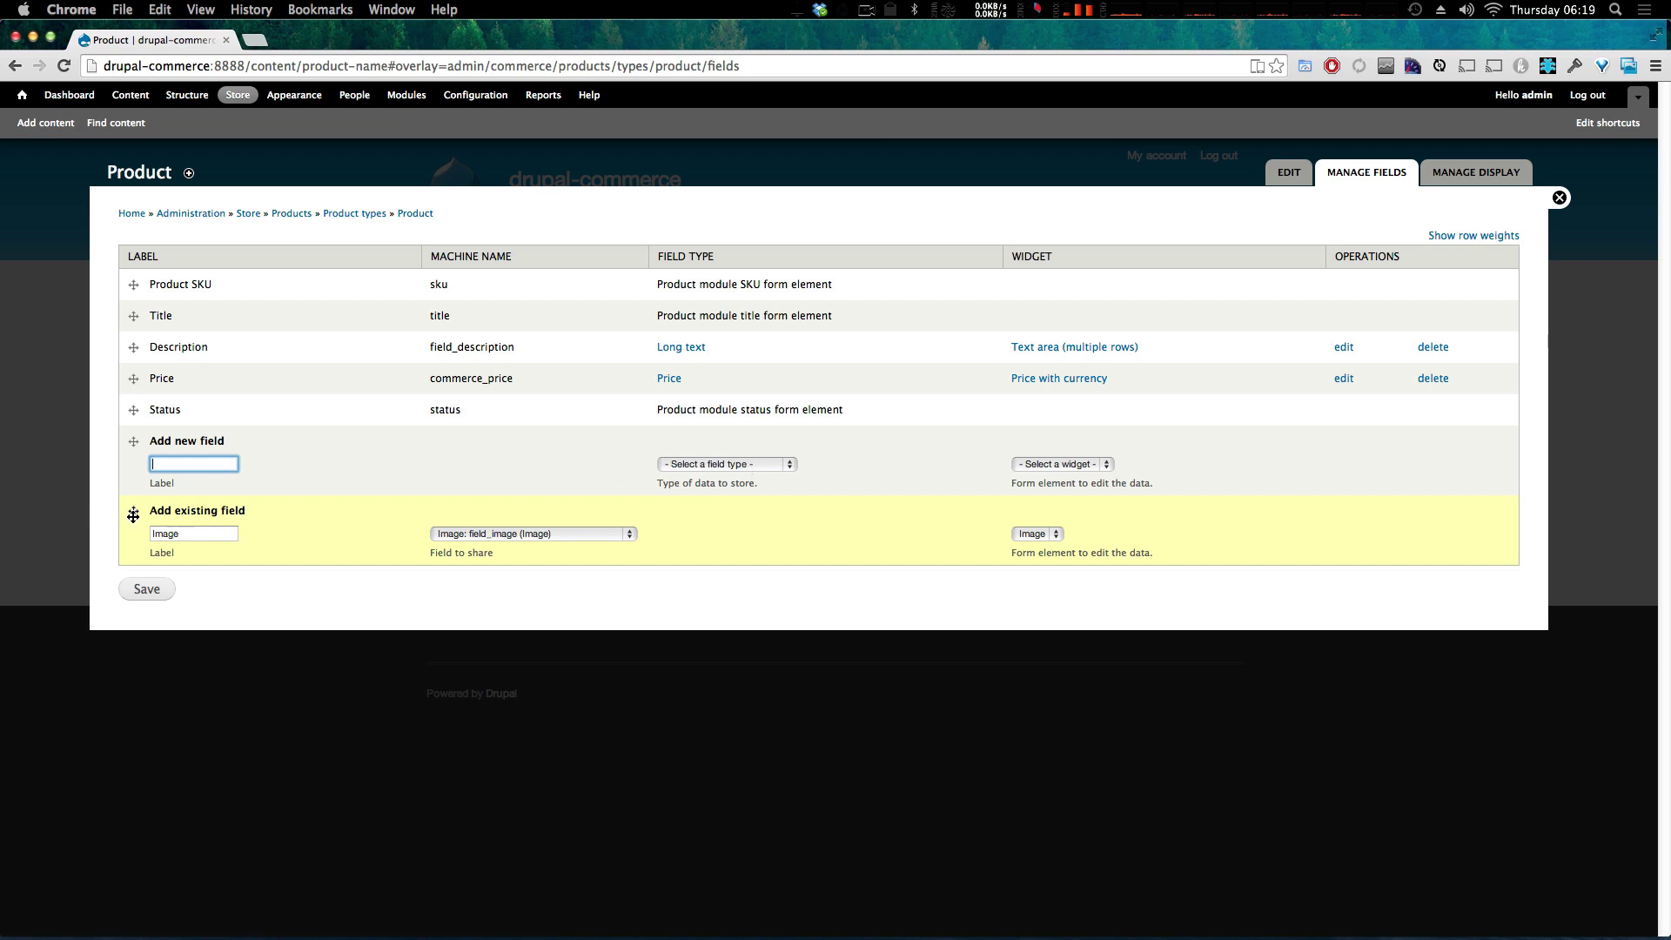
drag(134, 513, 132, 381)
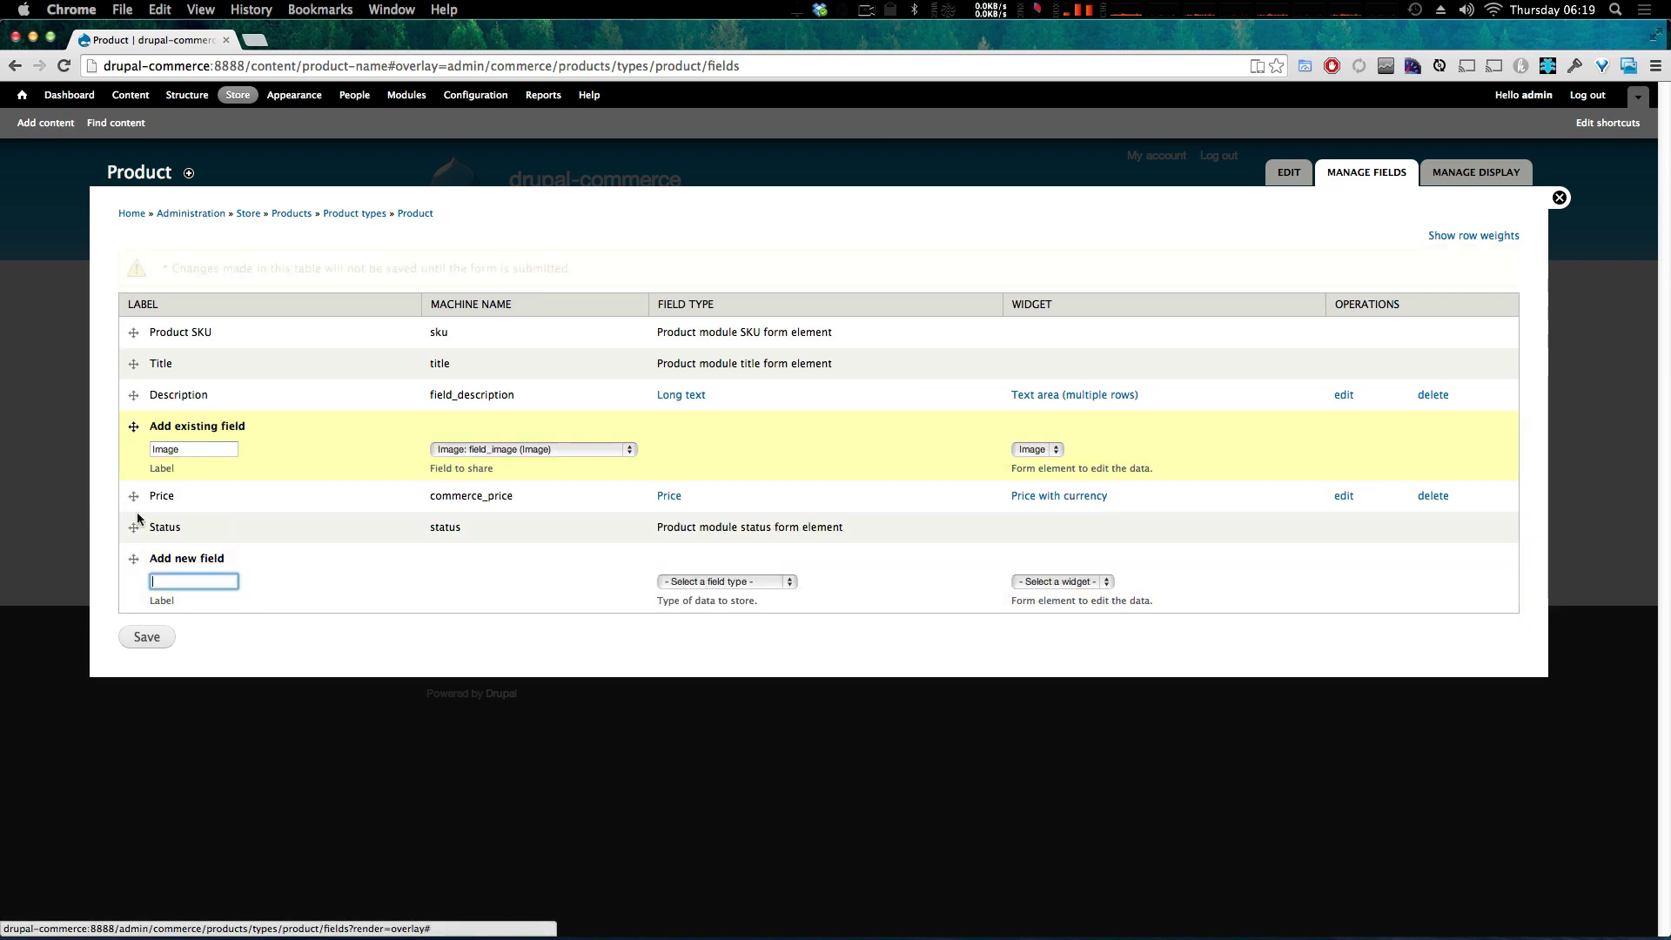
- Save the Image field and its field settings
click(144, 636)
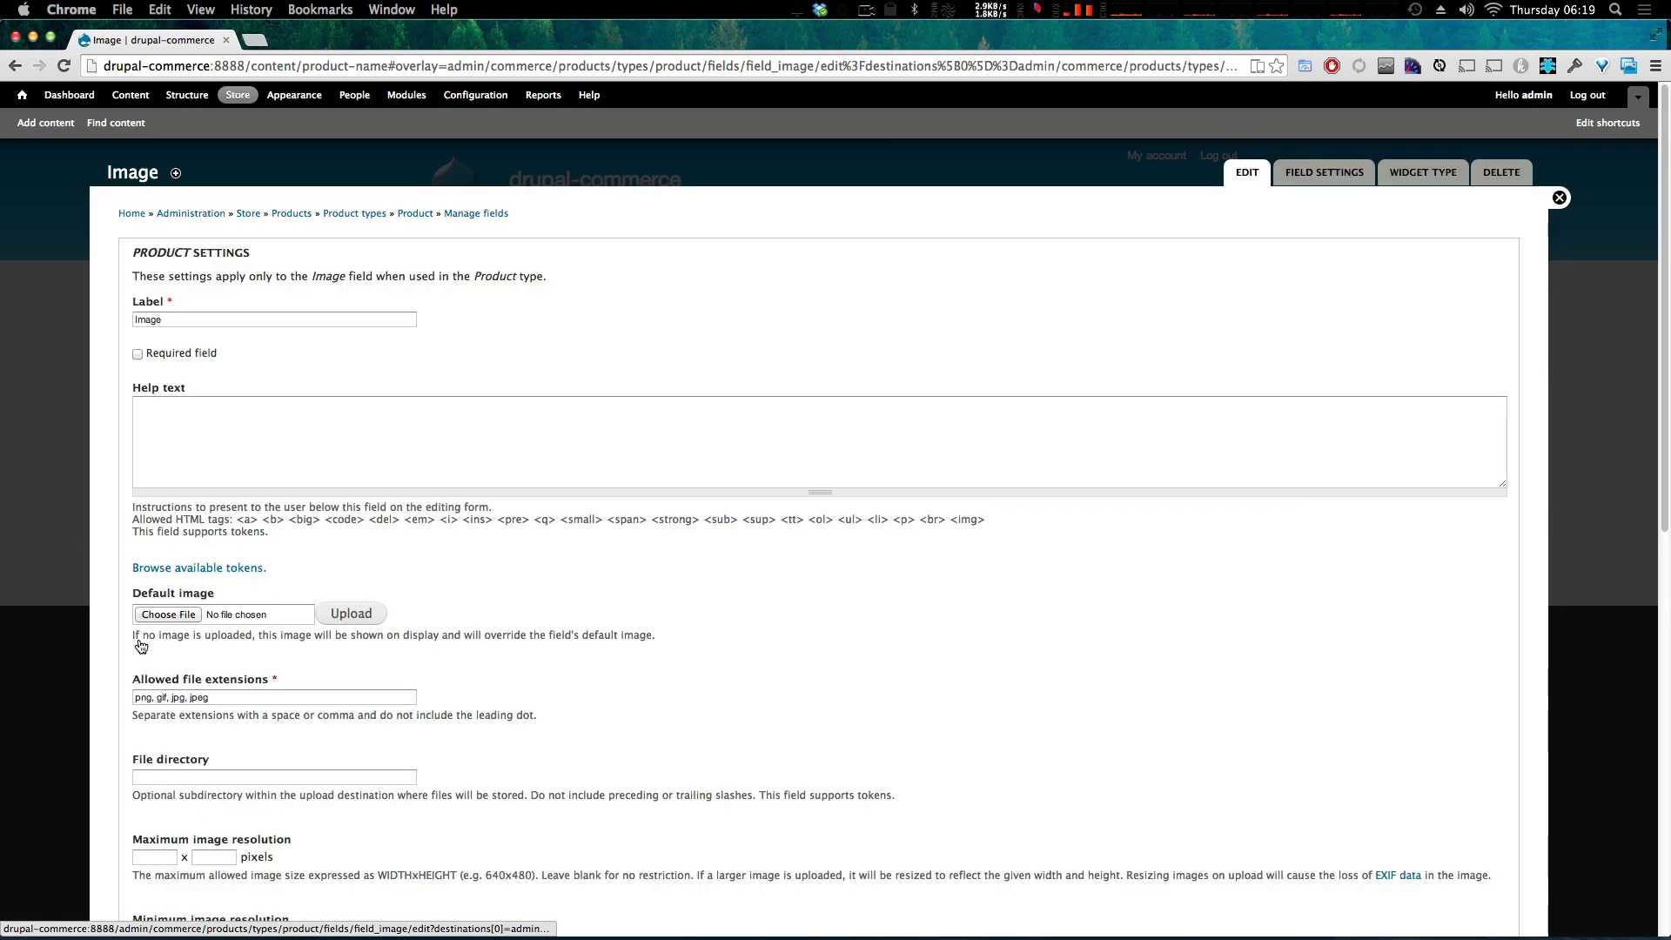
scroll(243, 805, down, 10)
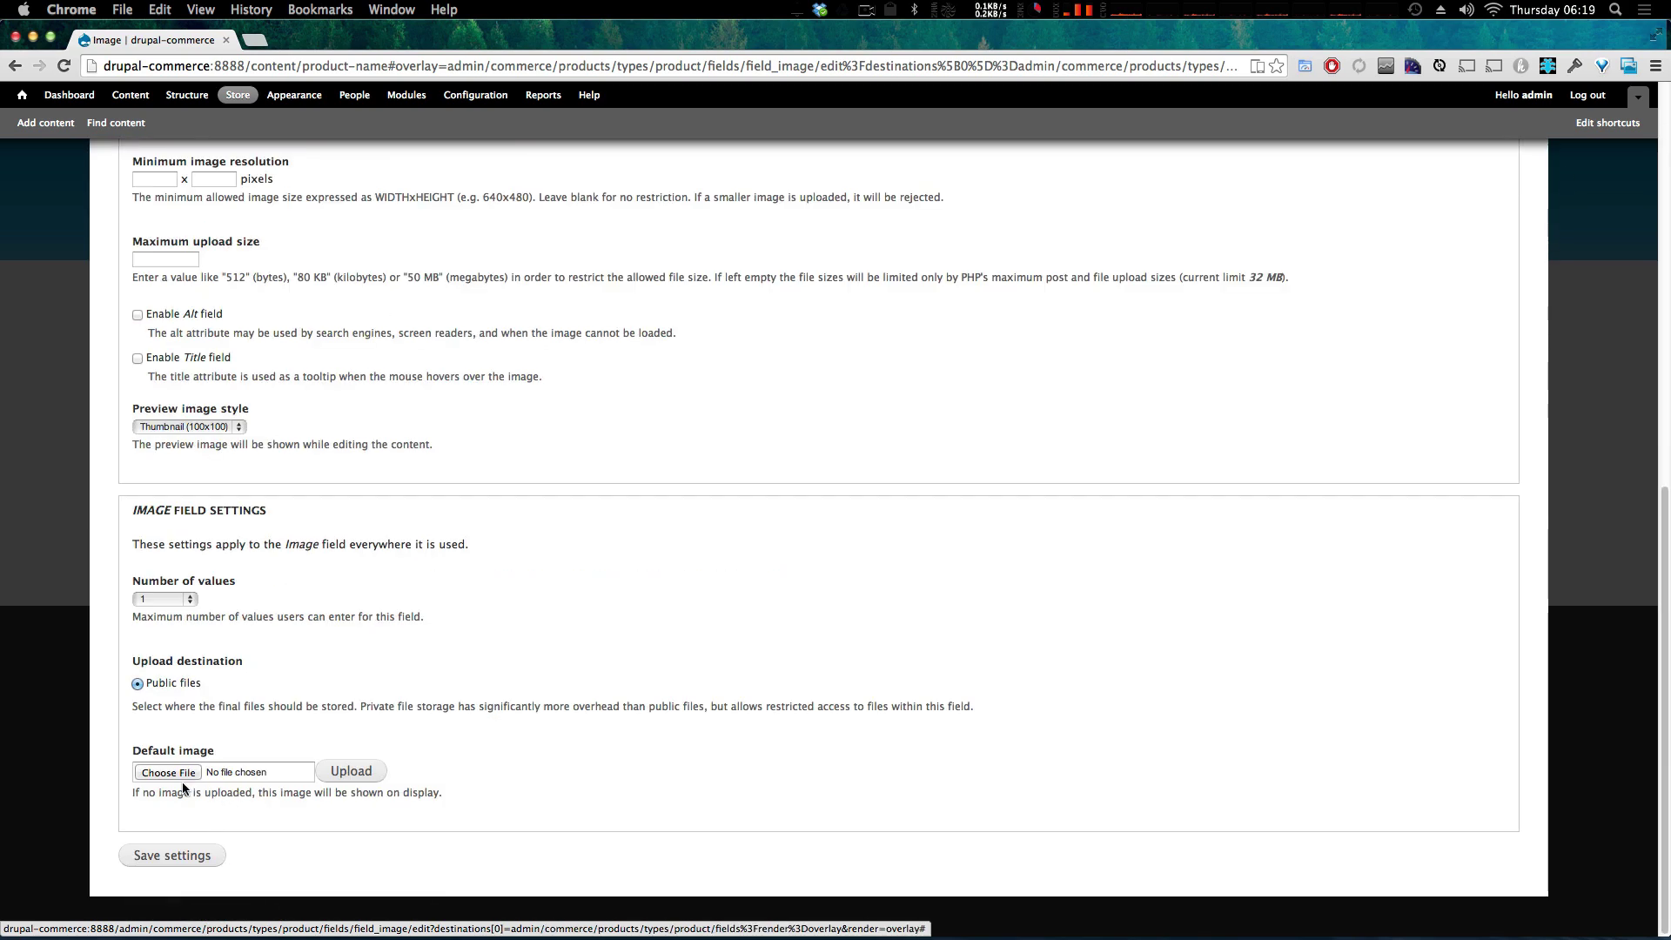
scroll(272, 665, up, 10)
scroll(187, 820, down, 10)
click(172, 856)
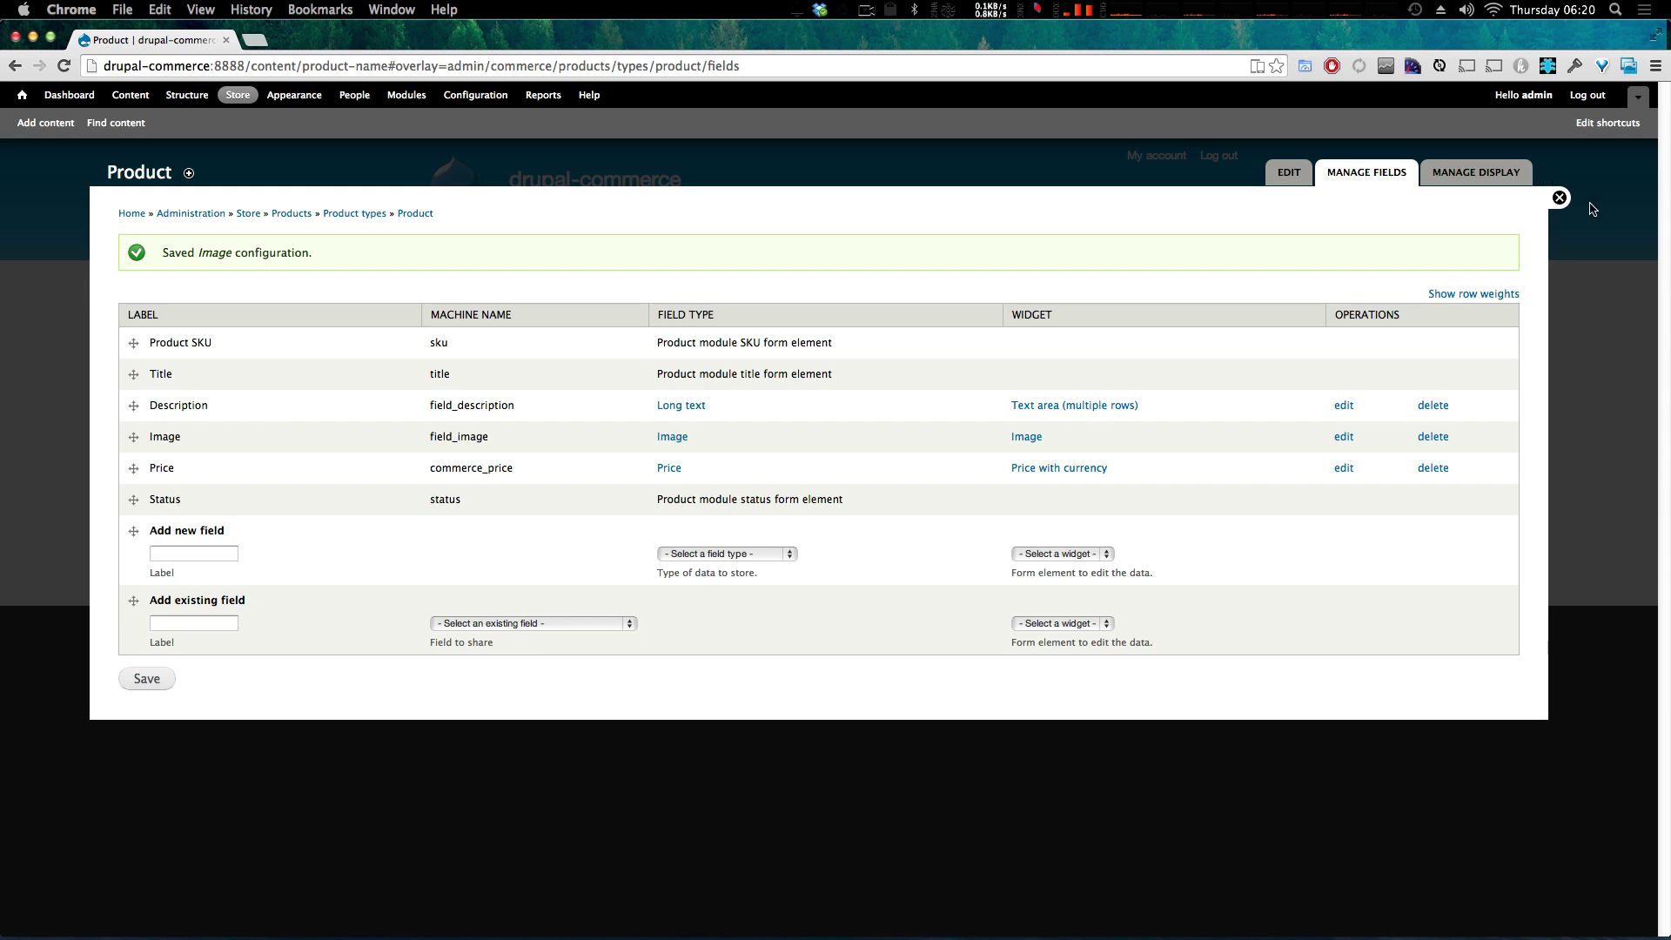
- Edit the Product Name display and open the Level Up T-Shirt variation form at its Description box
click(1560, 199)
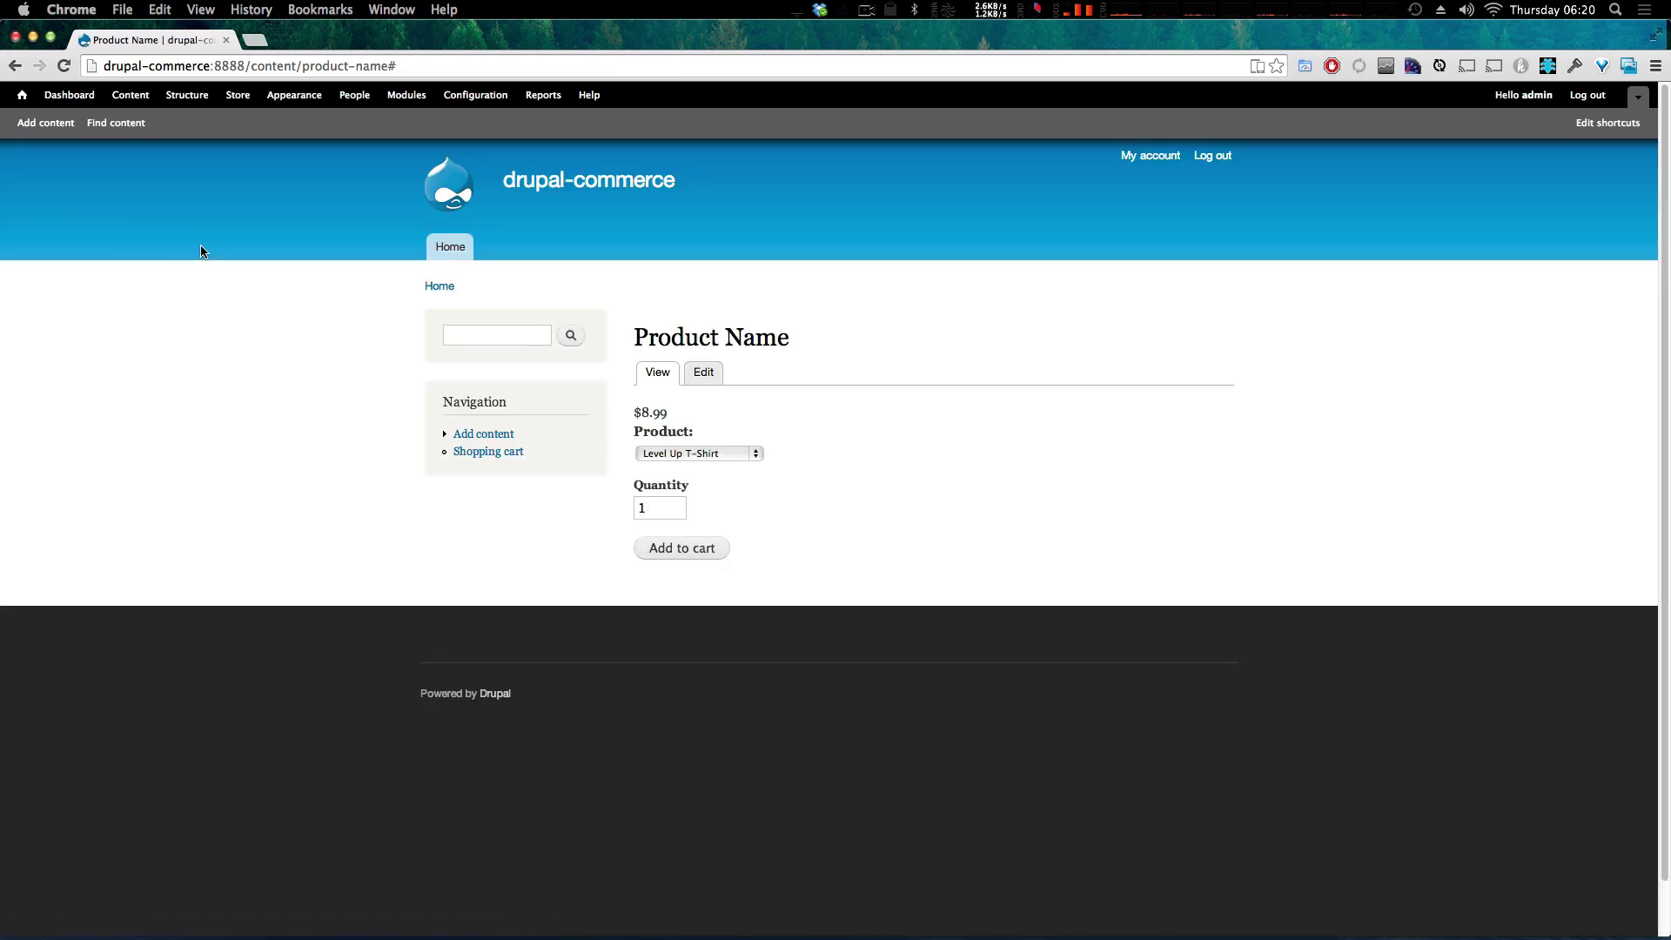
mouse_move(534, 322)
click(708, 378)
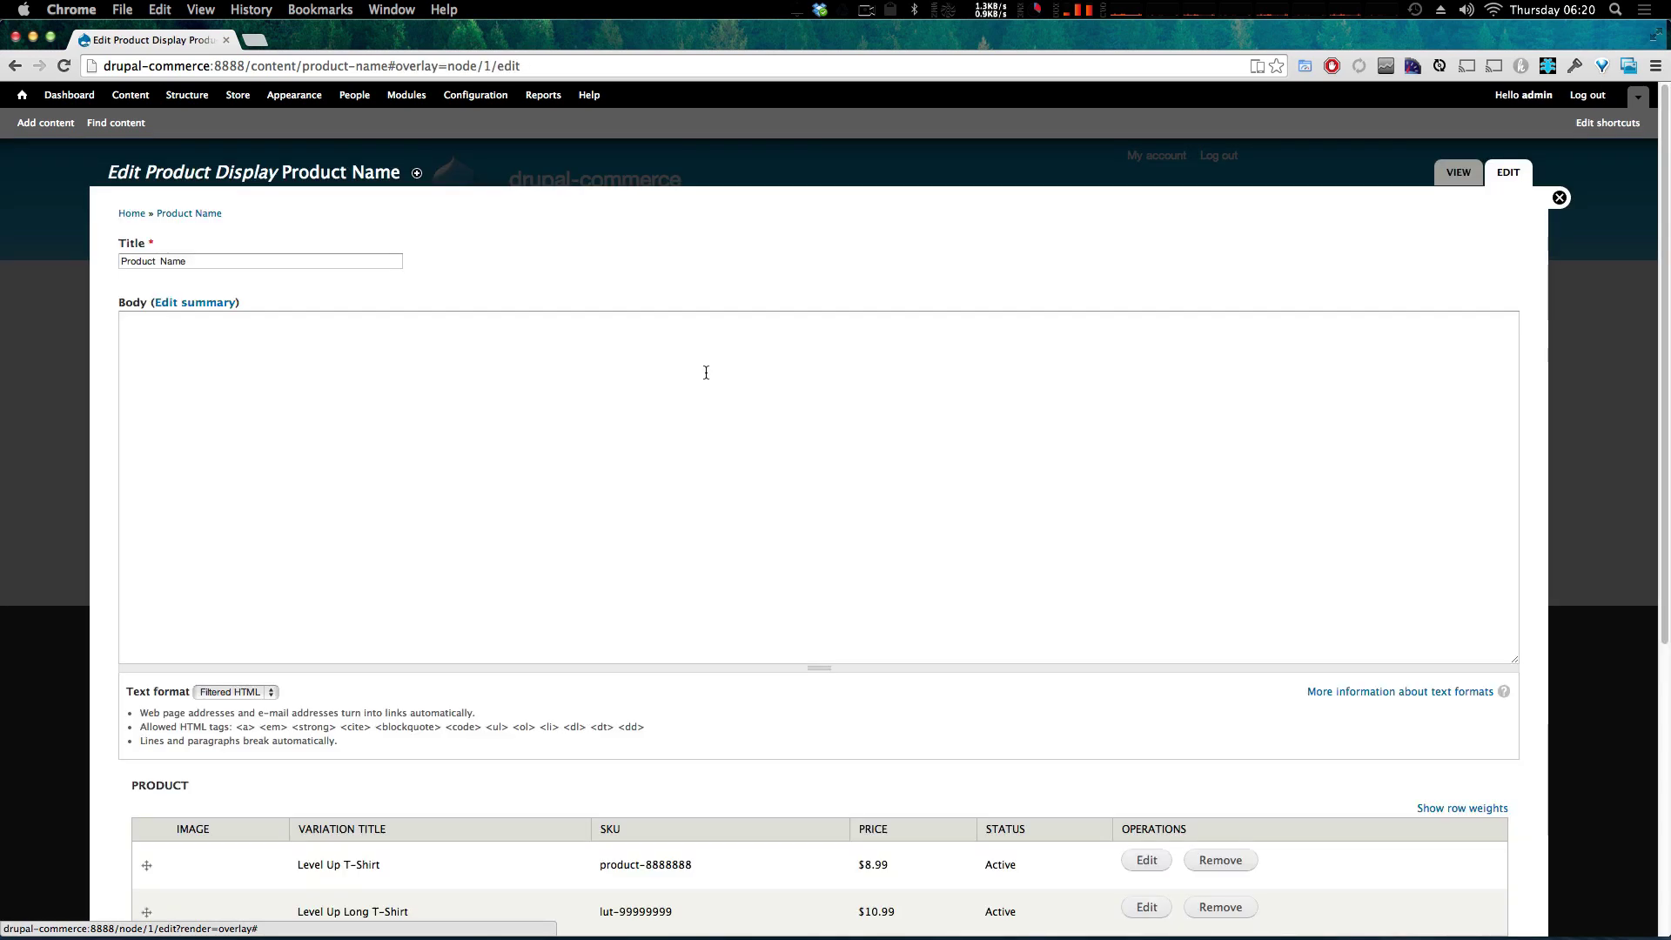
scroll(699, 372, down, 3)
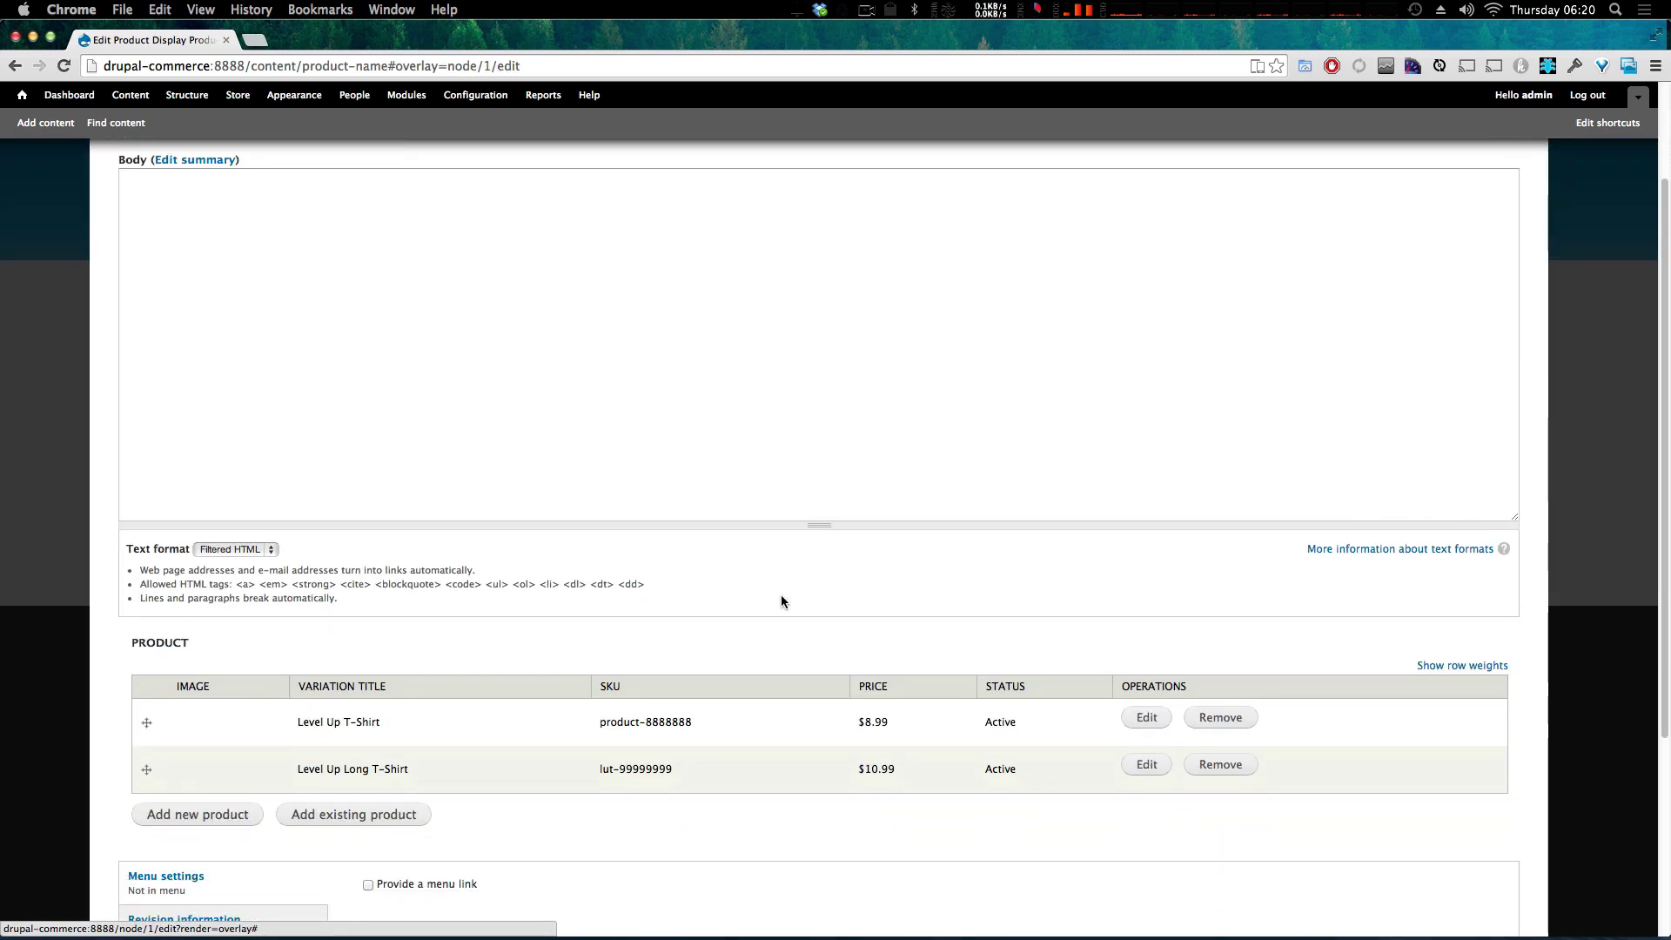
scroll(781, 596, down, 3)
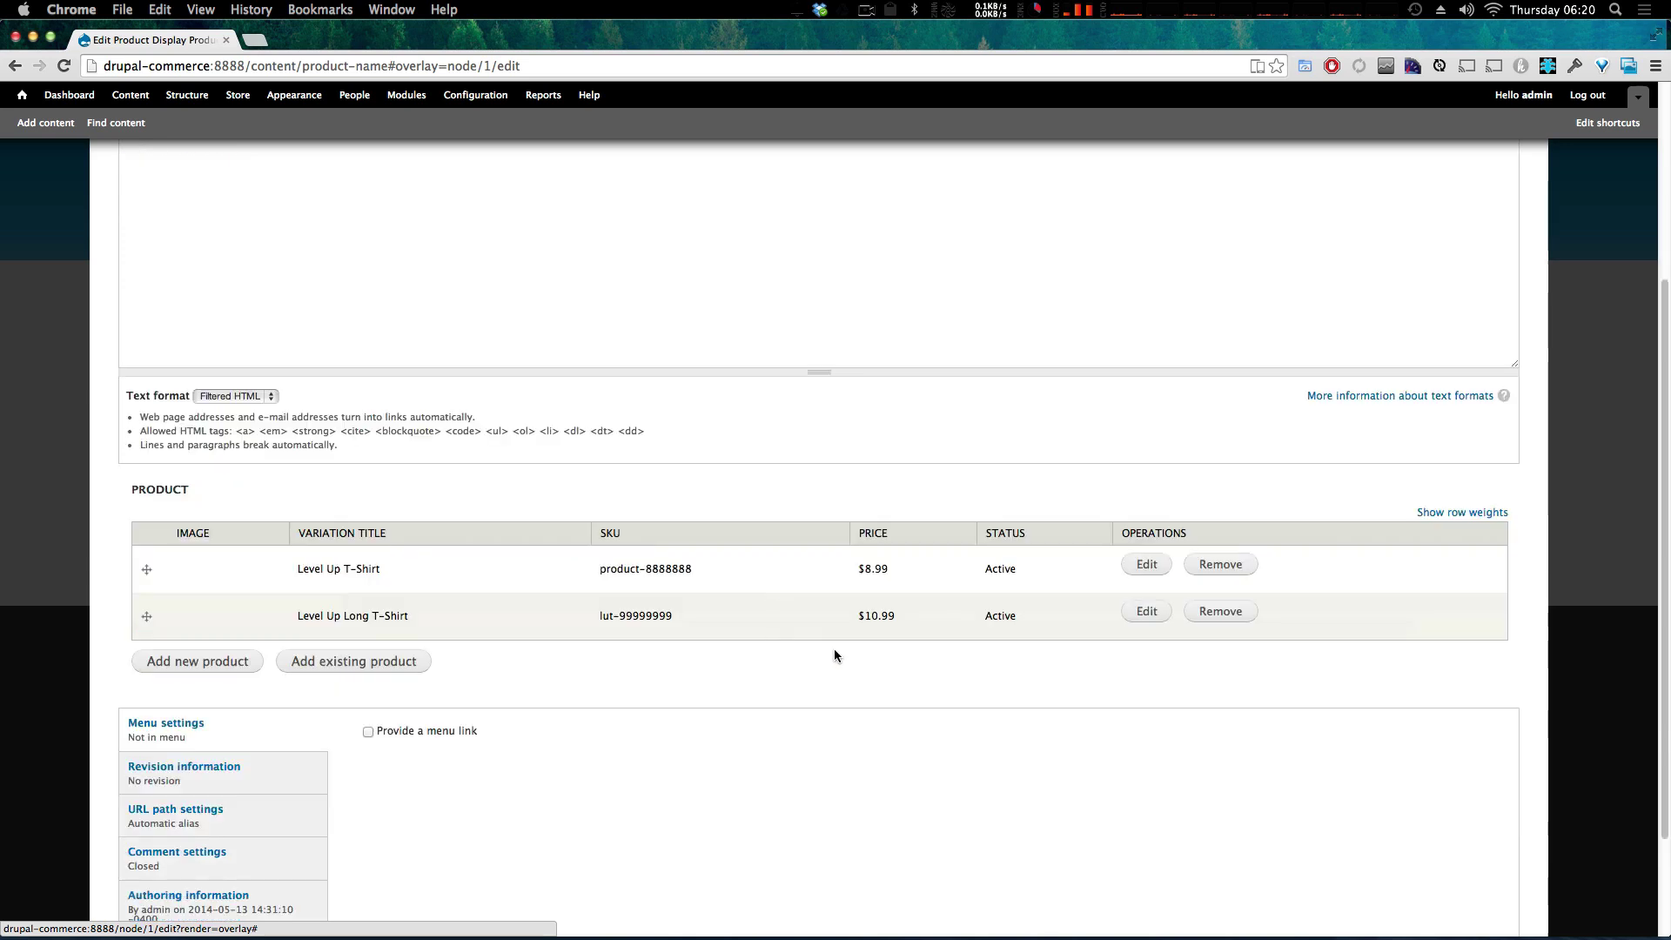
click(1146, 565)
scroll(430, 750, down, 4)
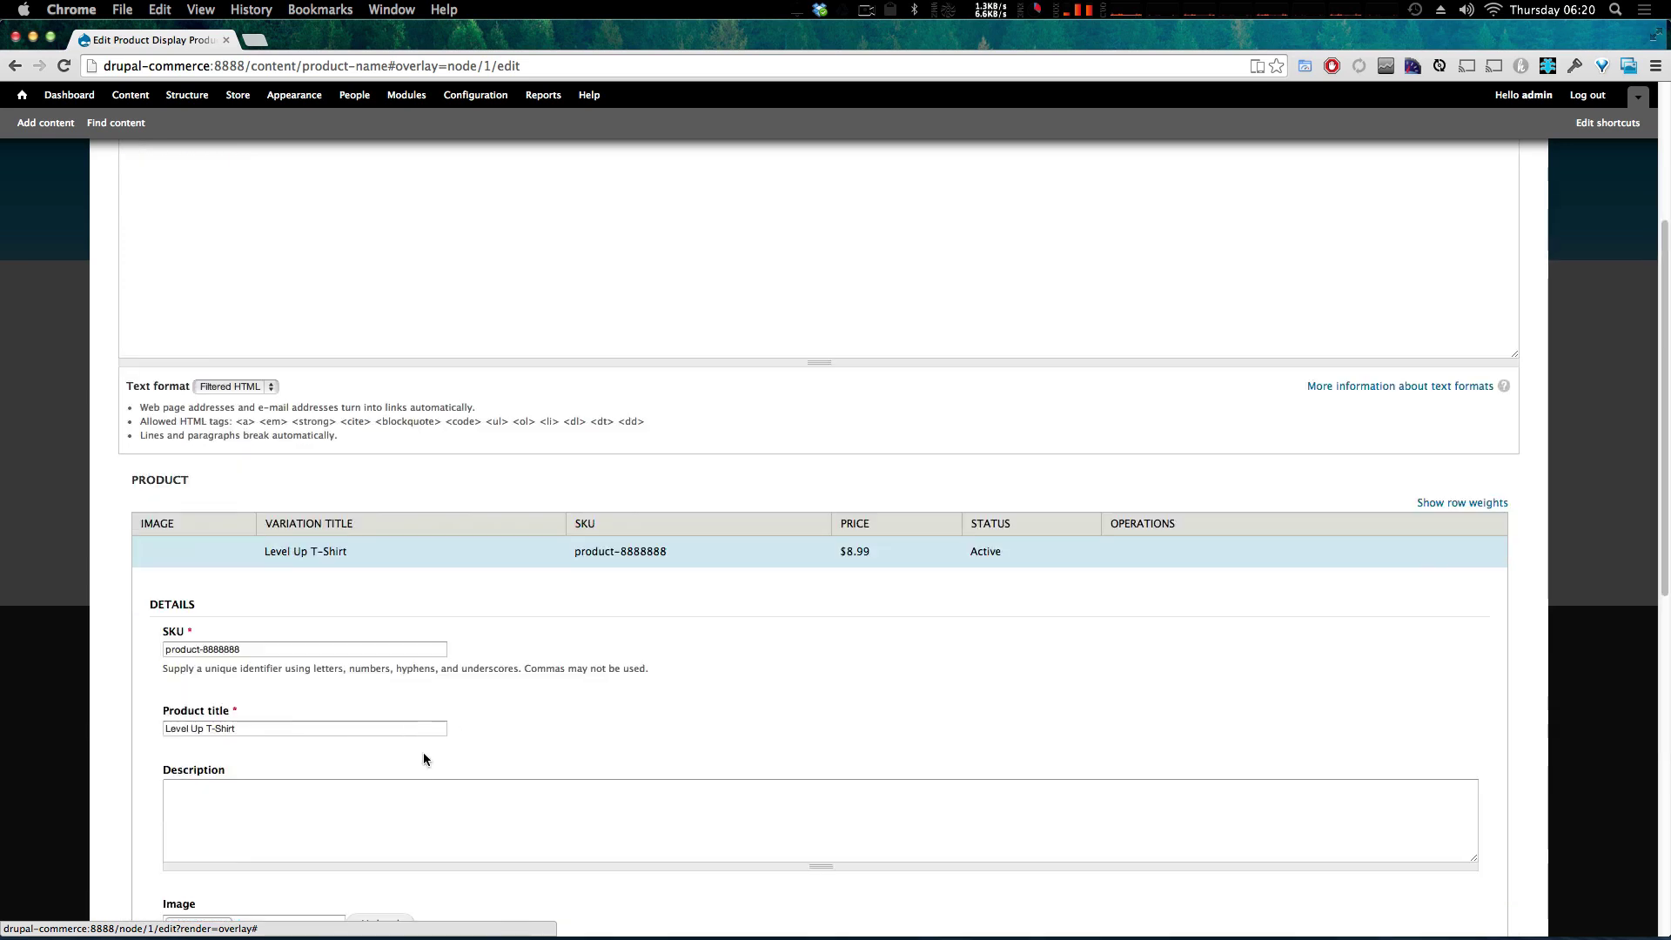
click(268, 613)
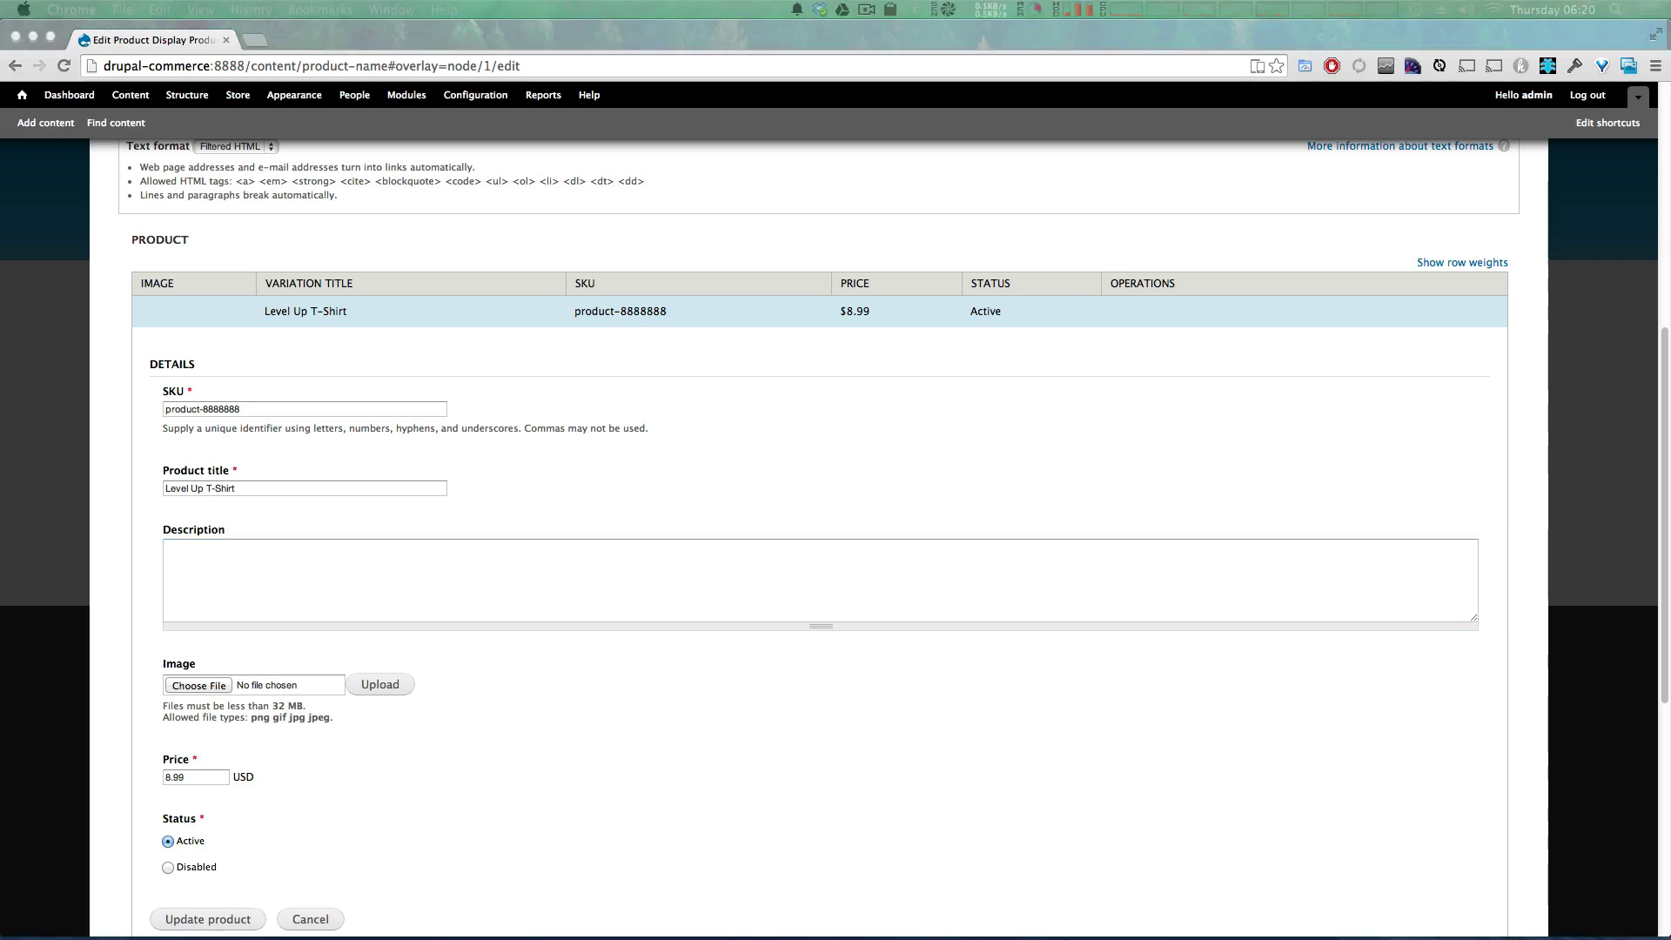
- Paste a placeholder paragraph into the Level Up T-Shirt's Description
click(312, 548)
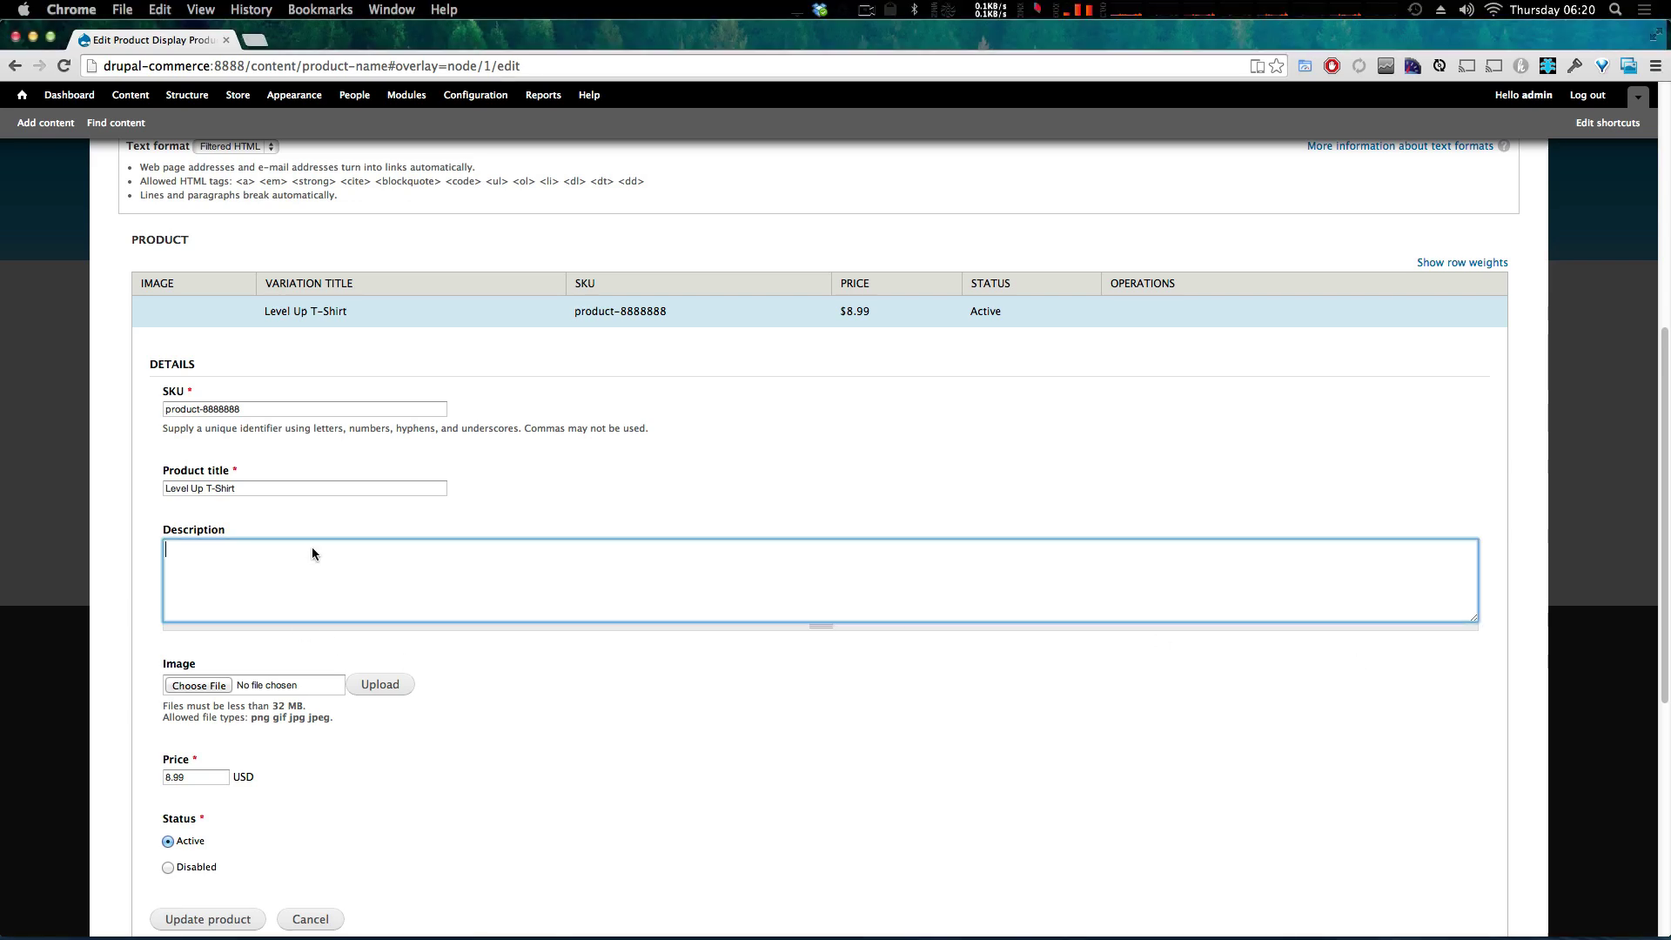
text(Lo-fi Truffaut normcore, mumblecore locavore banjo letterpress authentic. Bushwick cornhole single-origin coffee chambray. Leggings lomo yr, synth whatever Vice swag. Literally Tumblr disrupt slow-carb viral. Tousled 90's distillery Godard, kogi pour-over single-origin coffee skateboard Austin ennui)
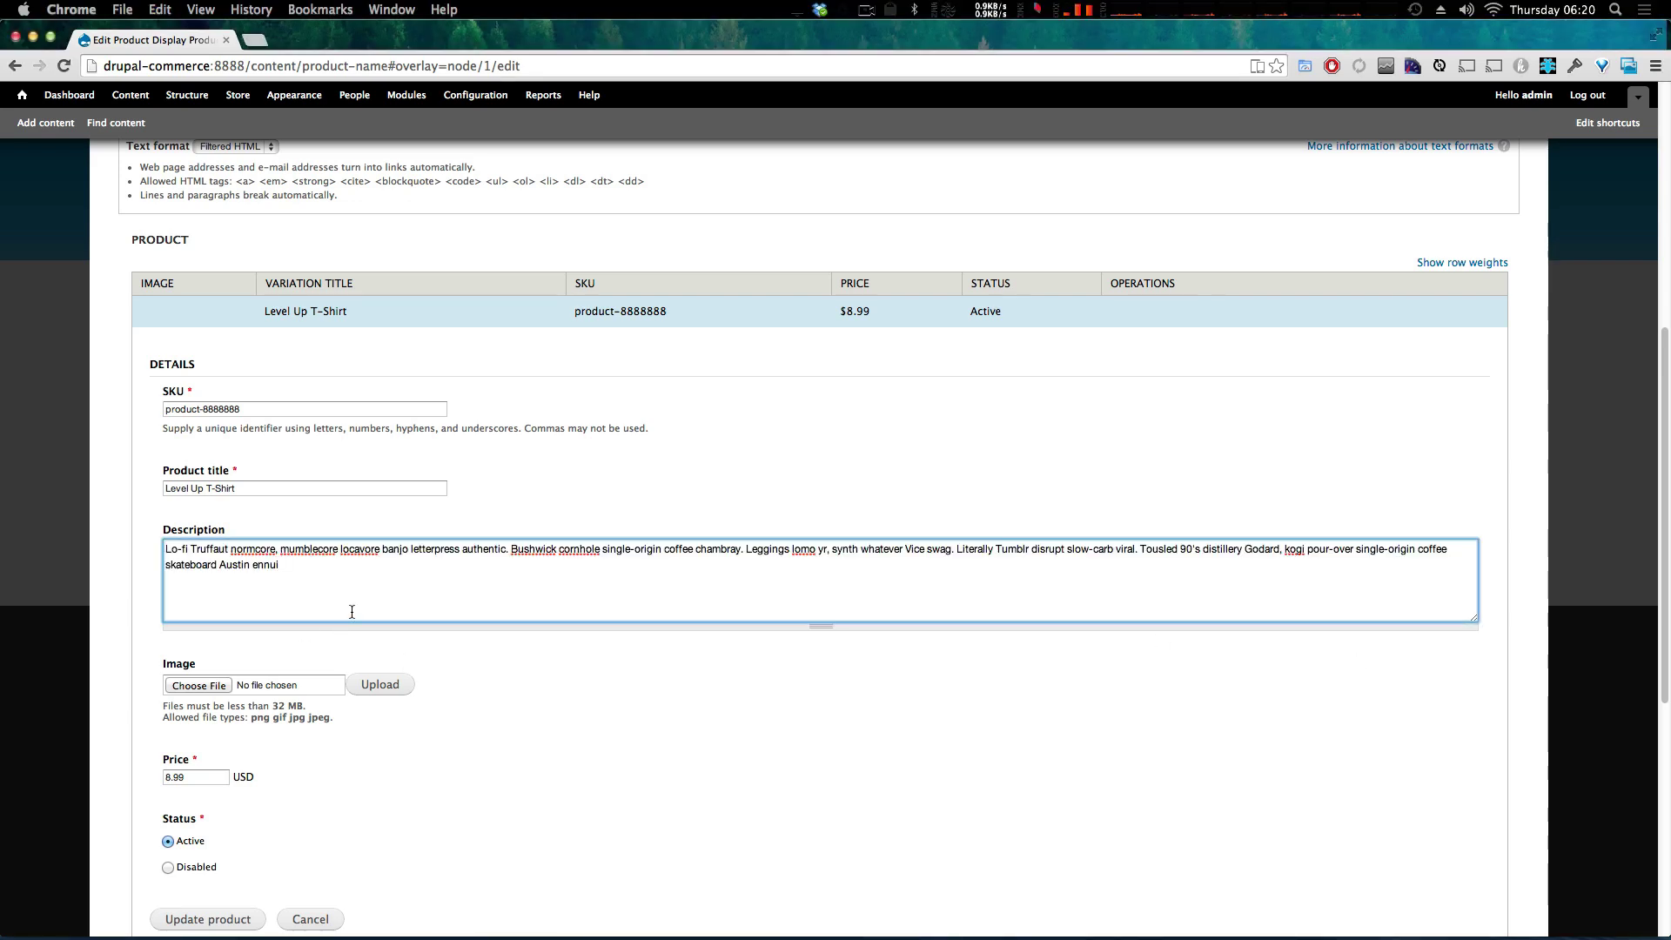
scroll(352, 613, down, 3)
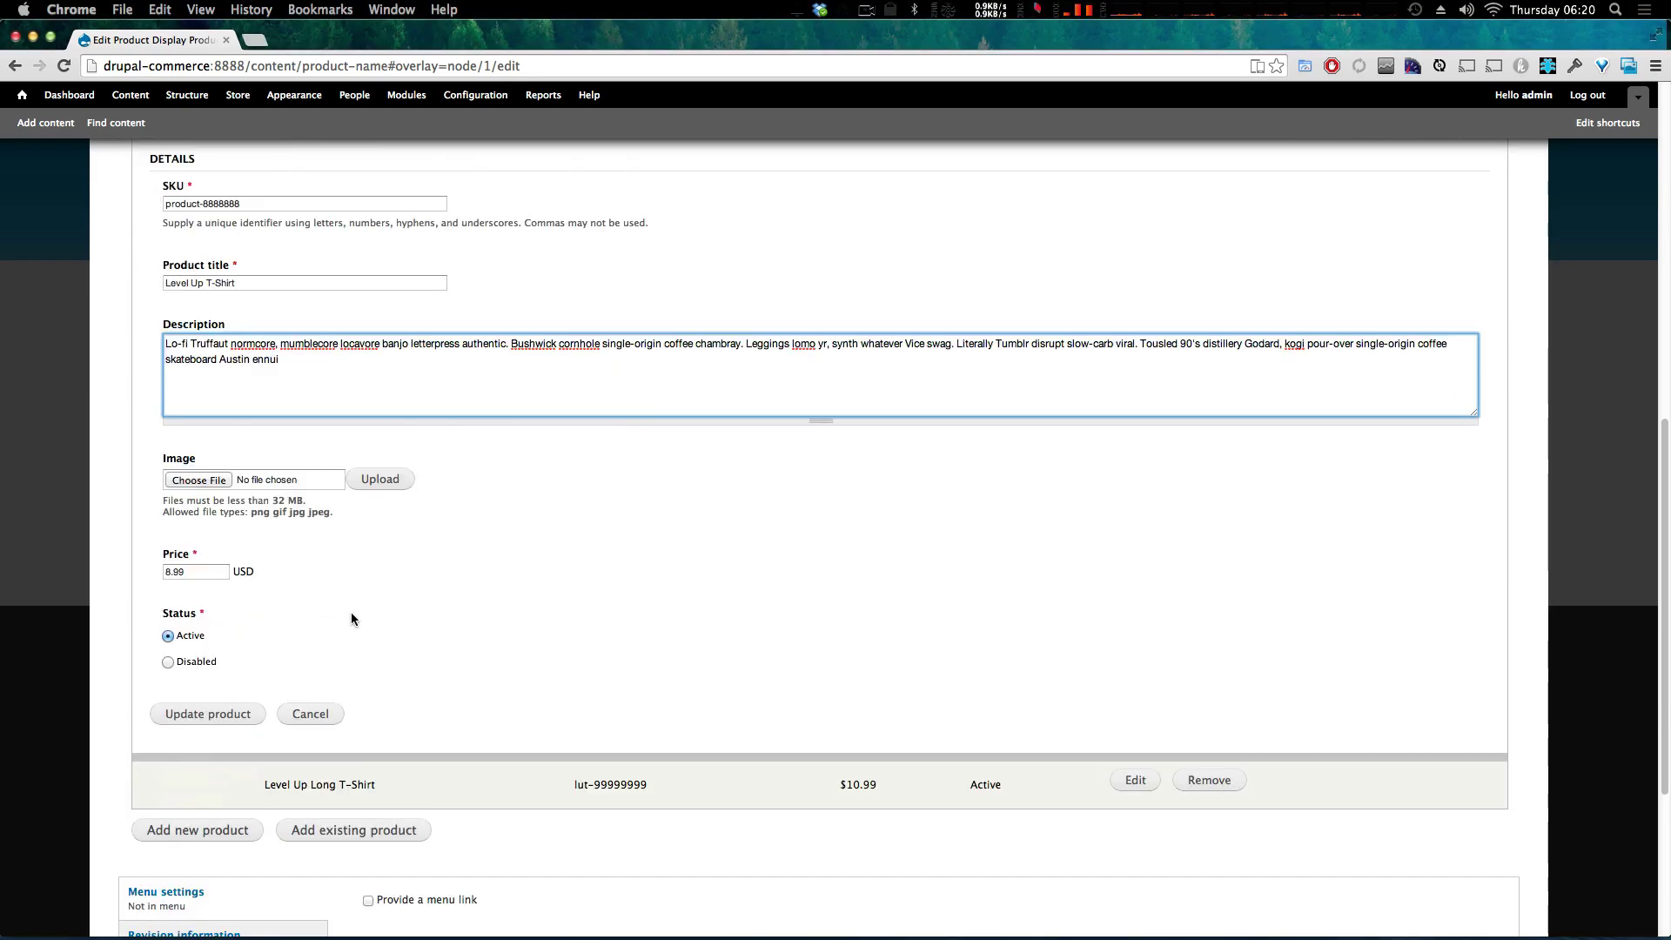
- Upload the white personalized T-shirt photo from the Desktop and update the variation
click(198, 479)
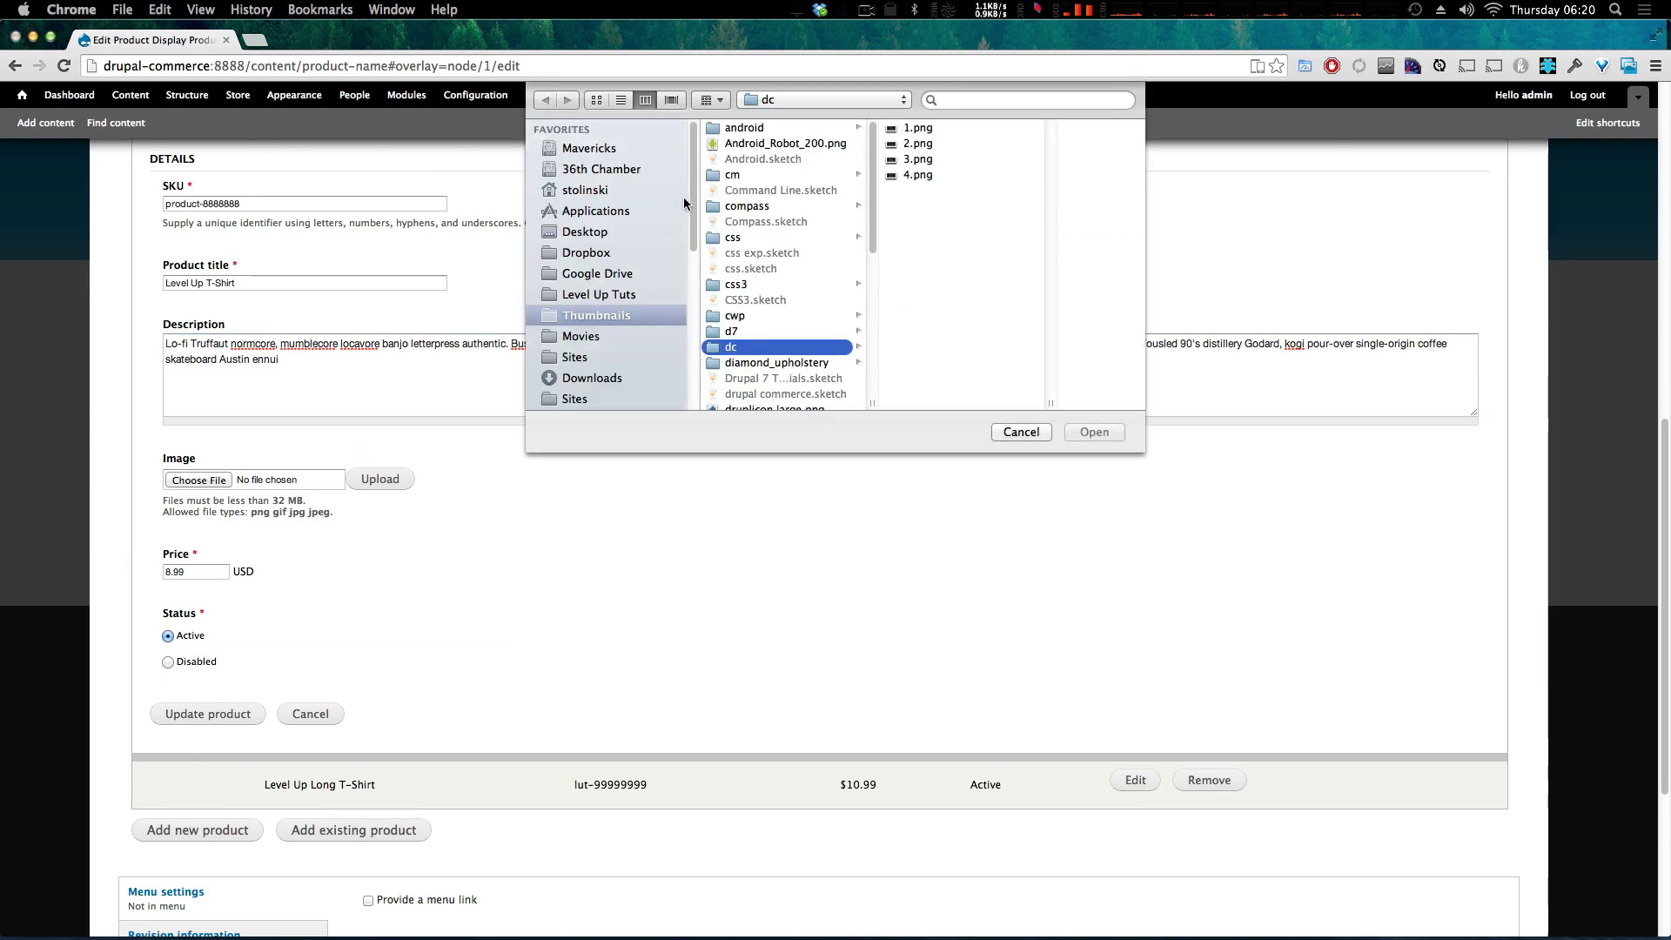
click(603, 231)
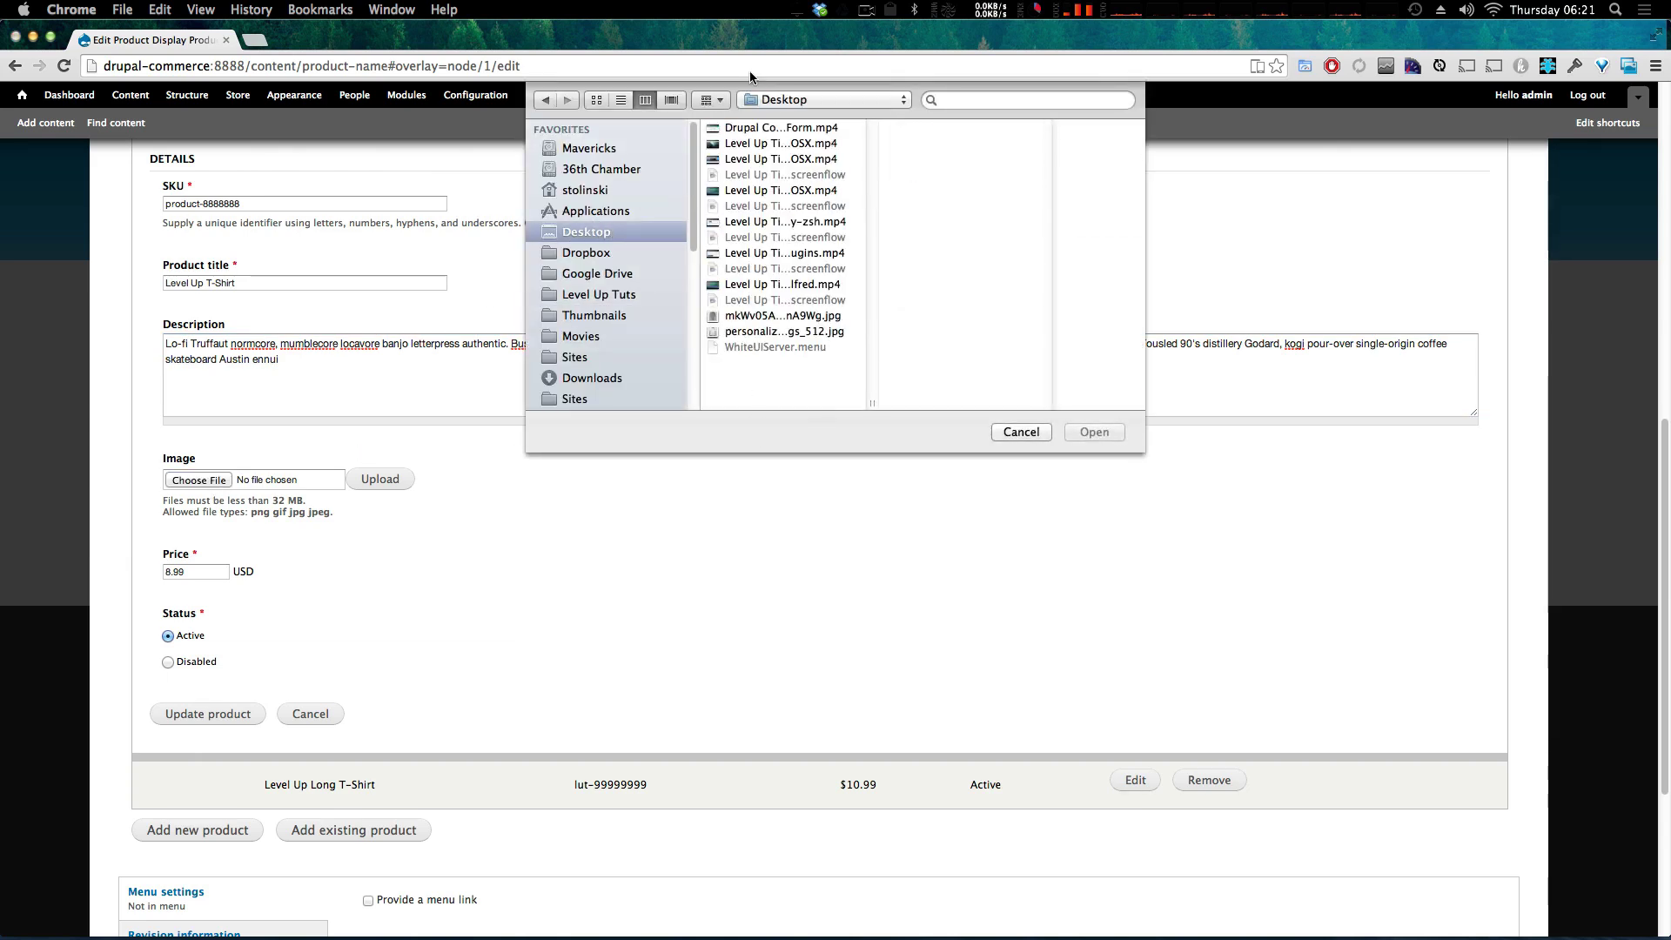
click(775, 330)
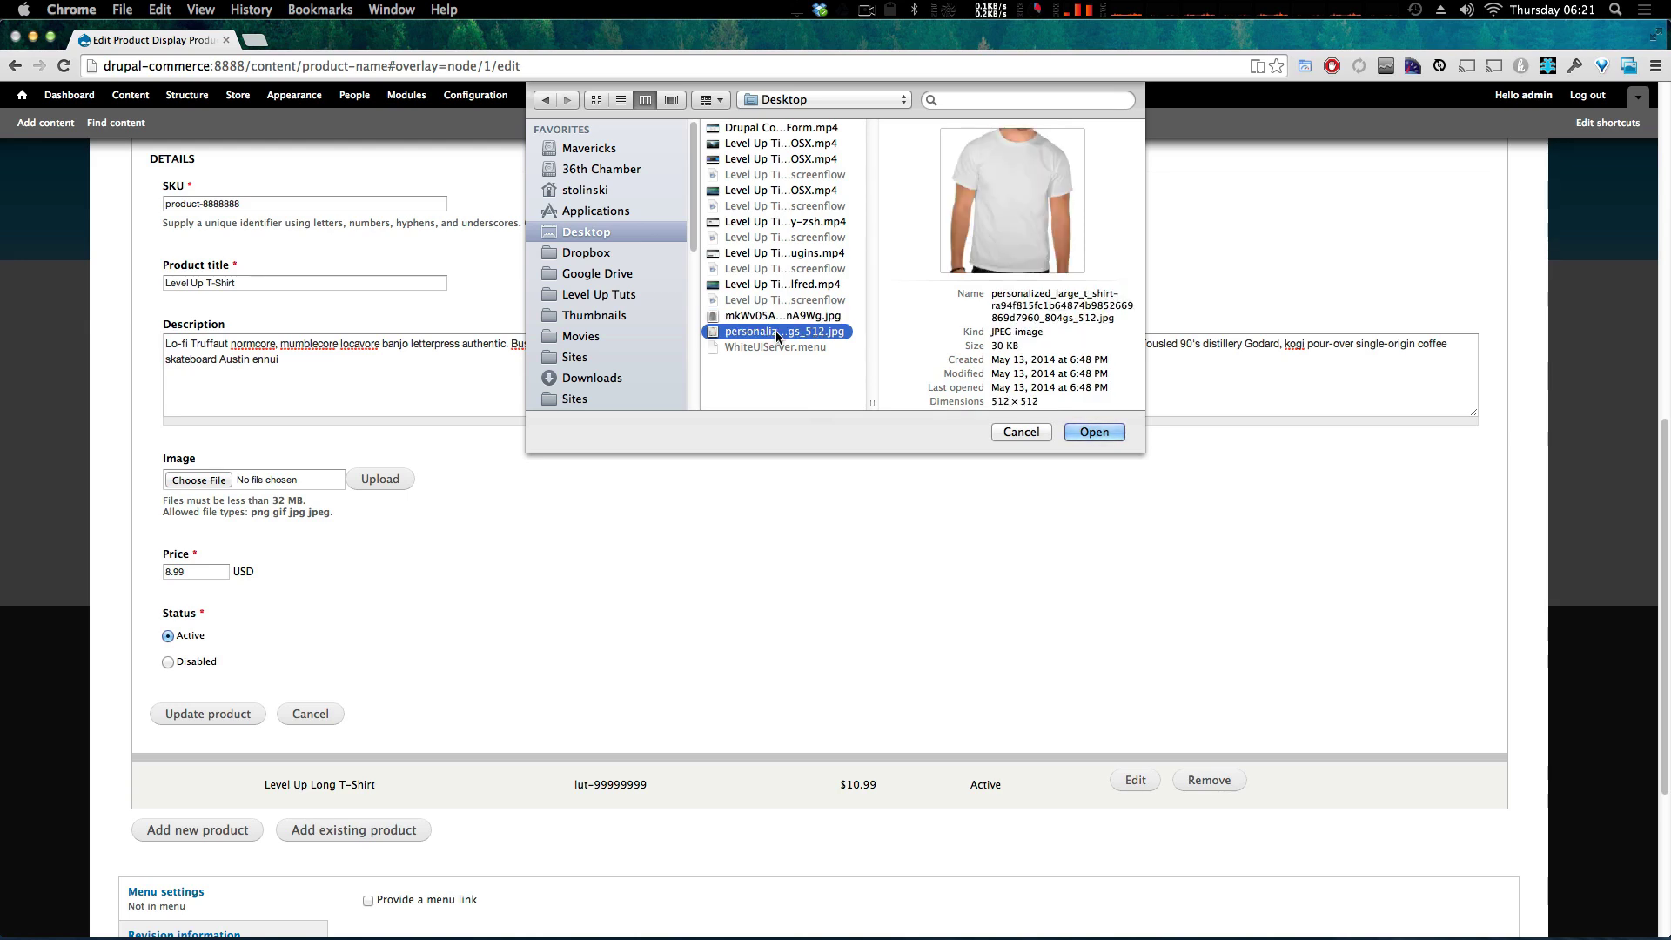
click(1111, 432)
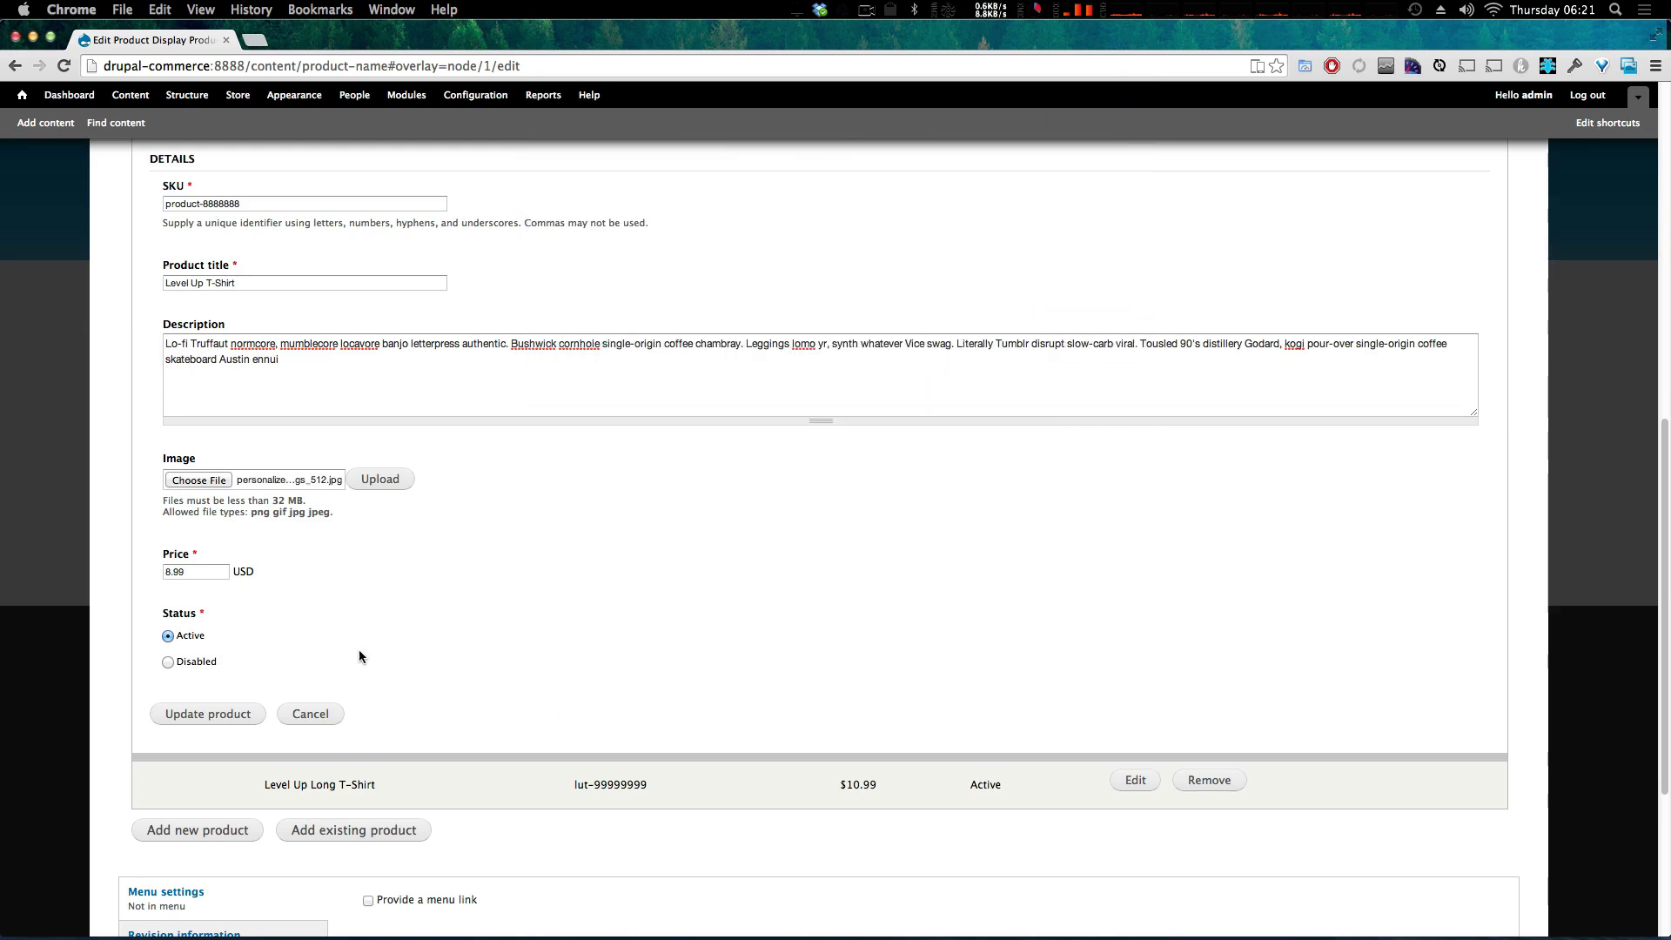
click(372, 479)
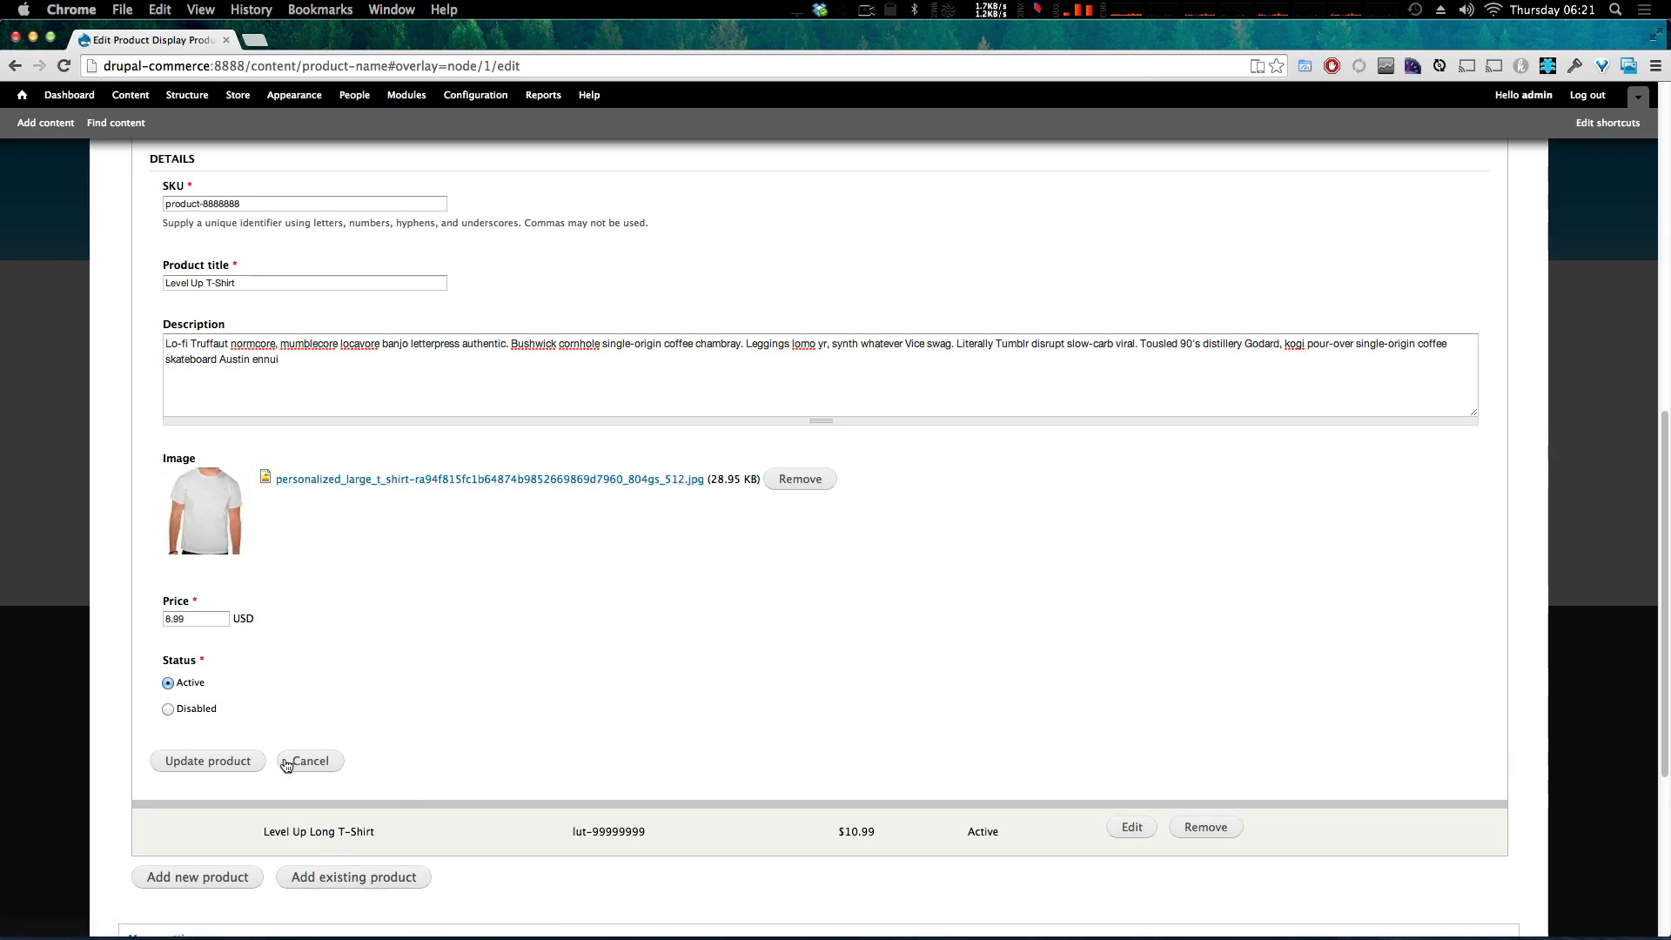
click(233, 761)
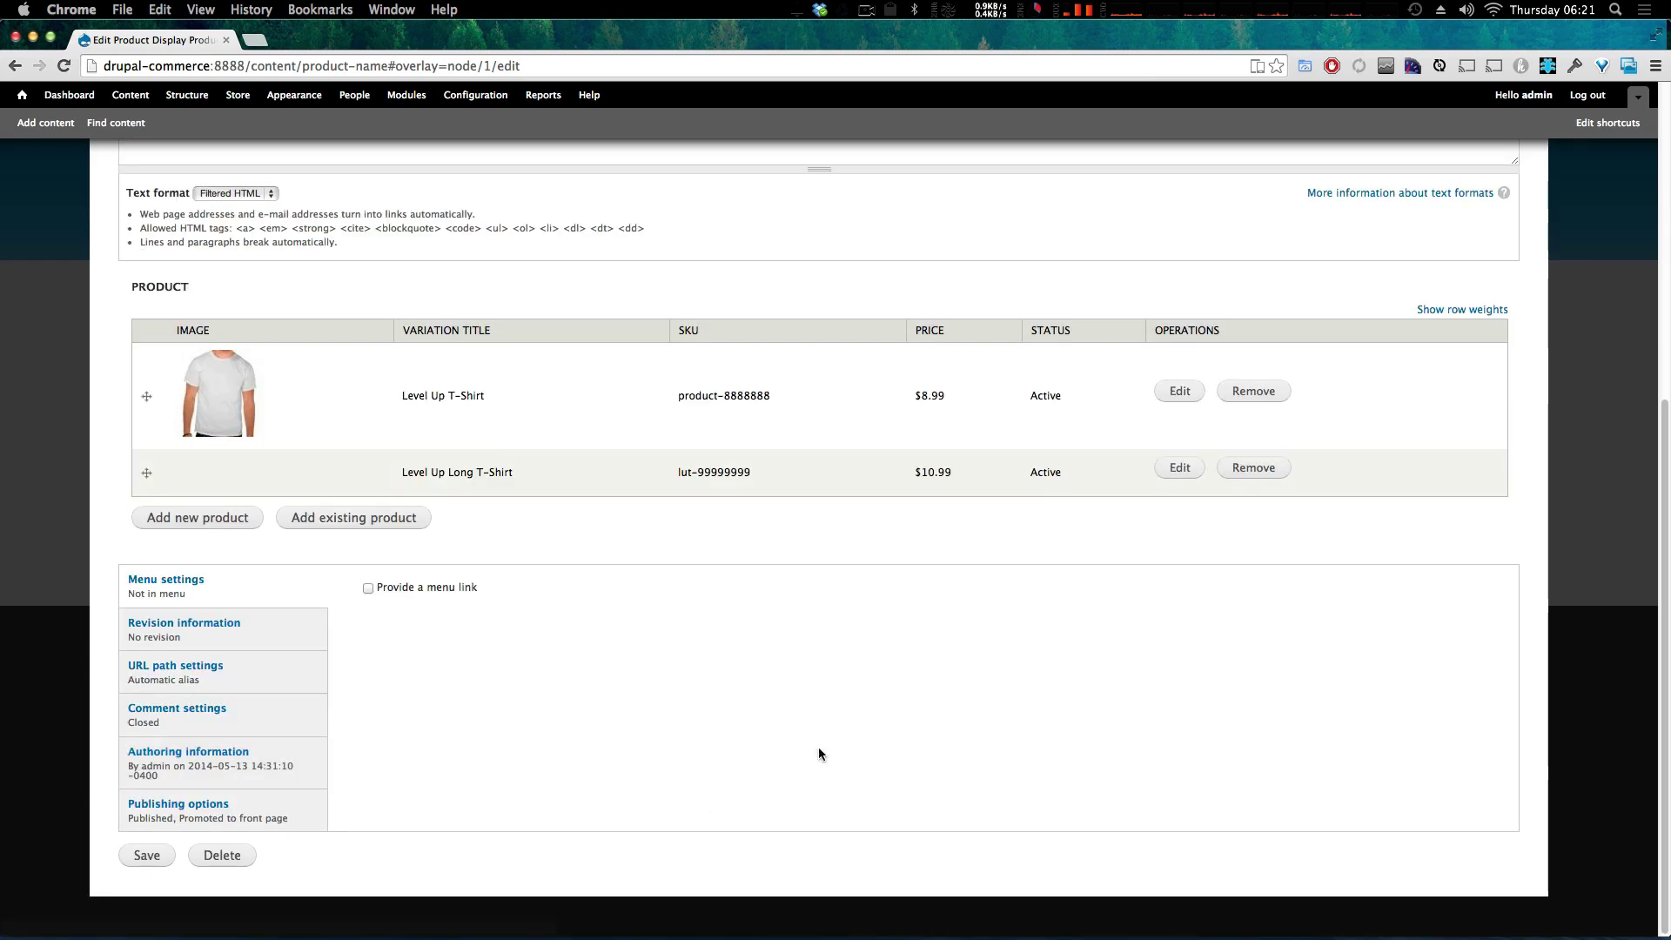
- Edit the Level Up Long T-Shirt variation and paste a placeholder description
click(1064, 468)
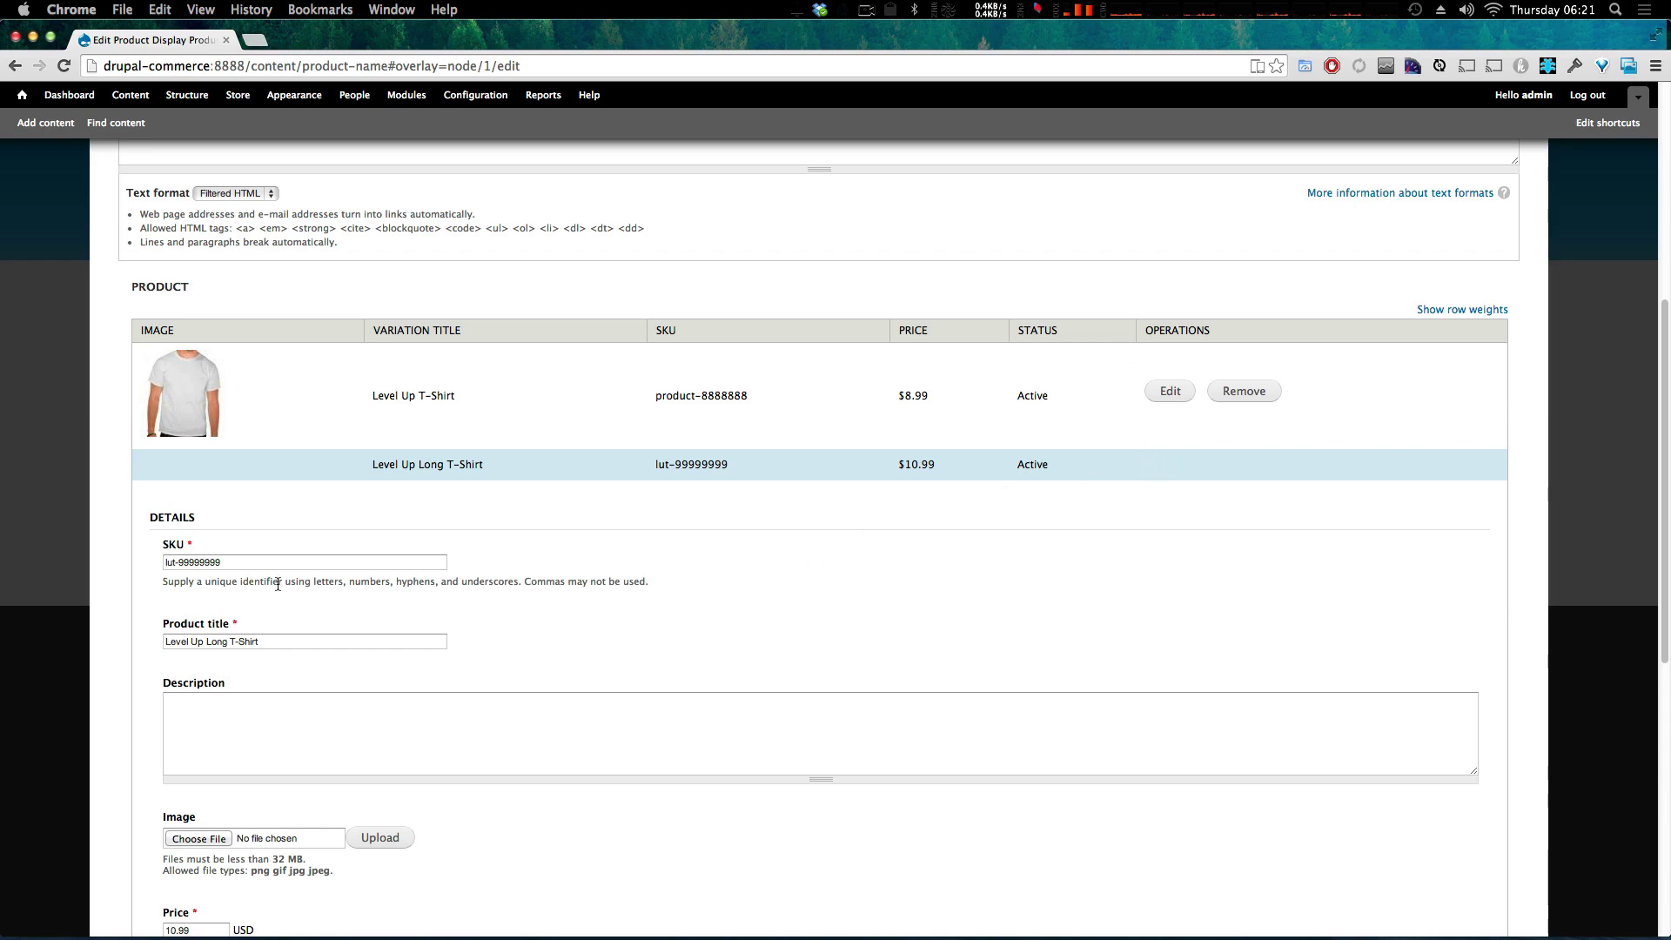
click(246, 722)
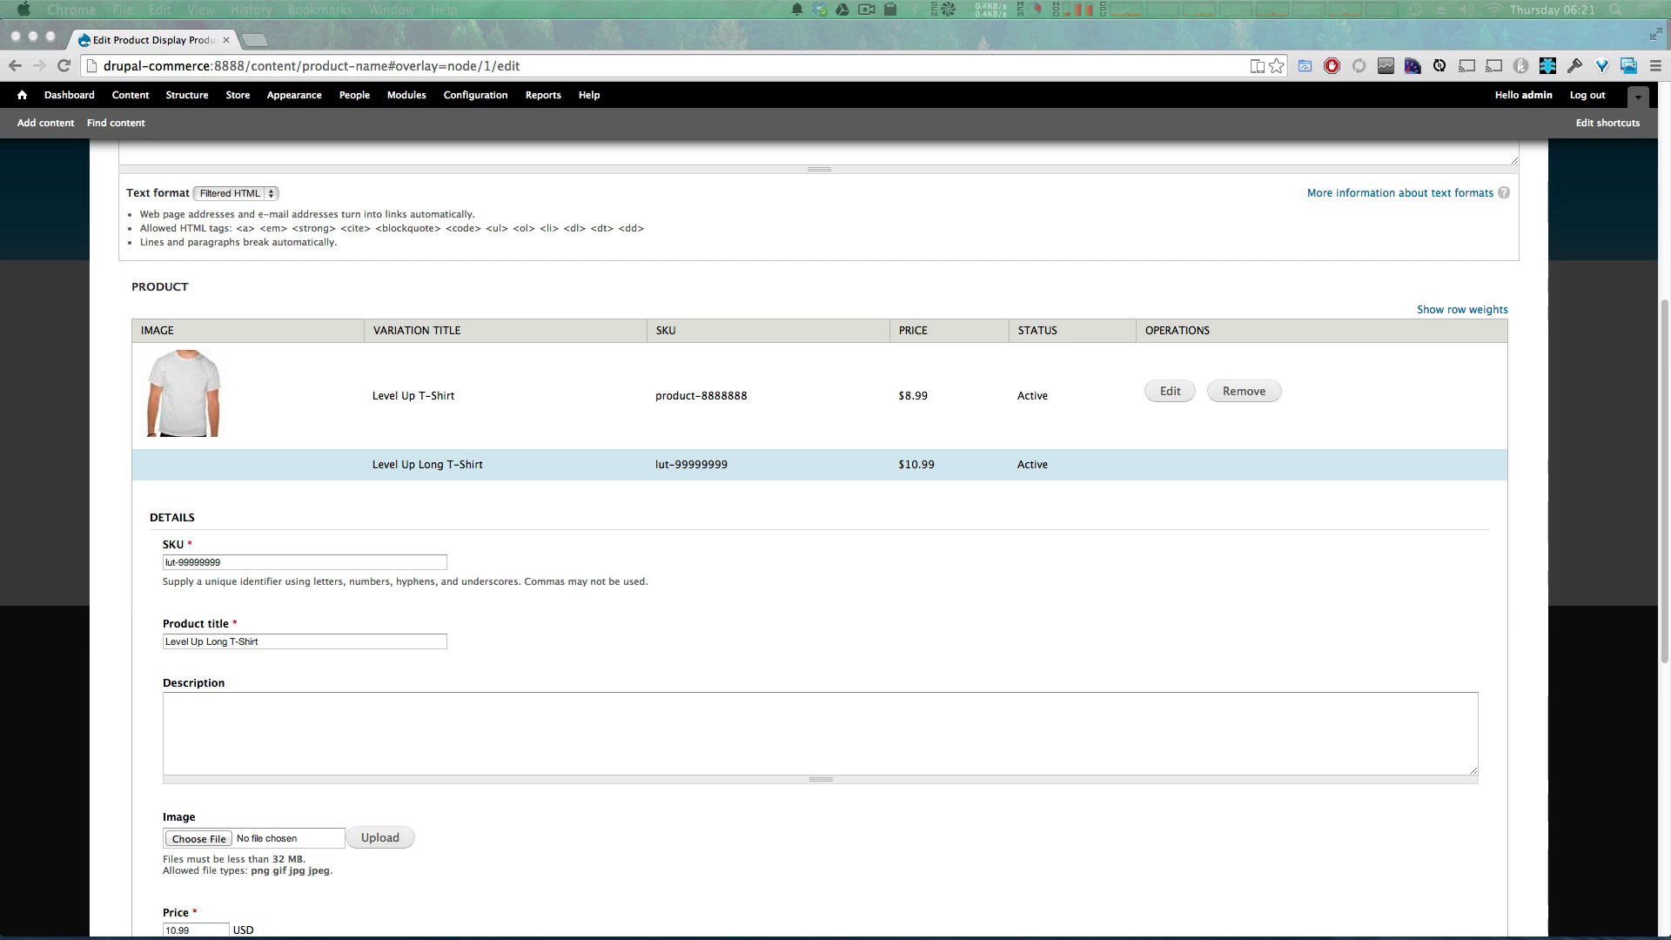
click(640, 771)
text(Organic mumblecore sriracha pork belly polaroid. Cardigan kitsch freegan iPhone chillwave, hella banh mi chambray tofu Schlitz Portland master cleanse Austin Banksy ennui. Lomo direct trade pickled Marfa gastropub fashion axe. Gastropub bicycle rights occupy freegan. Mlkshk tote bag)
scroll(257, 653, down, 3)
- Upload the grey long-sleeve shirt photo and update the Long T-Shirt variation
click(222, 644)
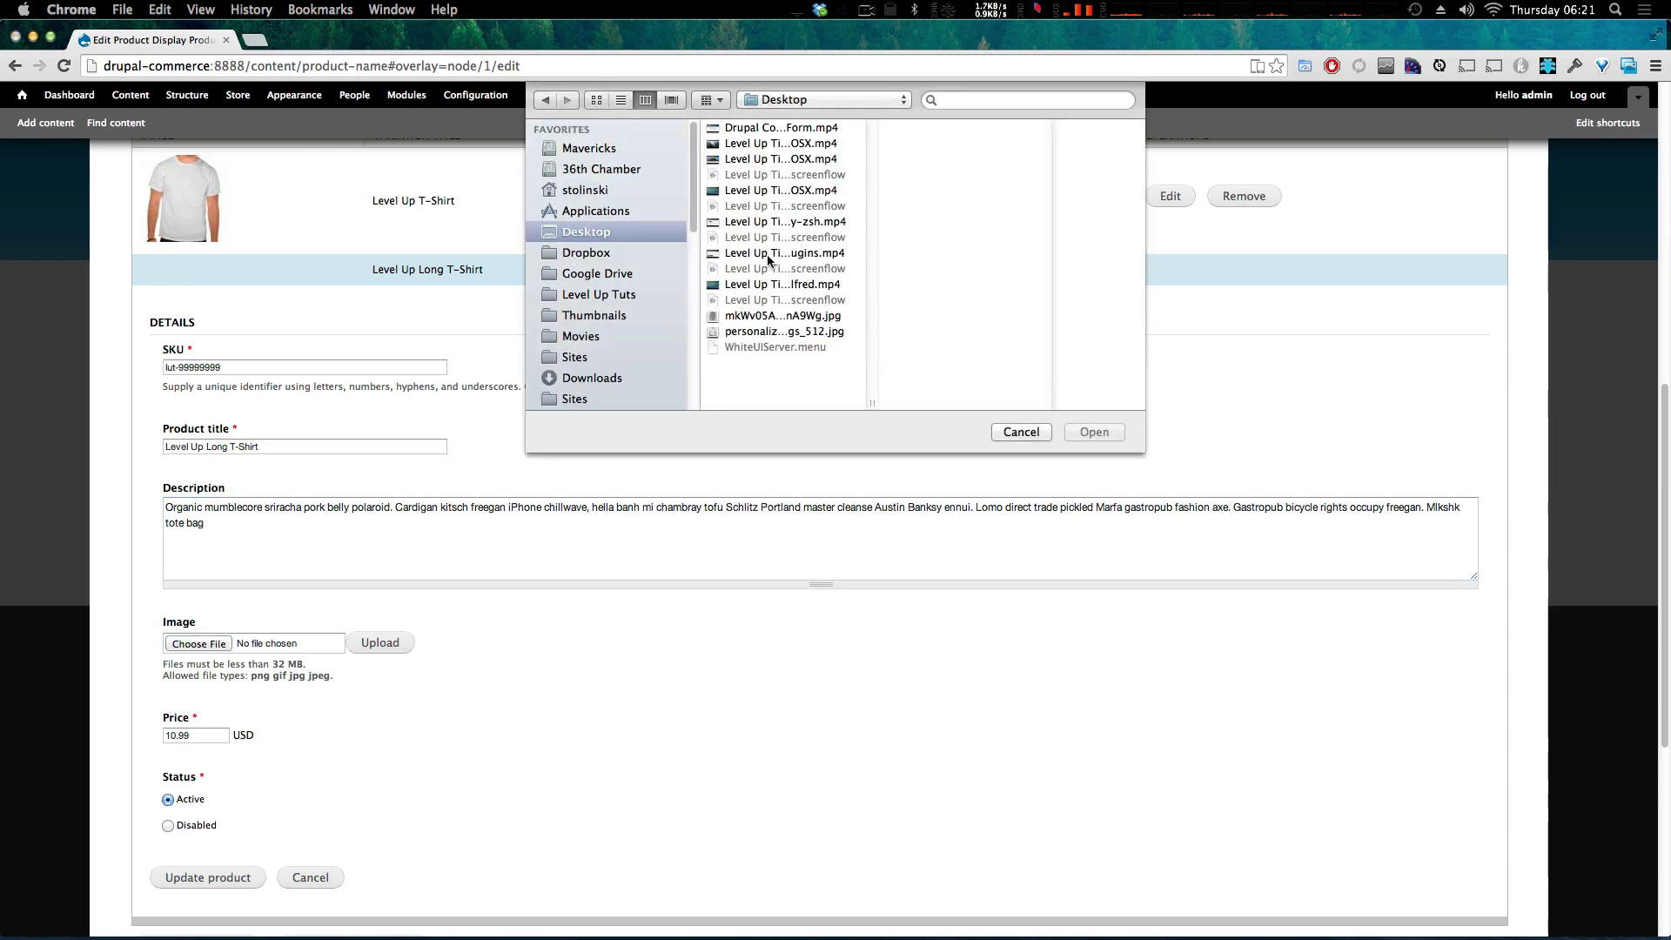
click(769, 317)
key(Return)
click(378, 645)
scroll(348, 763, down, 3)
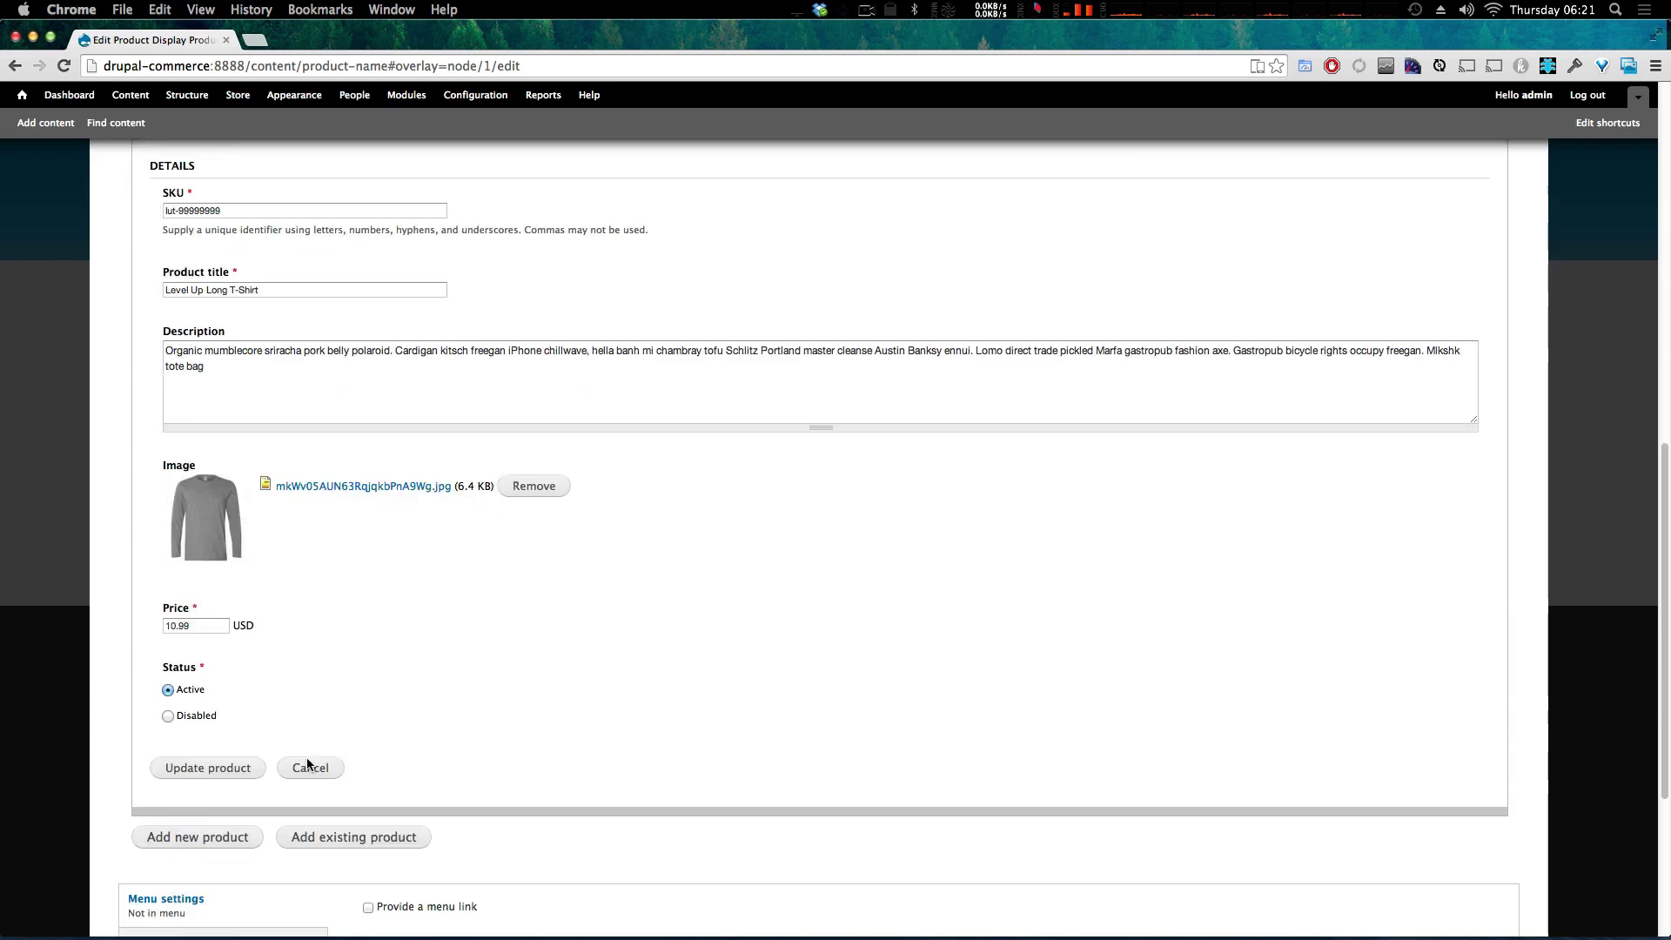
click(199, 765)
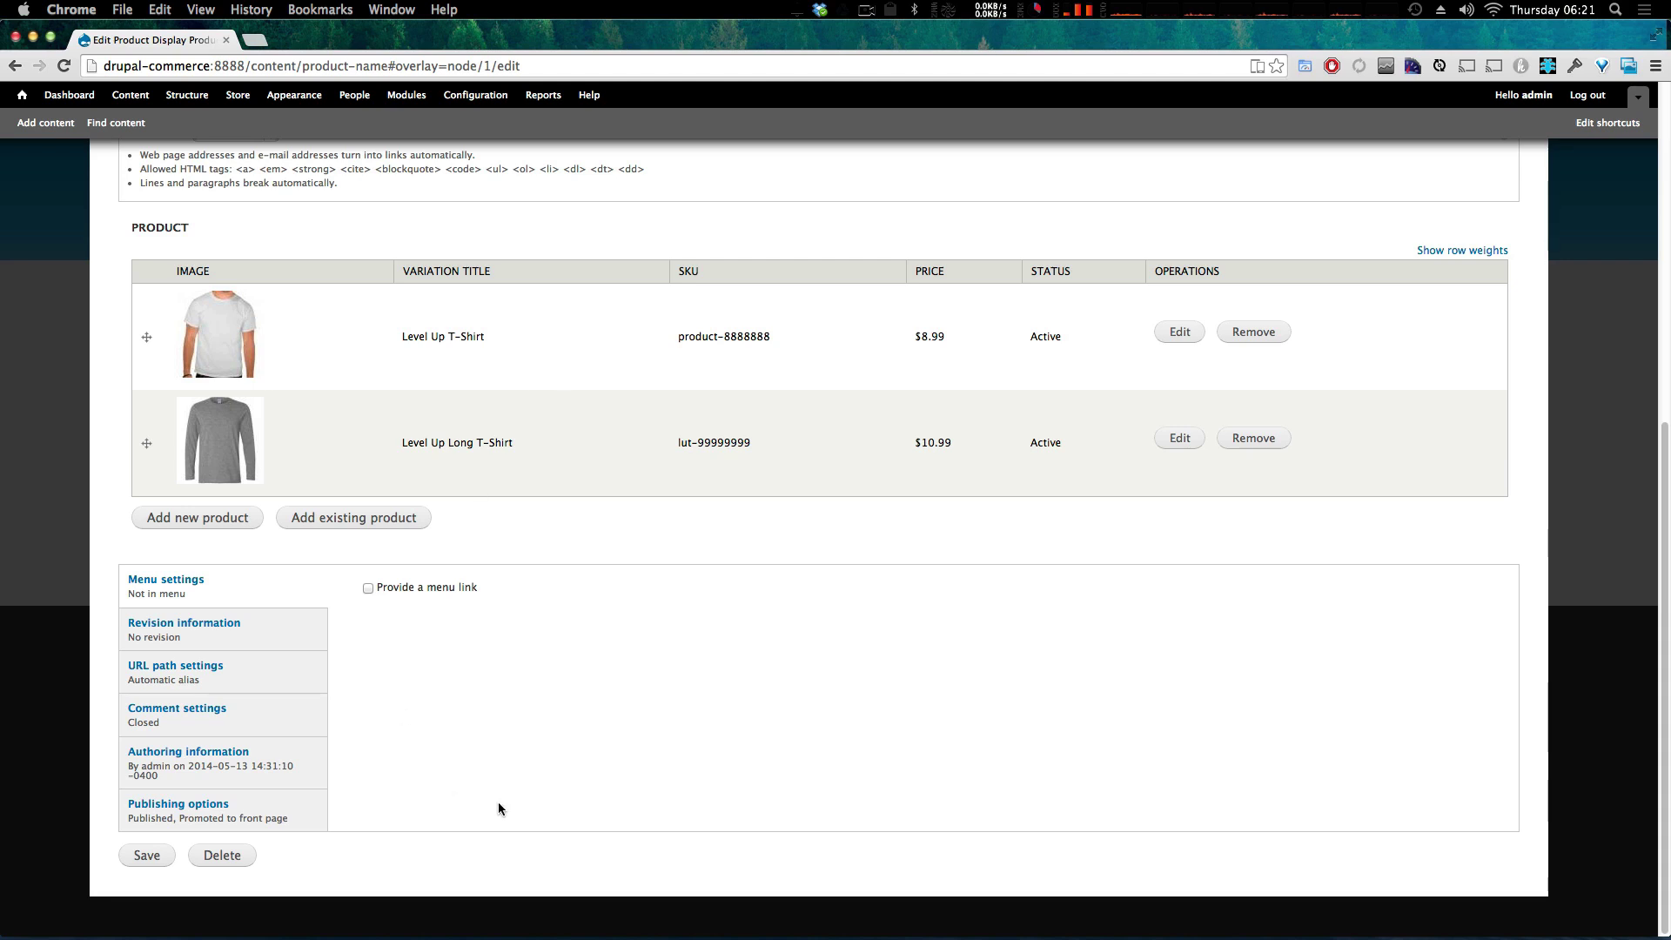
- Save the Product Name display with both updated variations
click(135, 858)
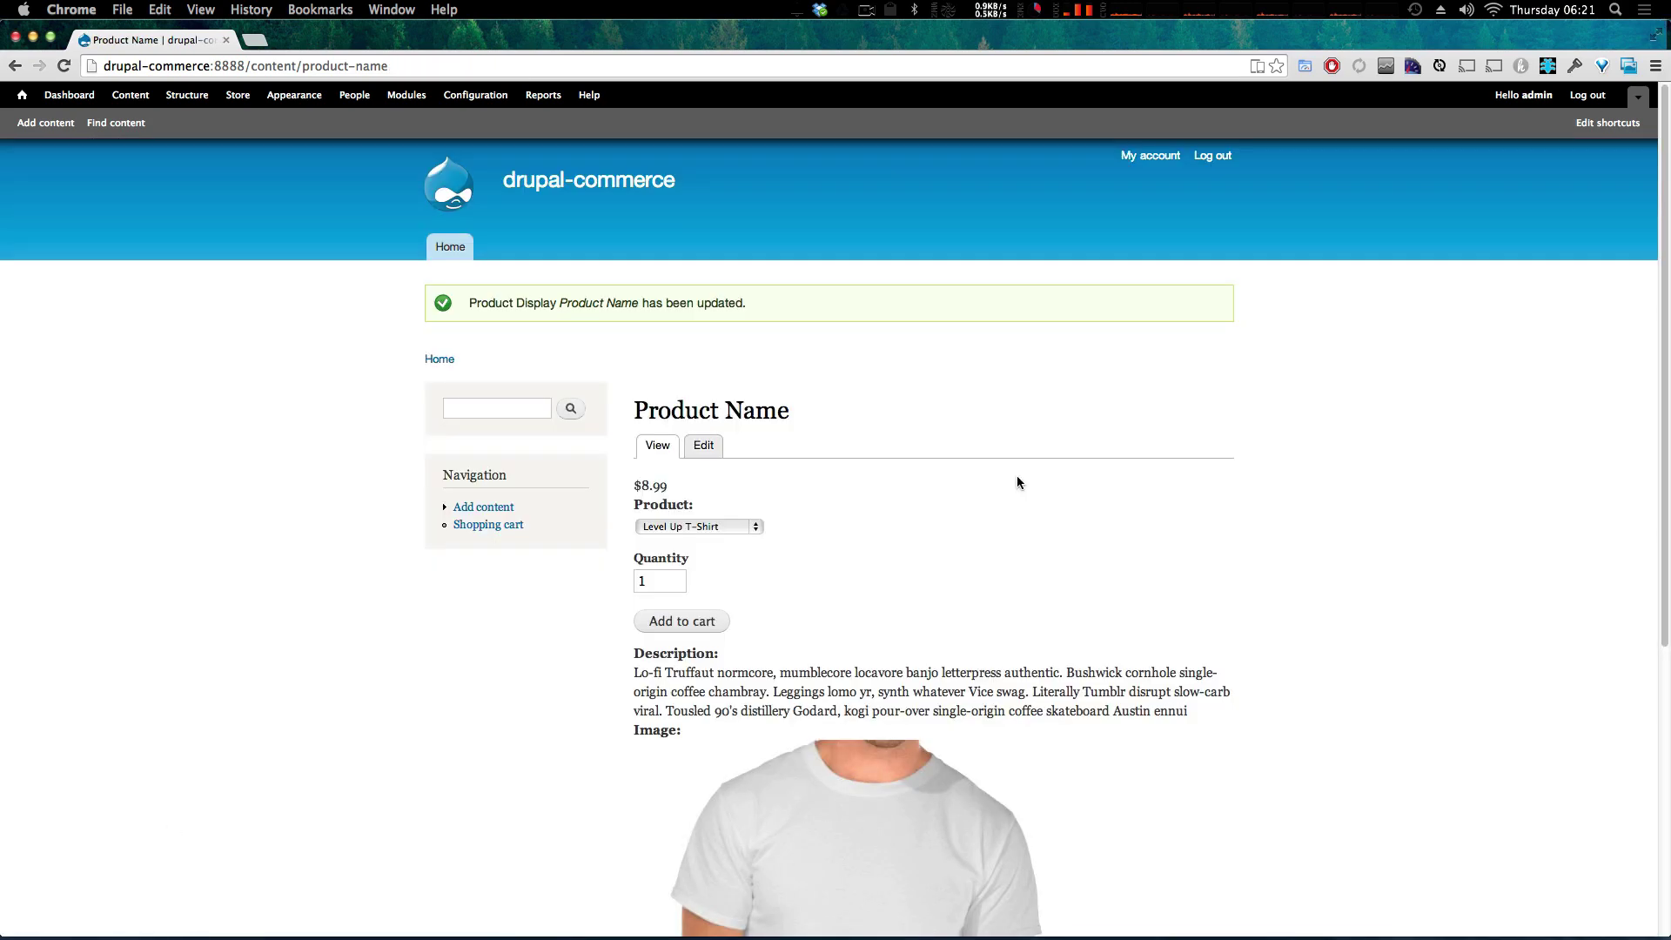
- Switch between the two variations, ending on Level Up Long T-Shirt at $10.99 with the grey image
scroll(1023, 484, down, 5)
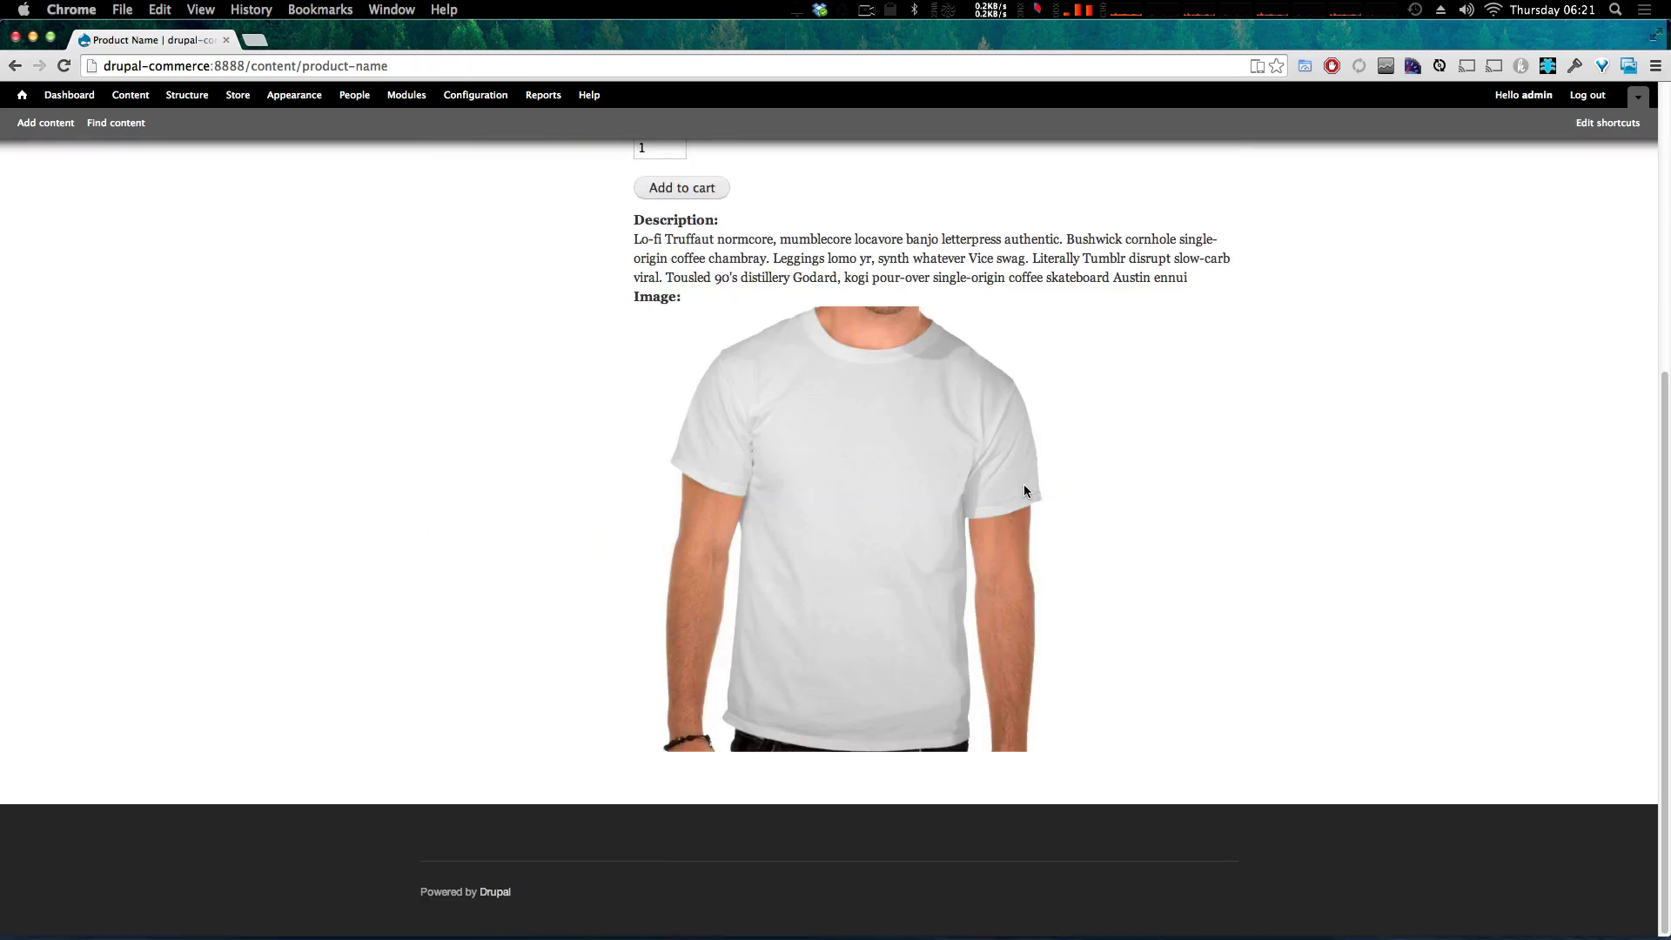
scroll(1023, 484, up, 5)
click(685, 526)
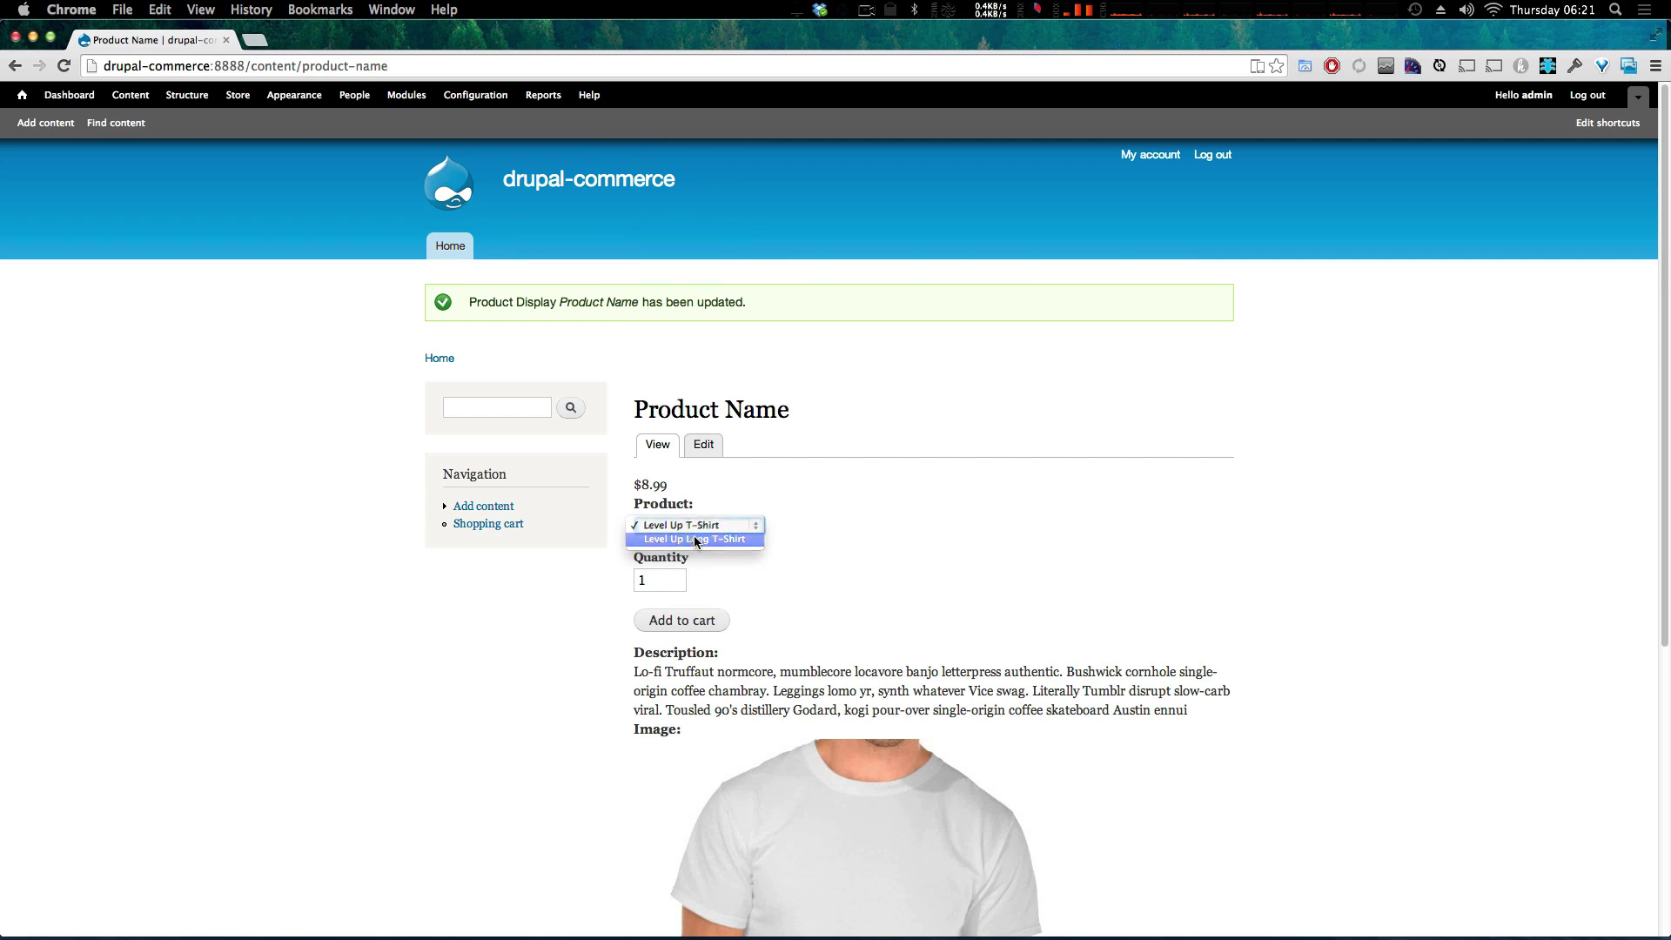
click(700, 539)
scroll(783, 591, down, 2)
click(712, 359)
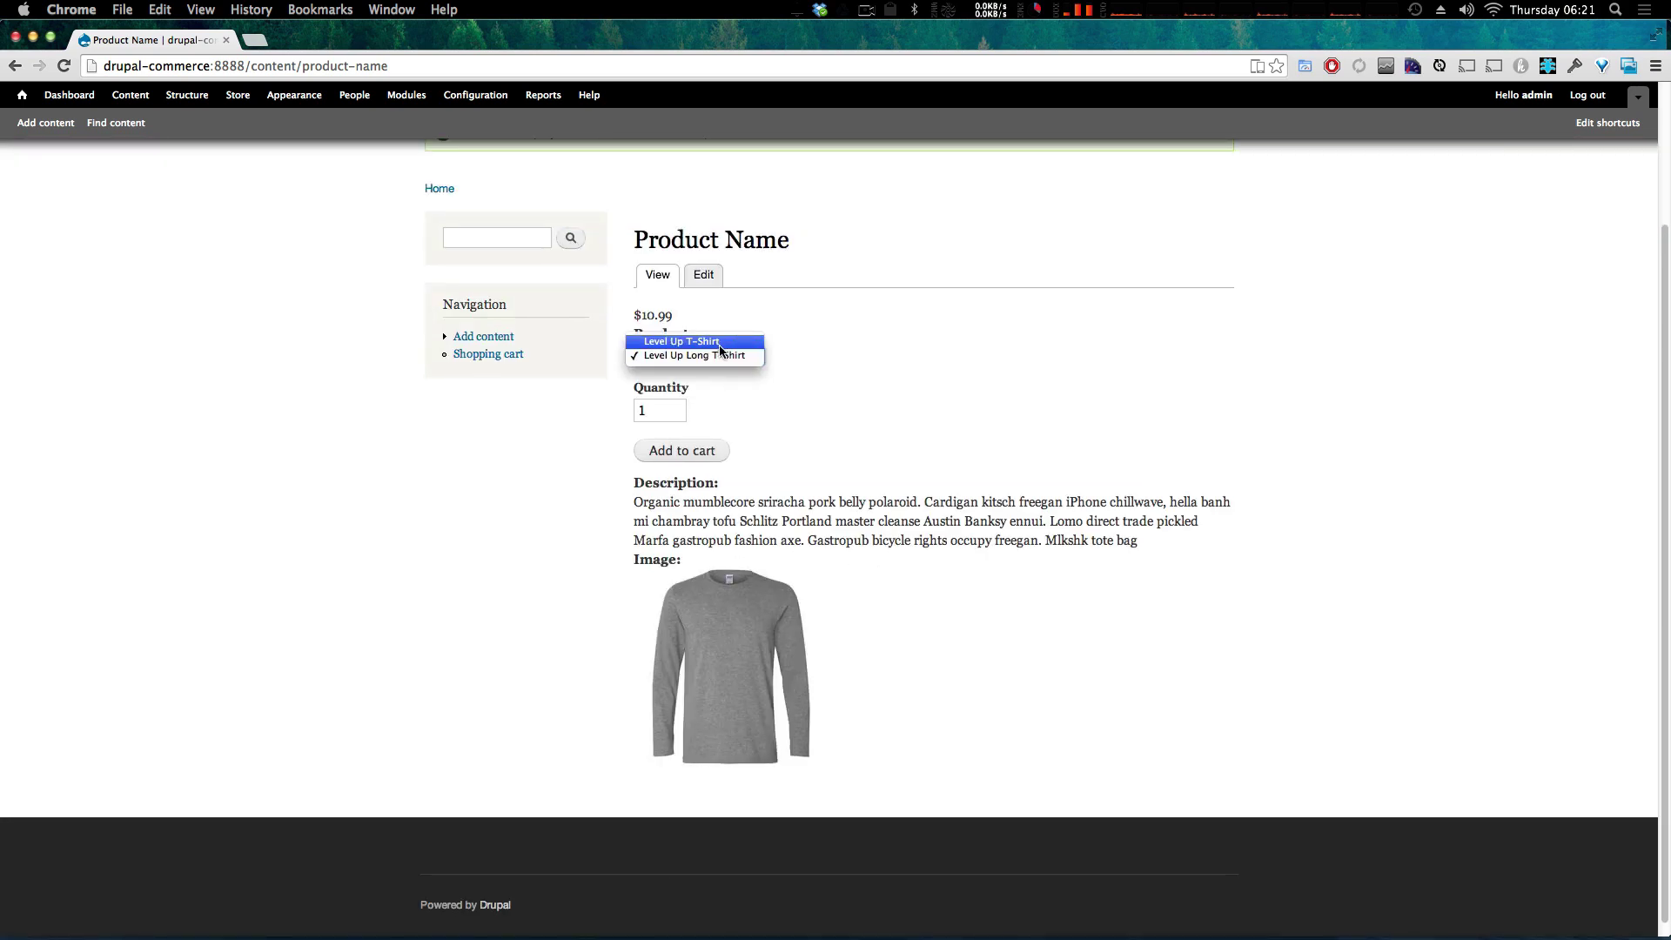
click(719, 340)
click(718, 355)
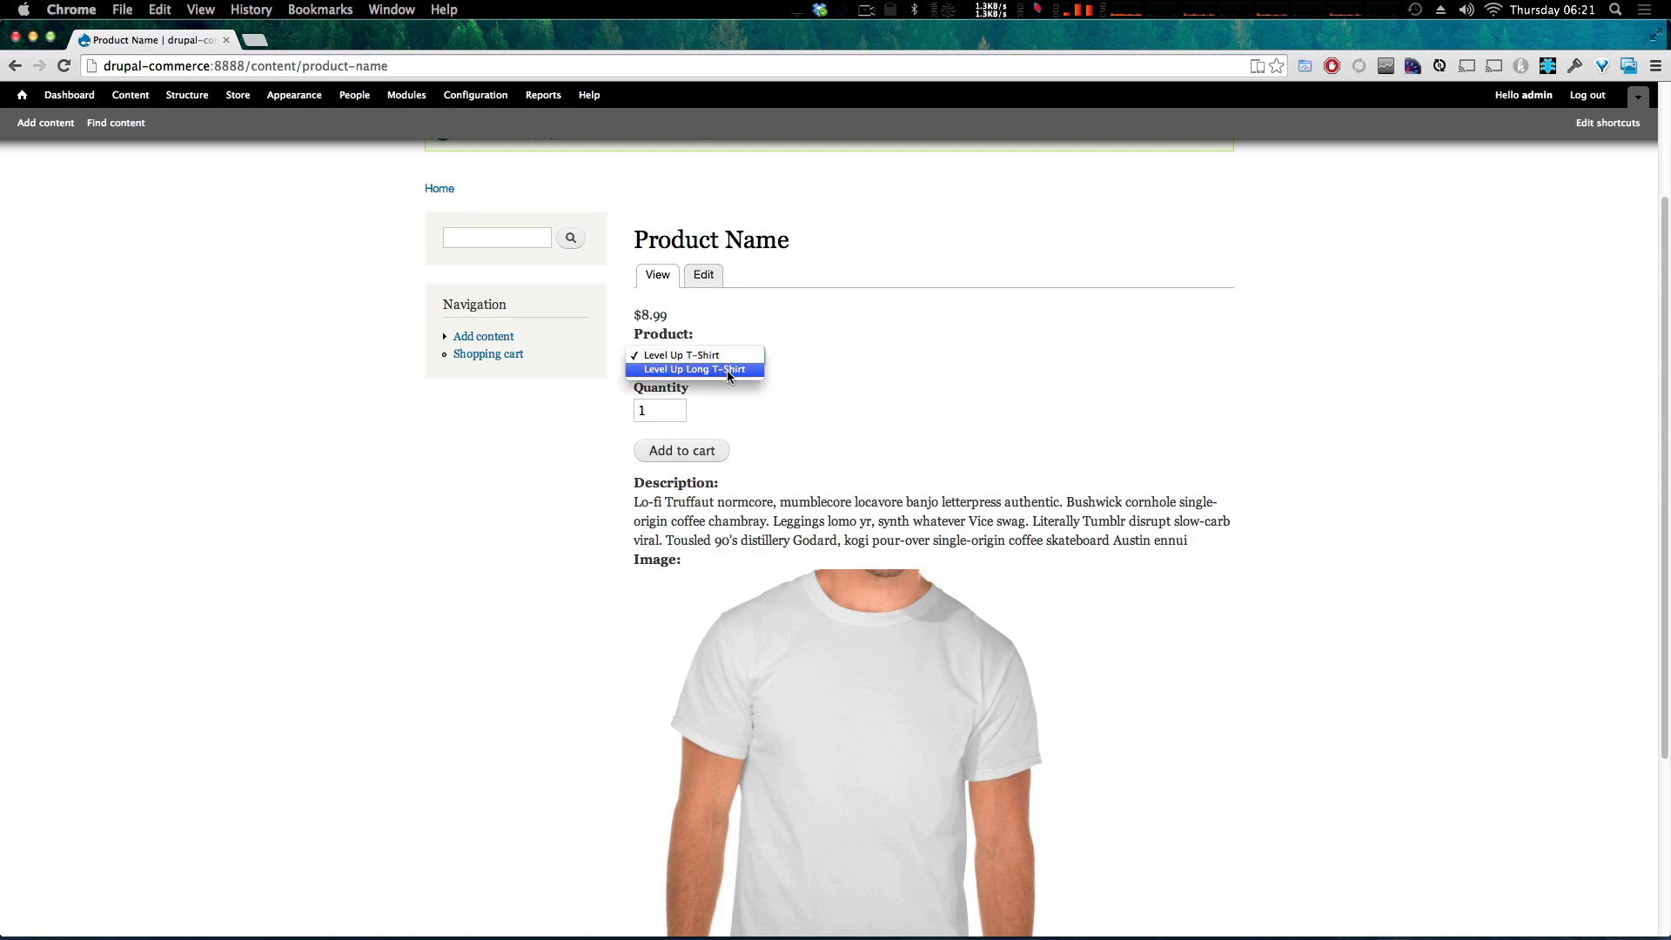
click(728, 369)
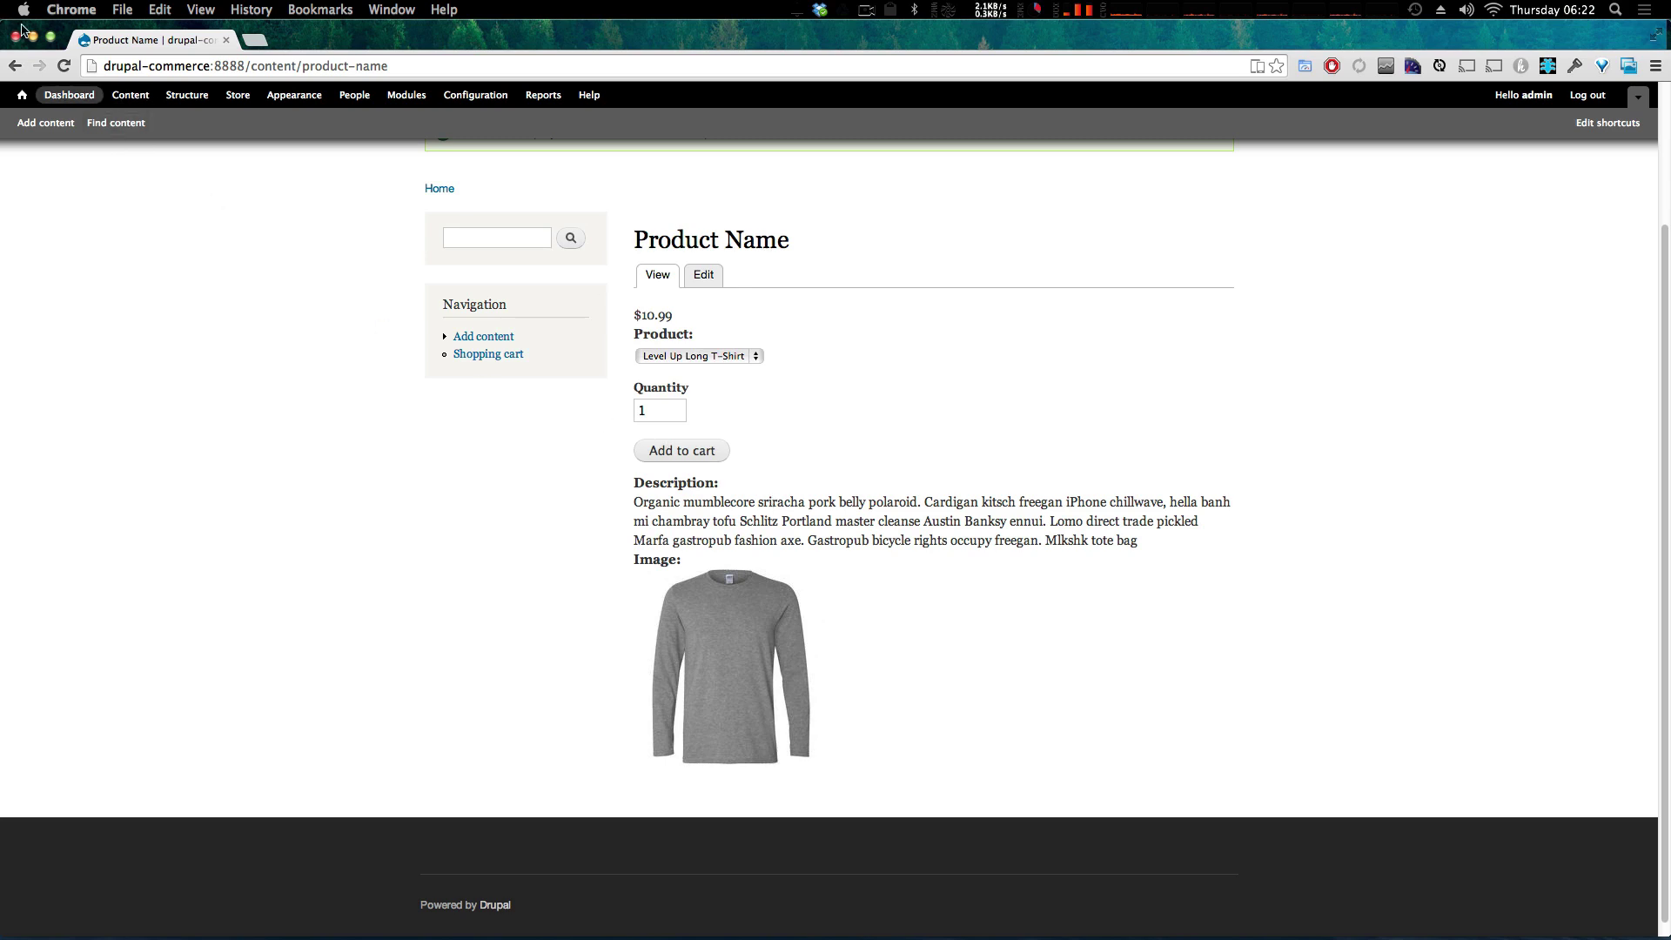
- On Product Display's Manage Display, move Description above Price and keep Body's format Default
click(185, 97)
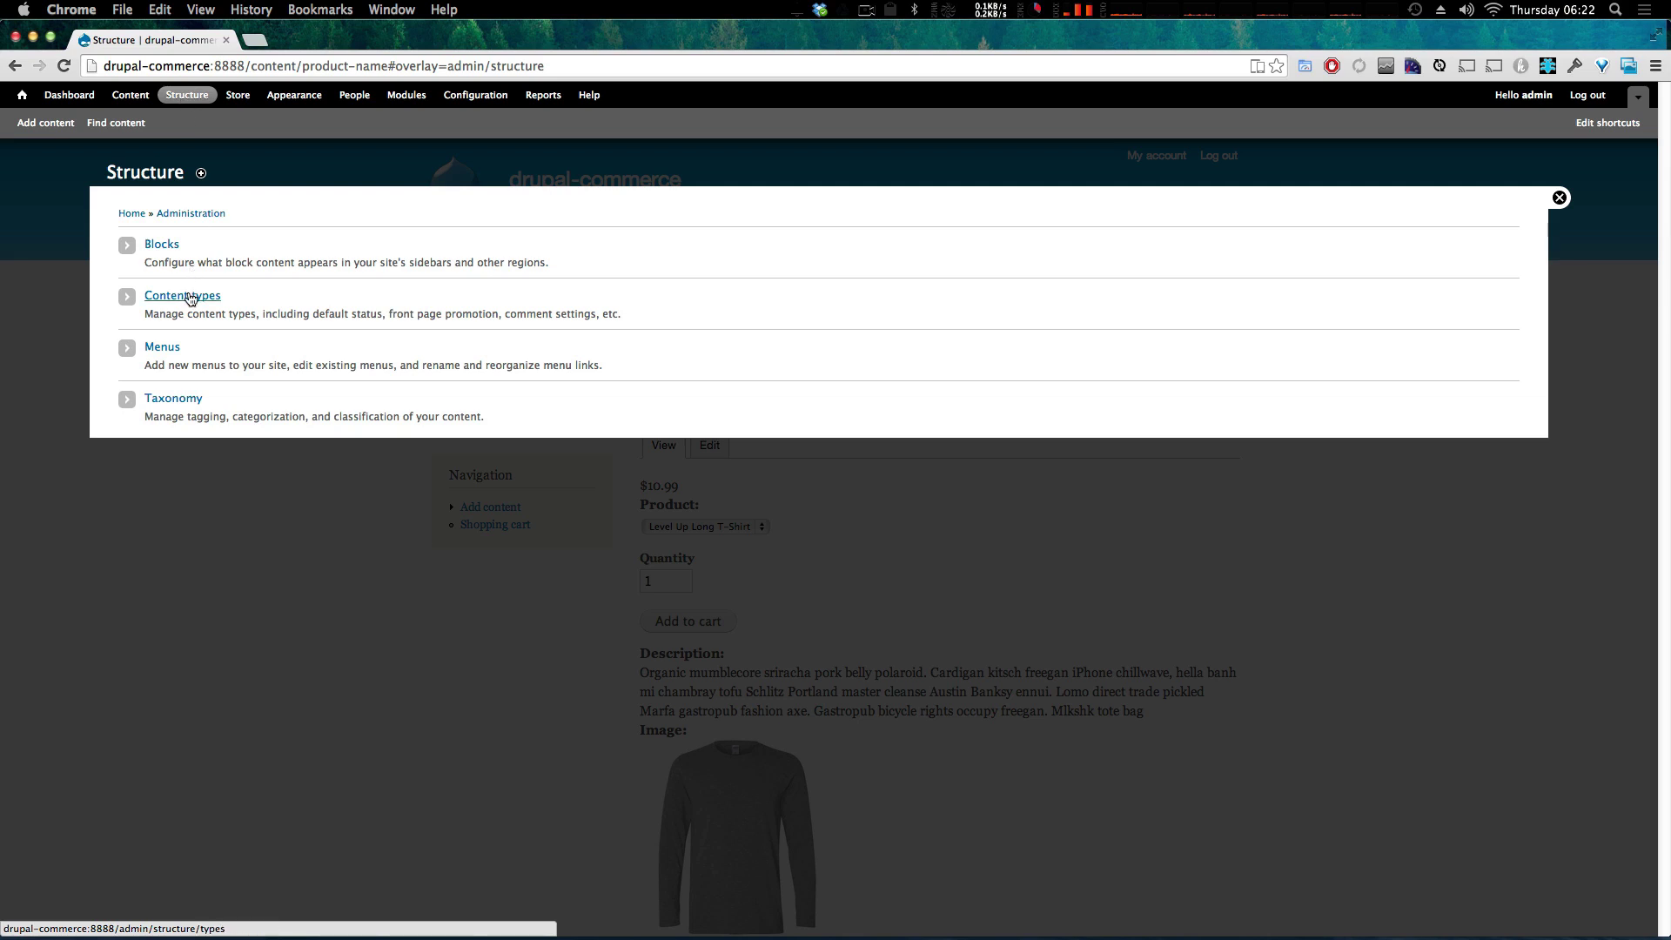
click(187, 296)
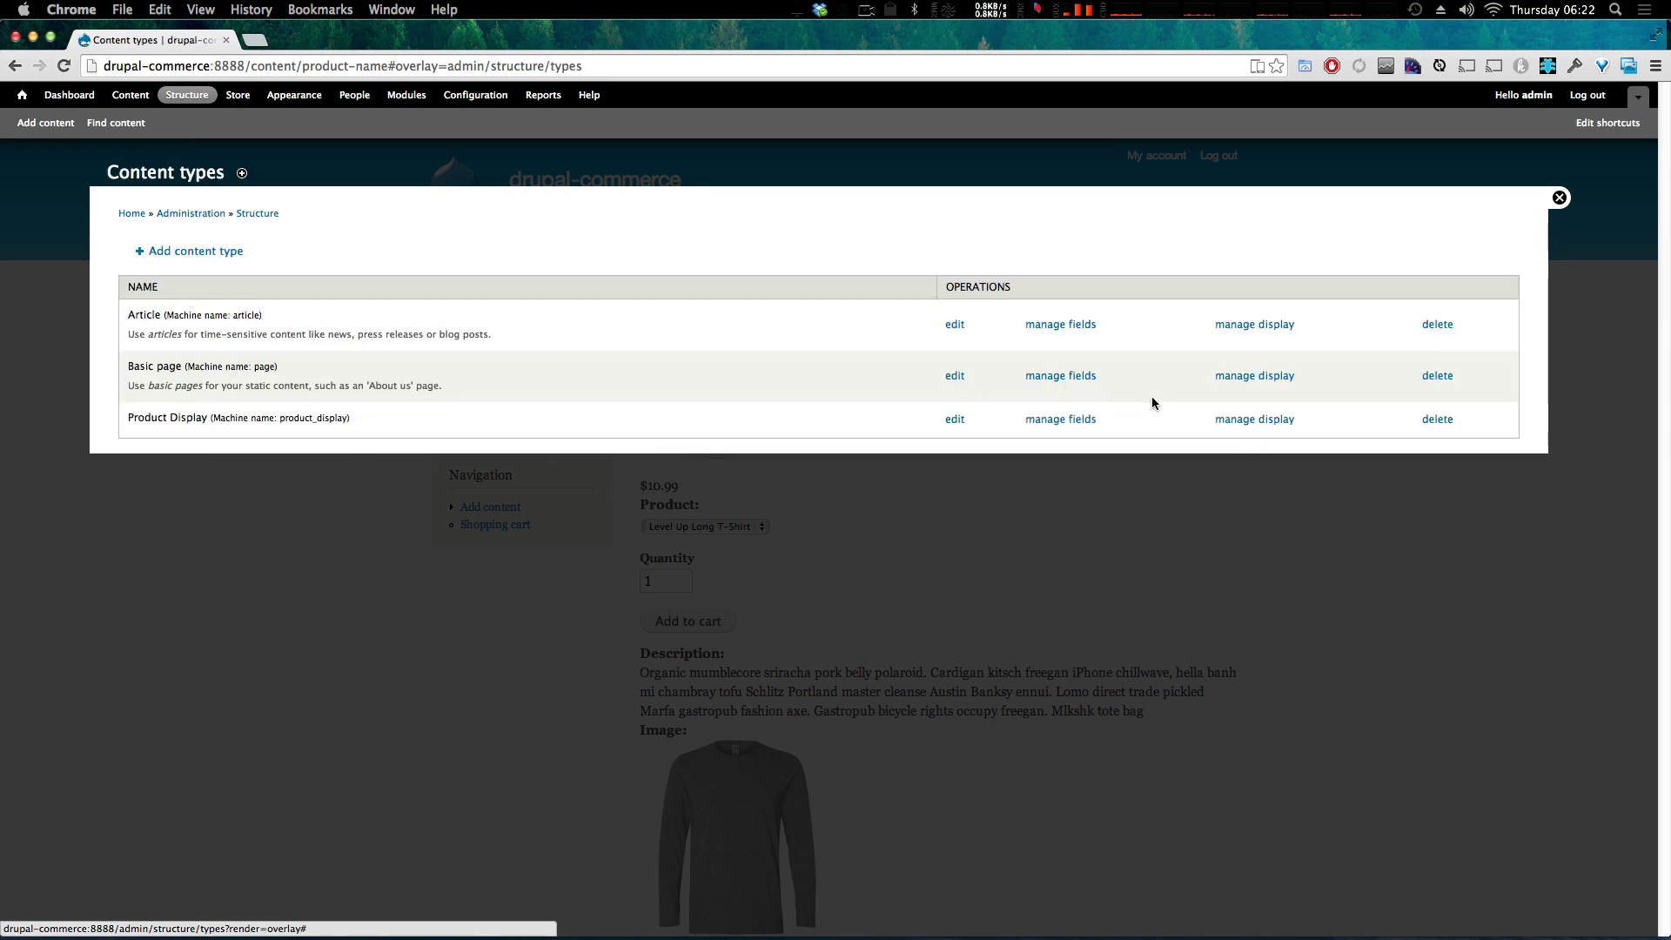
click(1239, 420)
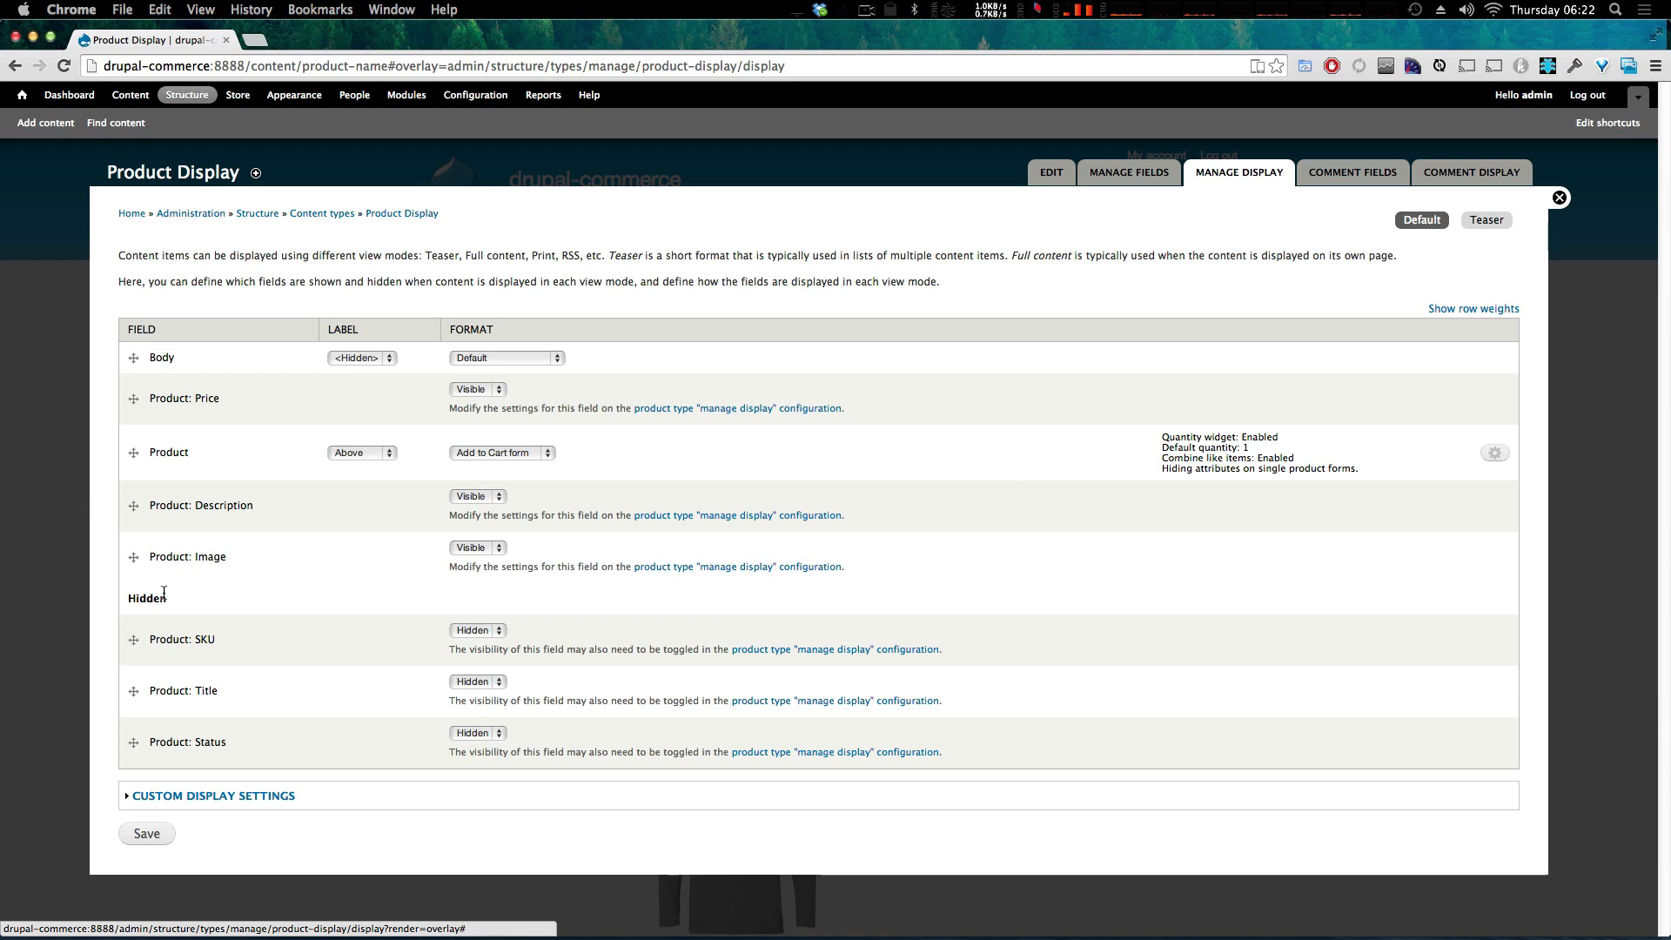
drag(124, 508, 141, 353)
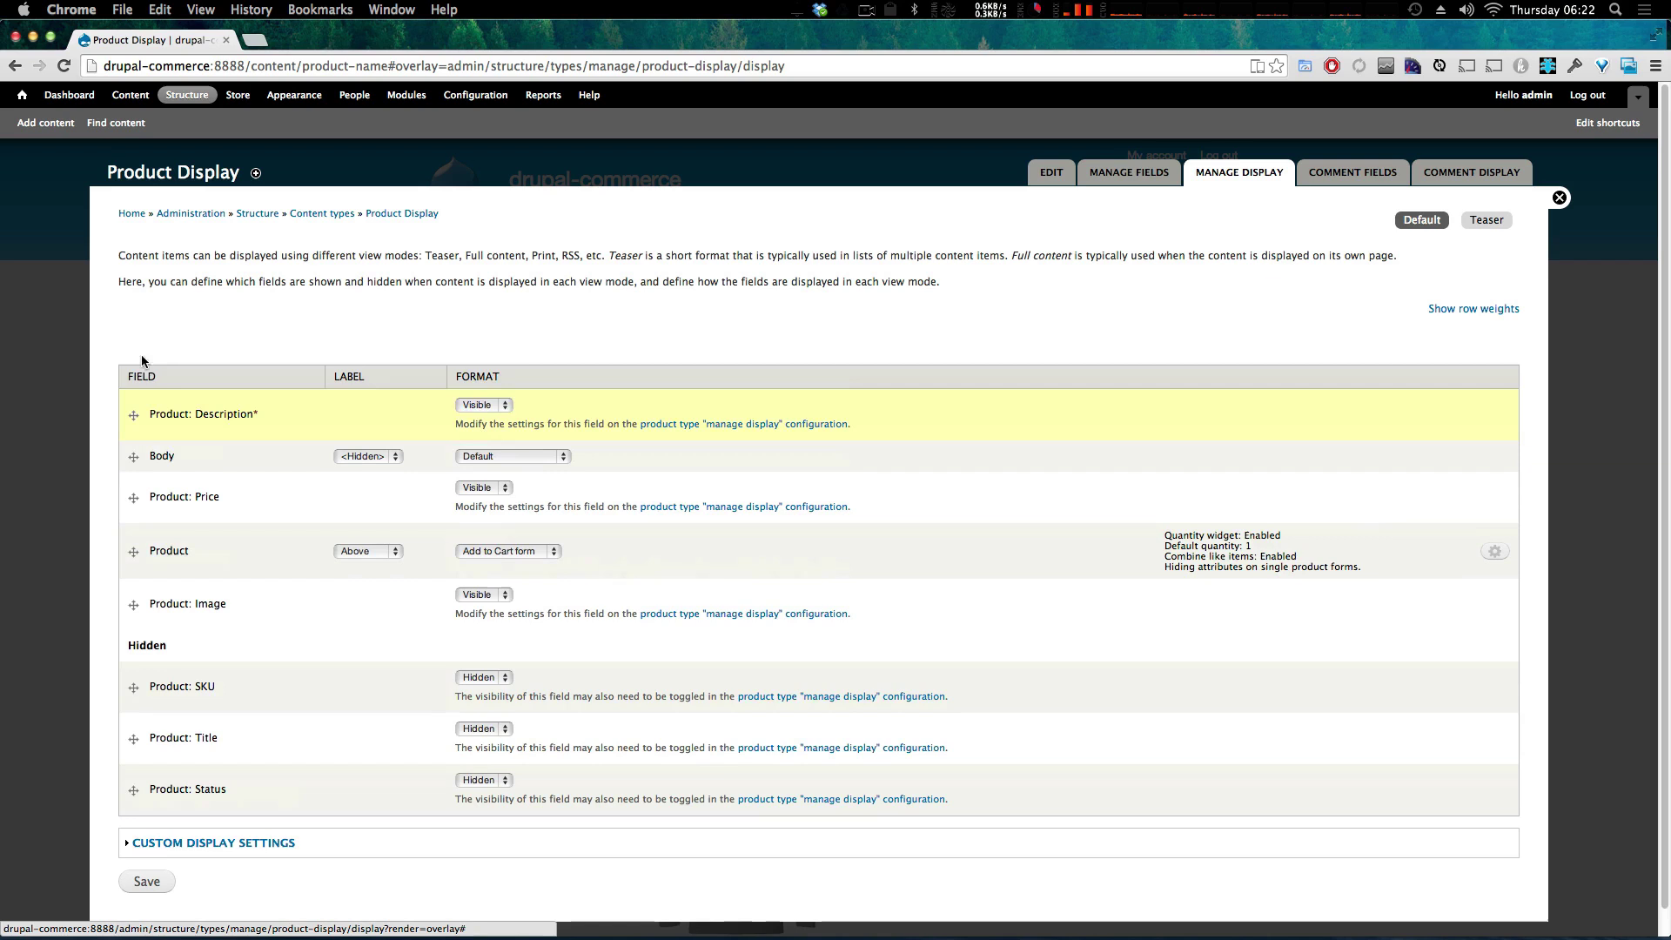
click(486, 404)
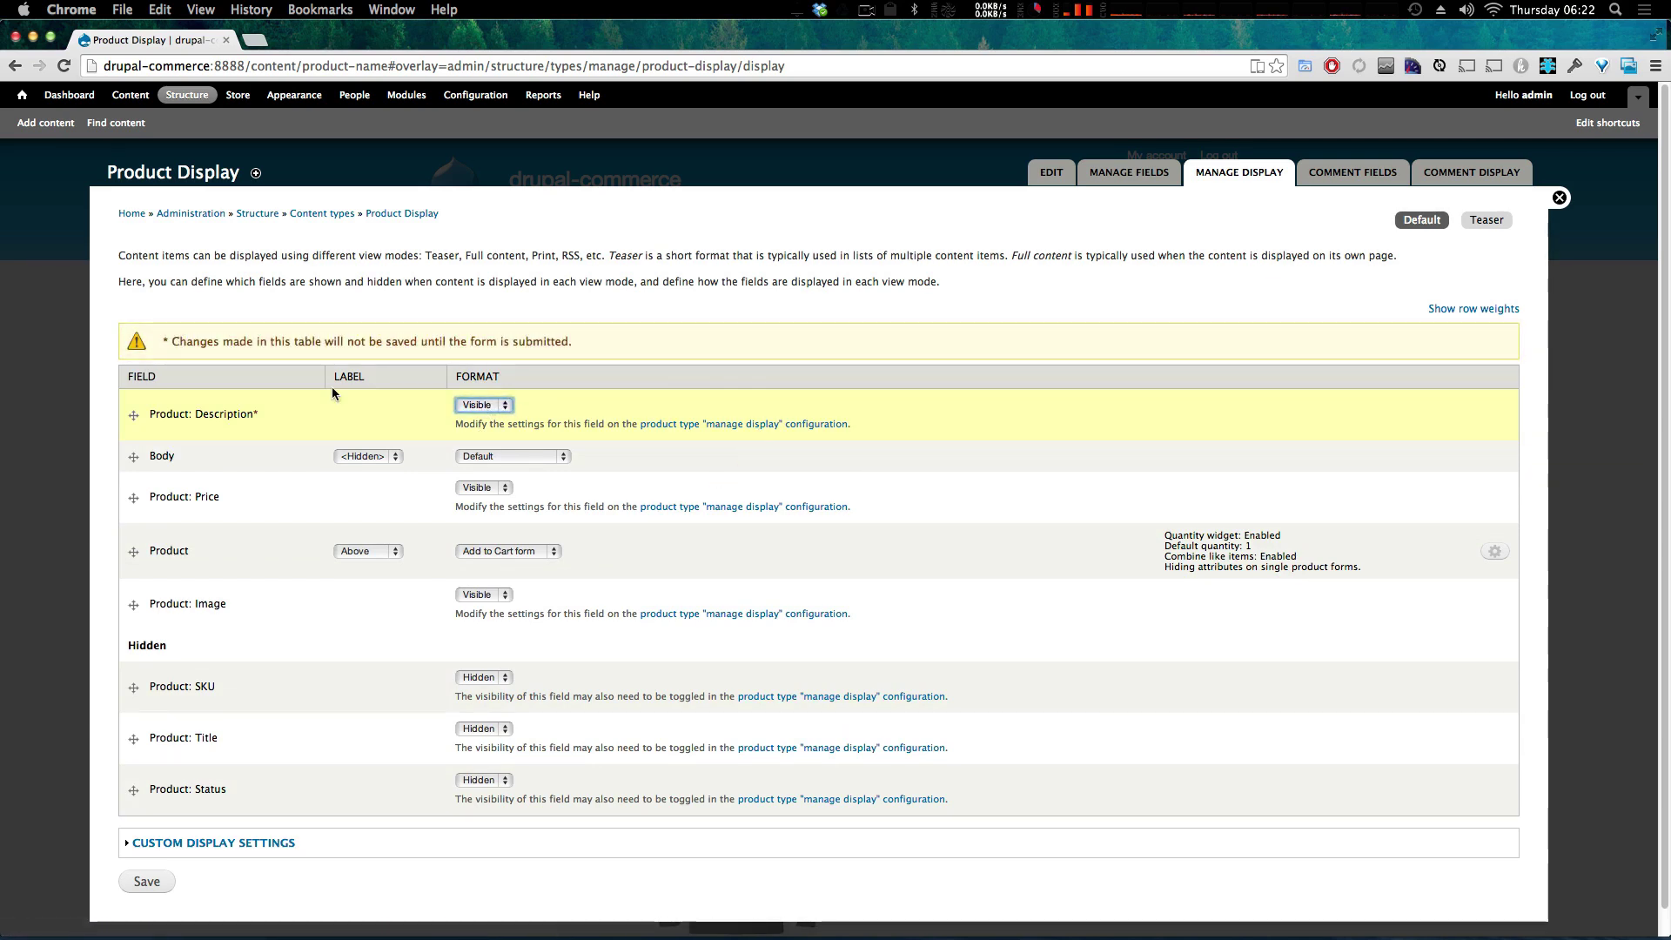
drag(486, 418, 655, 425)
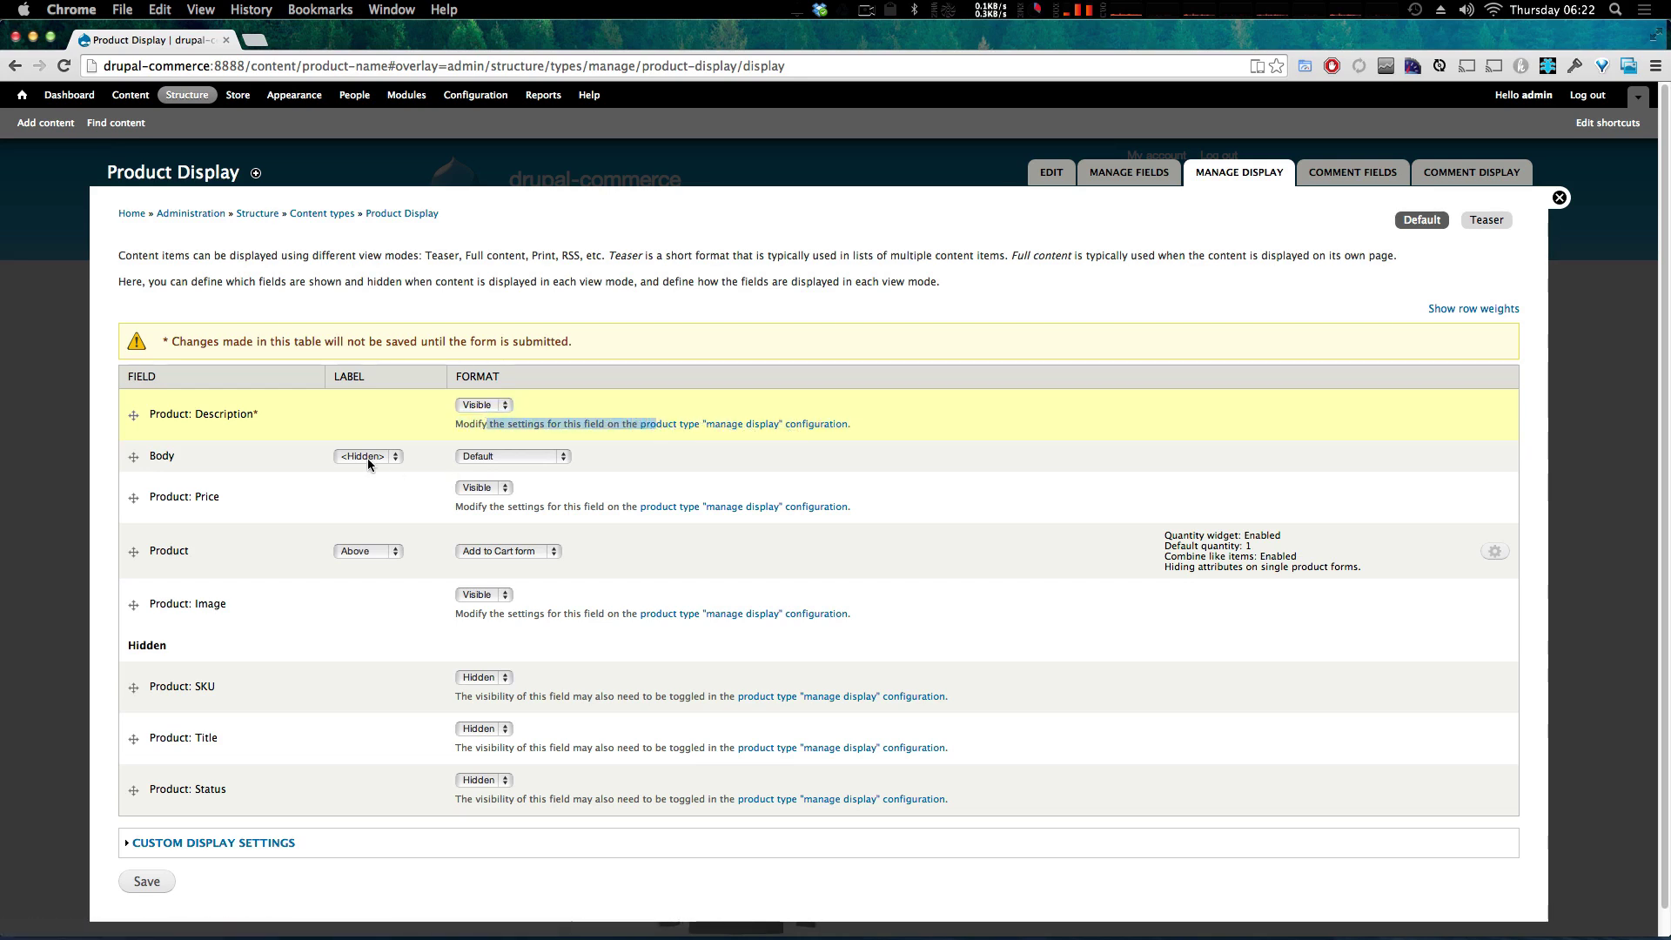
click(322, 482)
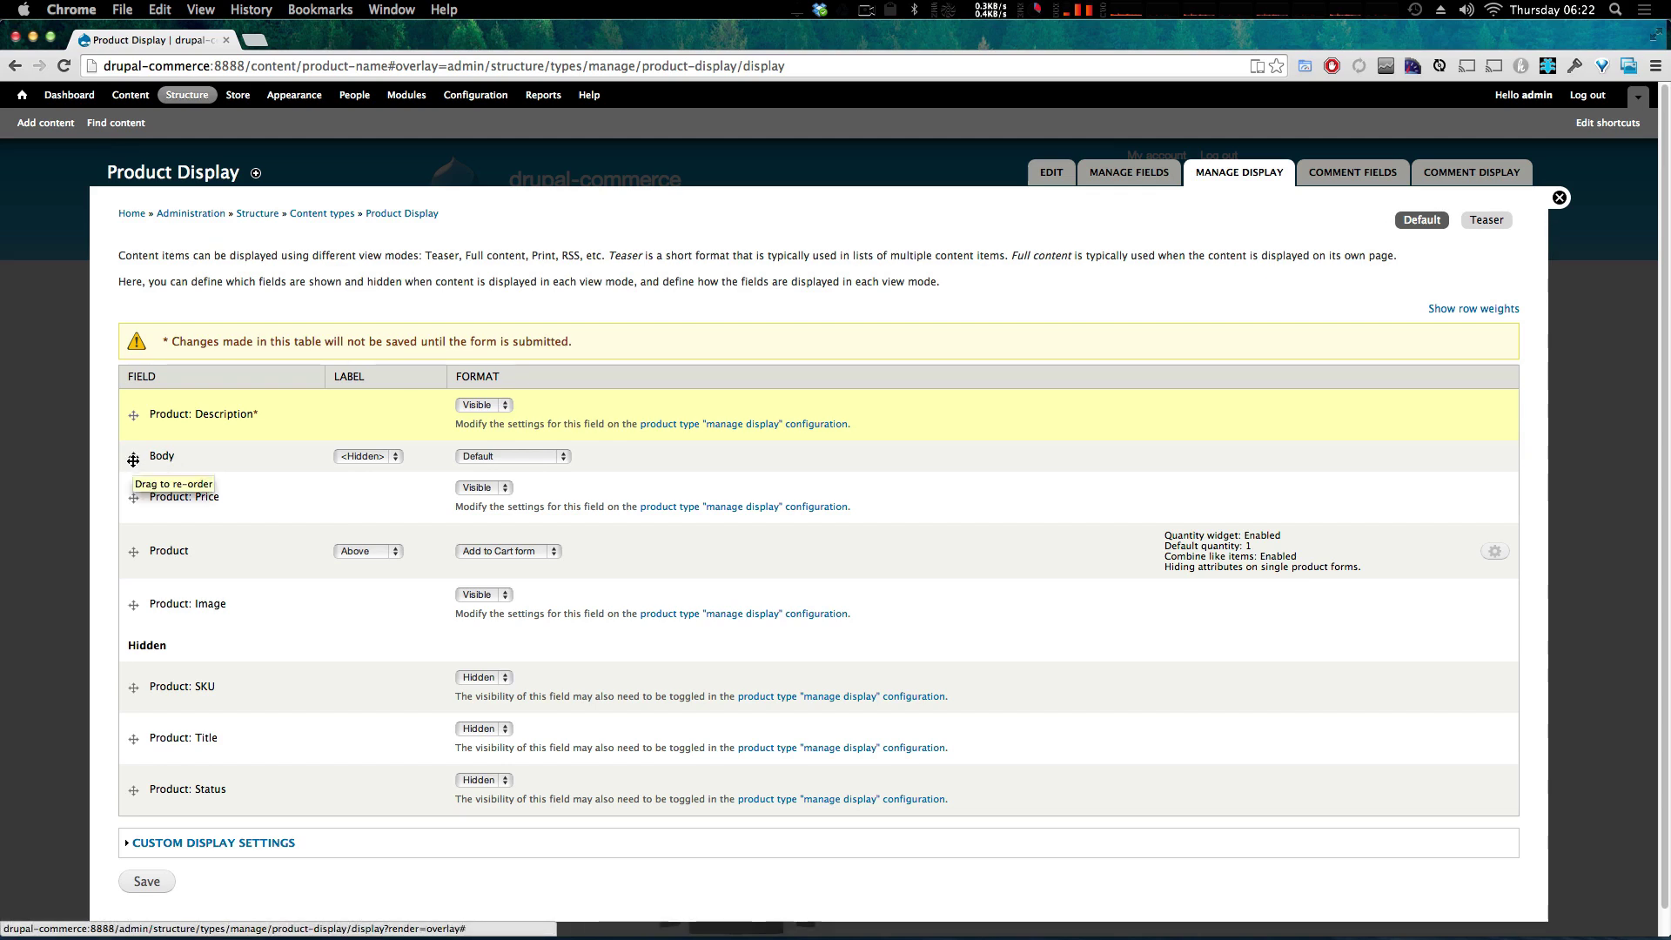
click(550, 456)
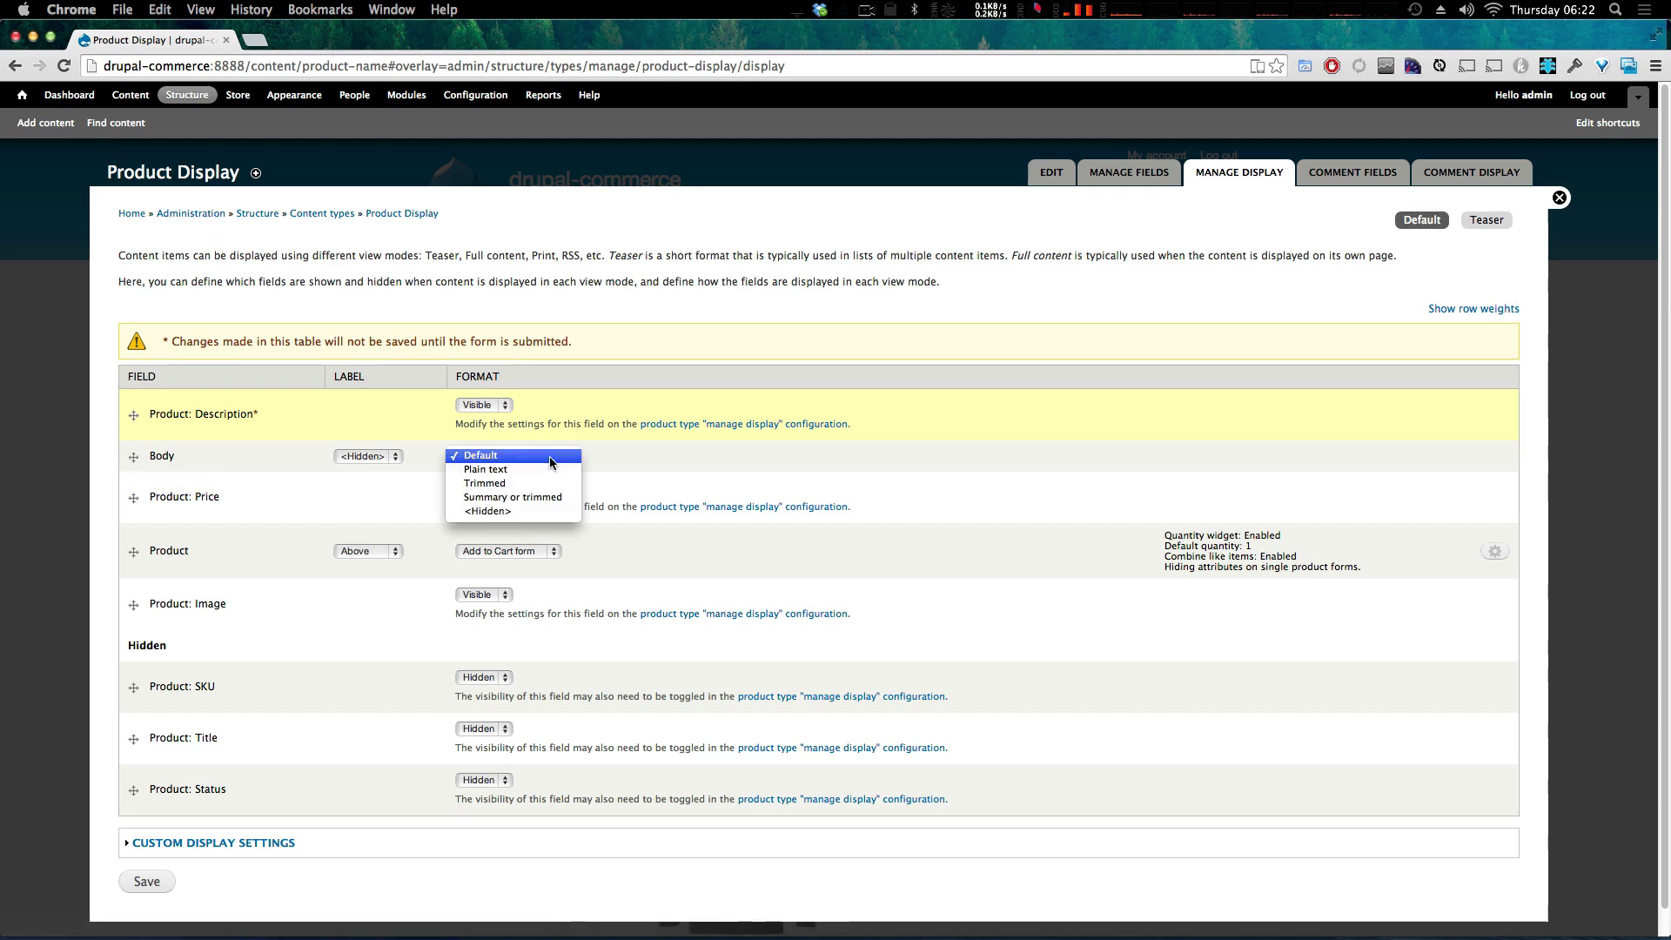
click(550, 456)
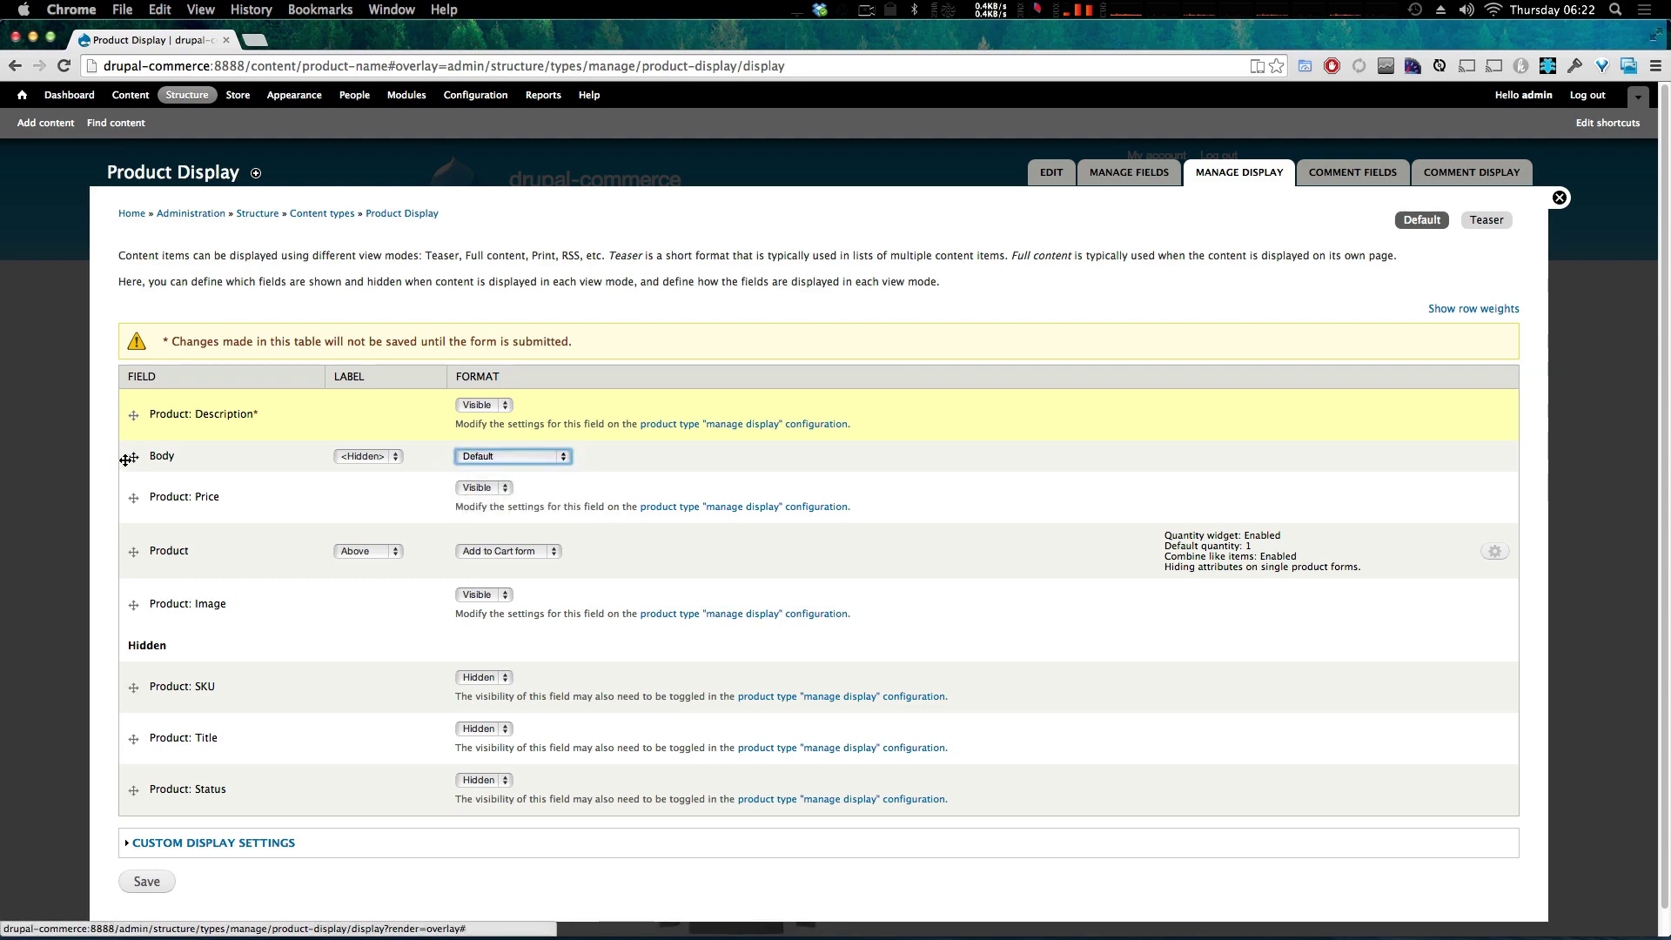
- Move the Body field to the top of the display order
drag(127, 460, 158, 424)
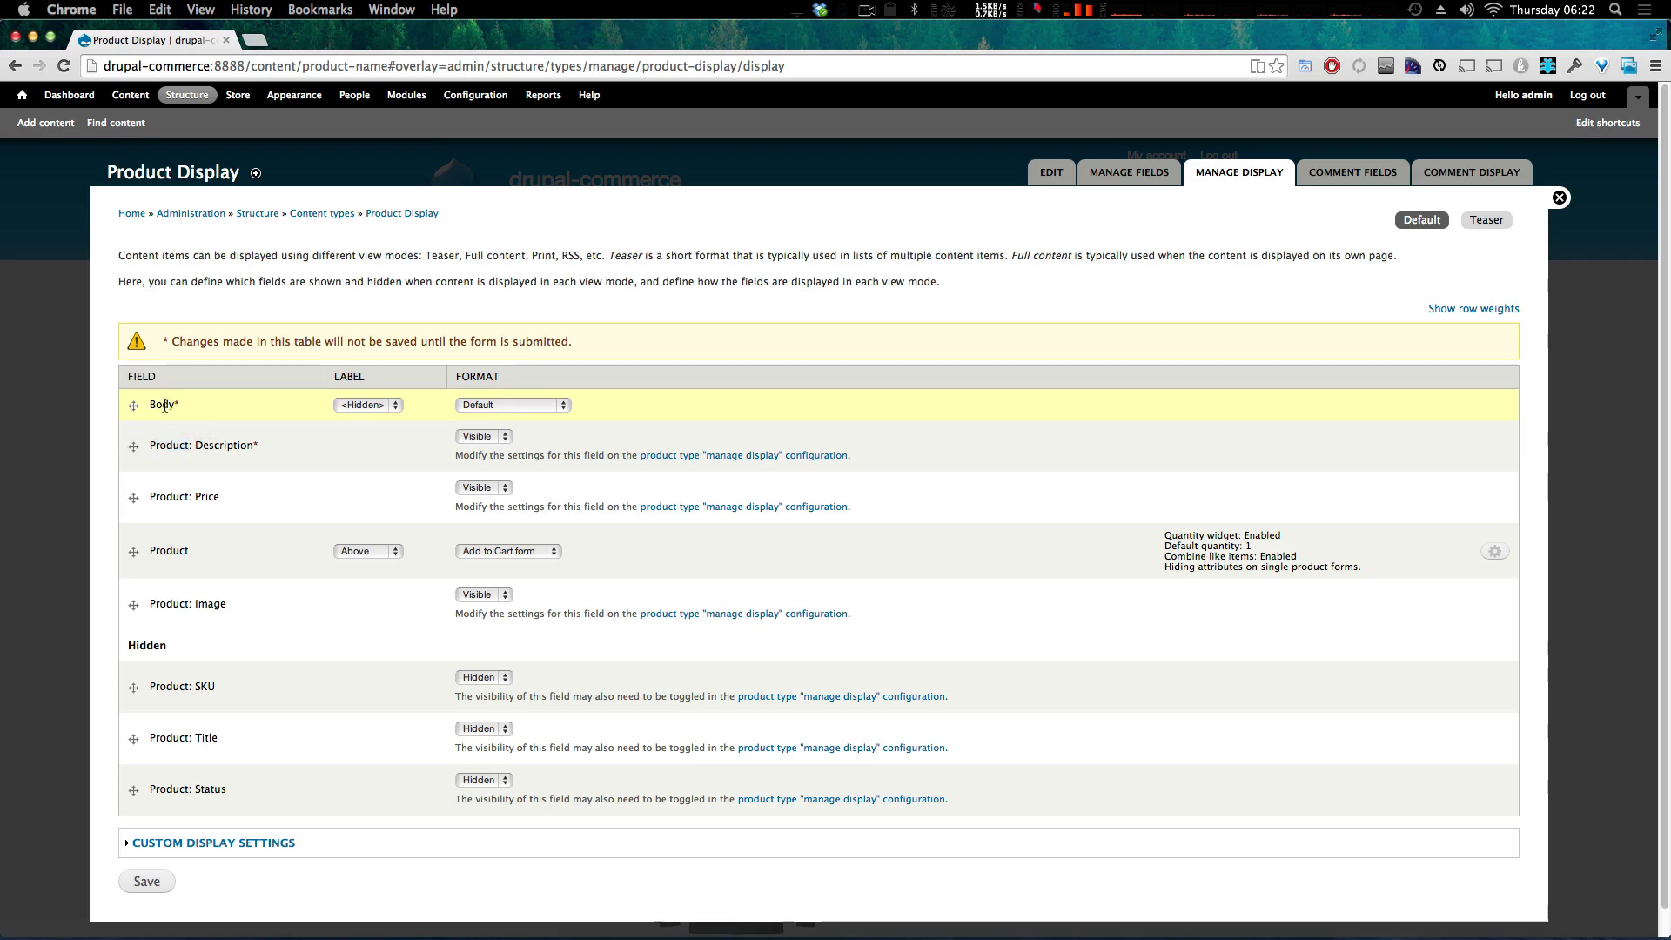
double_click(165, 406)
double_click(223, 445)
double_click(214, 500)
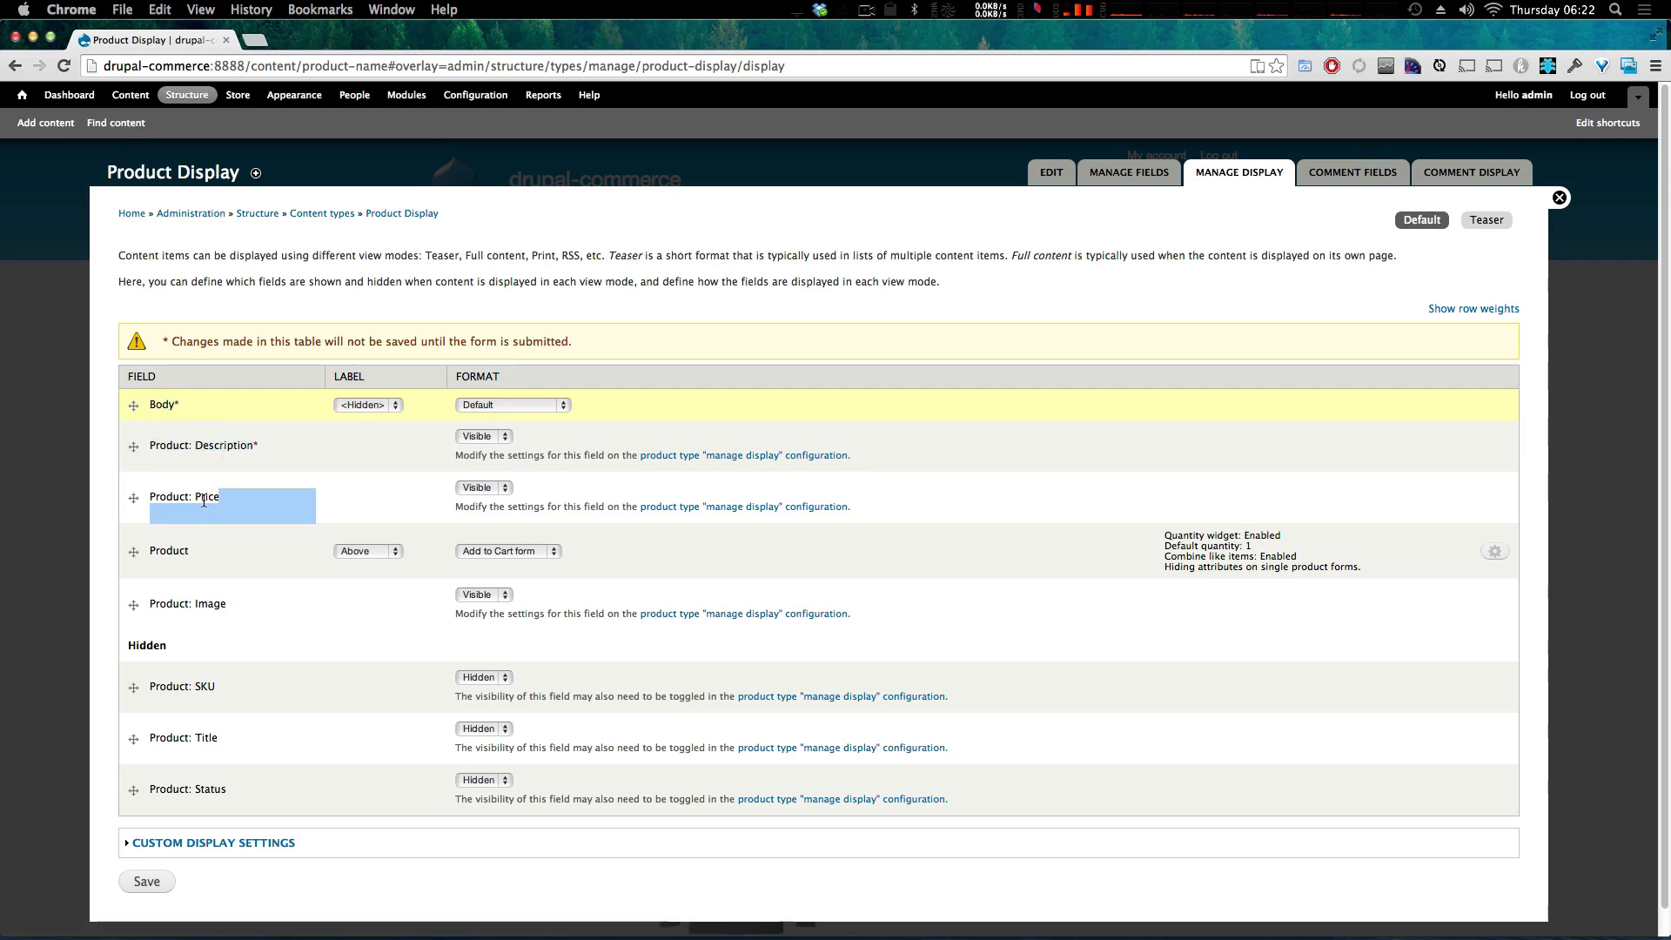
double_click(203, 500)
- Place Product: Image first, above Body, and save the layout
drag(174, 547, 178, 429)
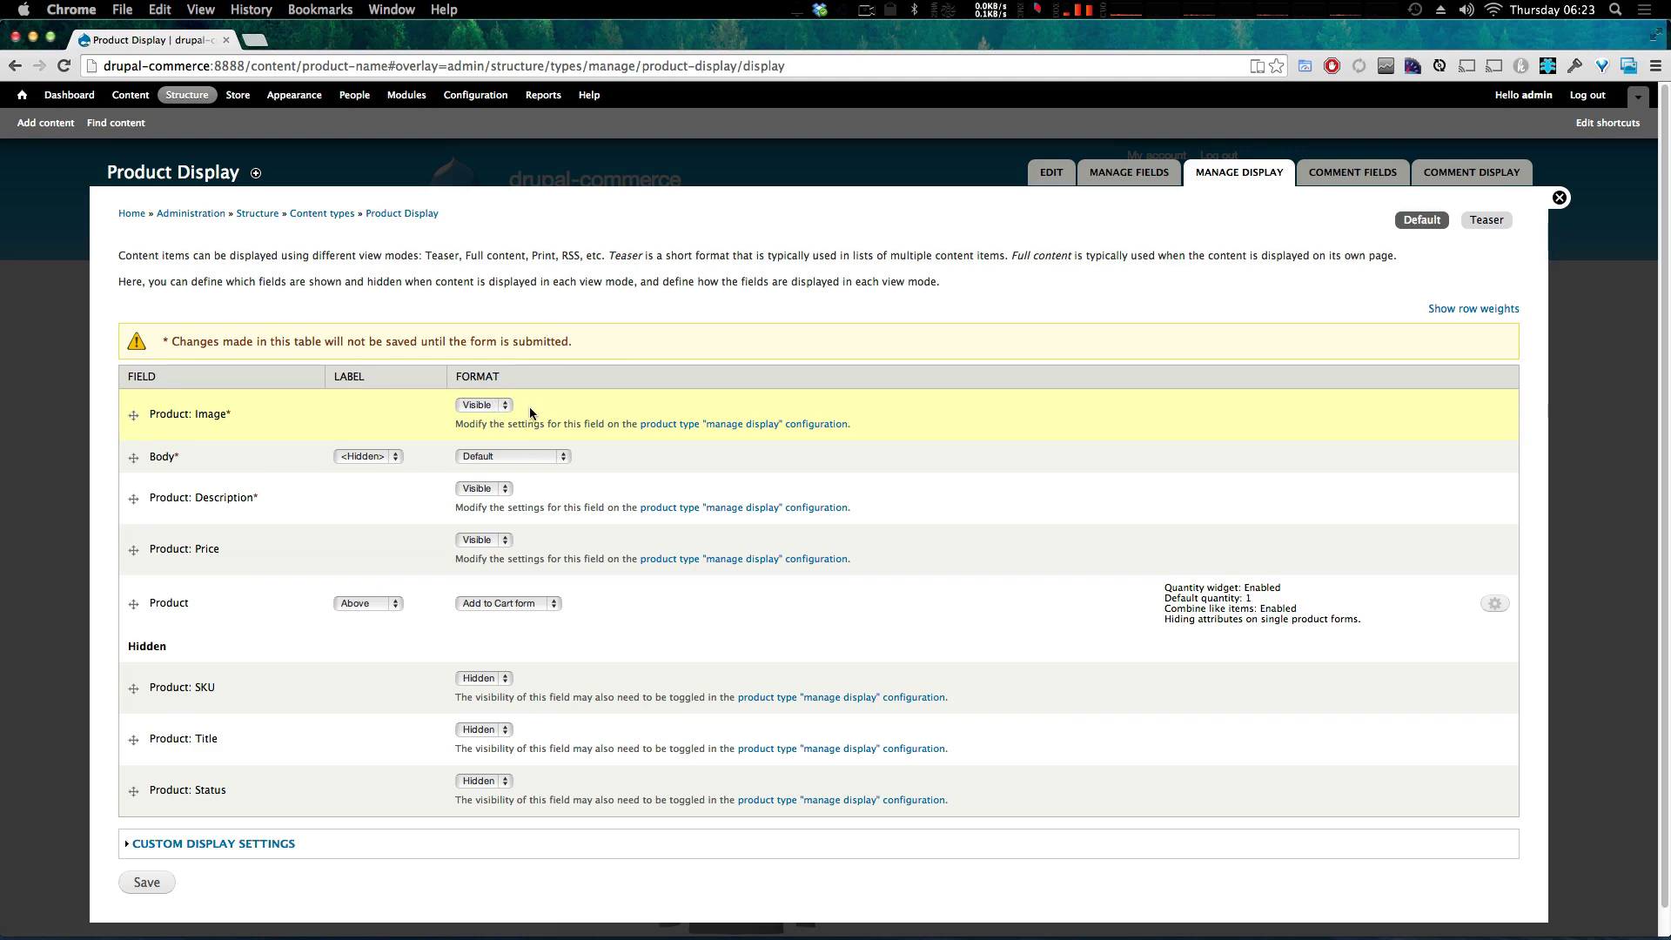
click(501, 408)
click(478, 407)
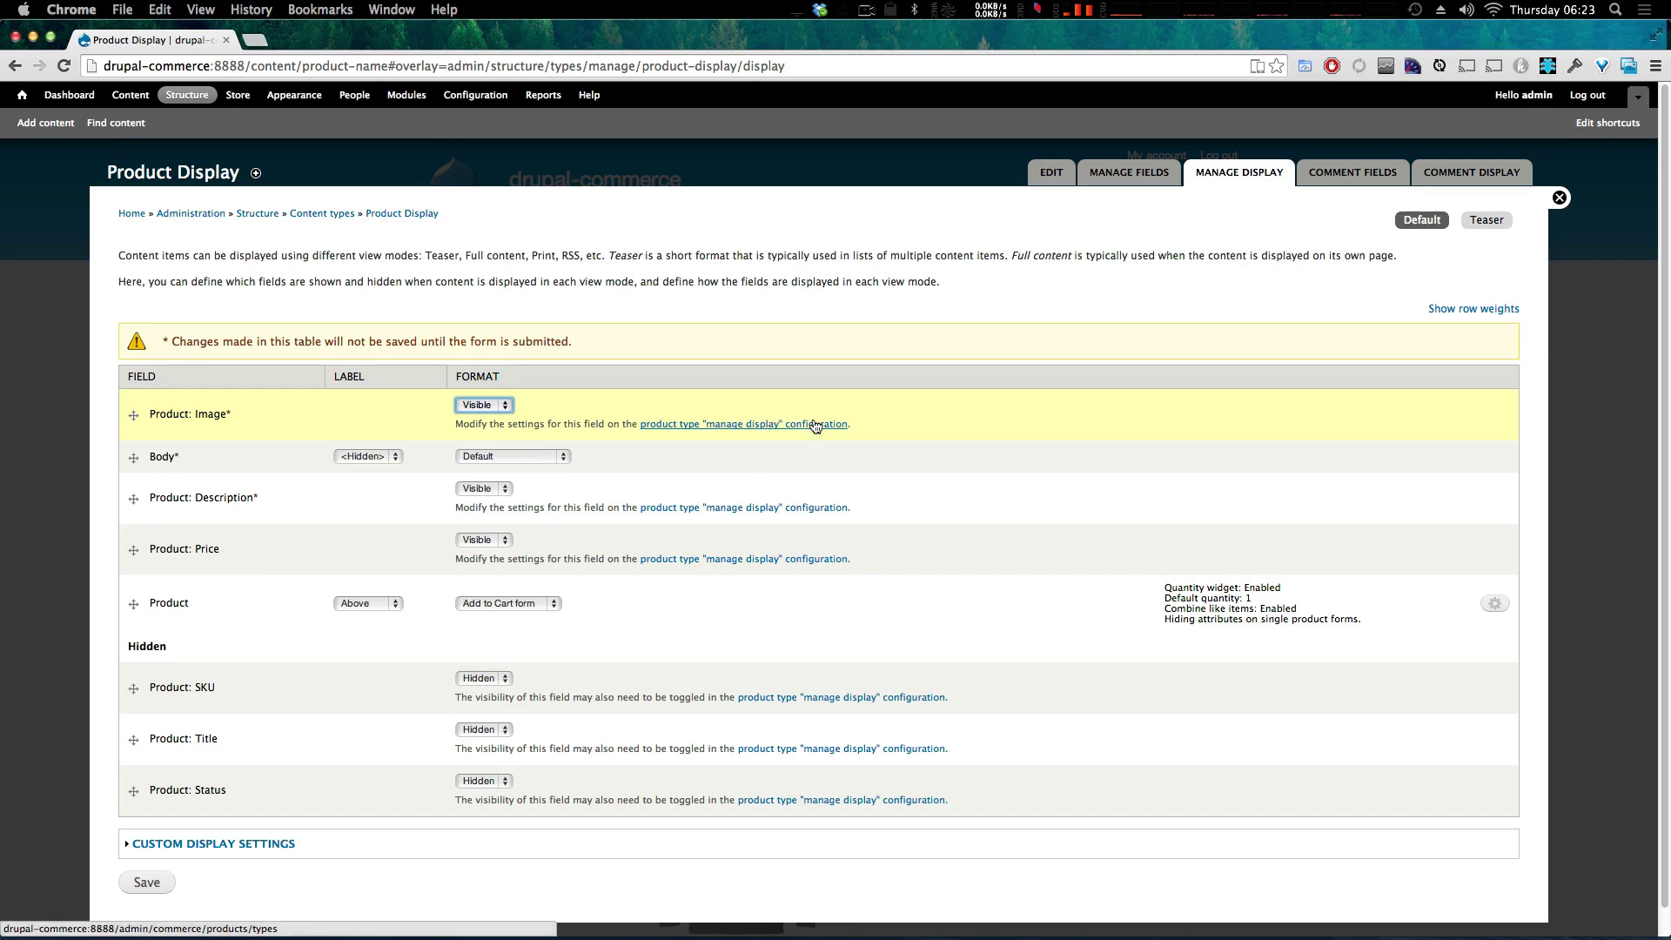
scroll(70, 514, down, 1)
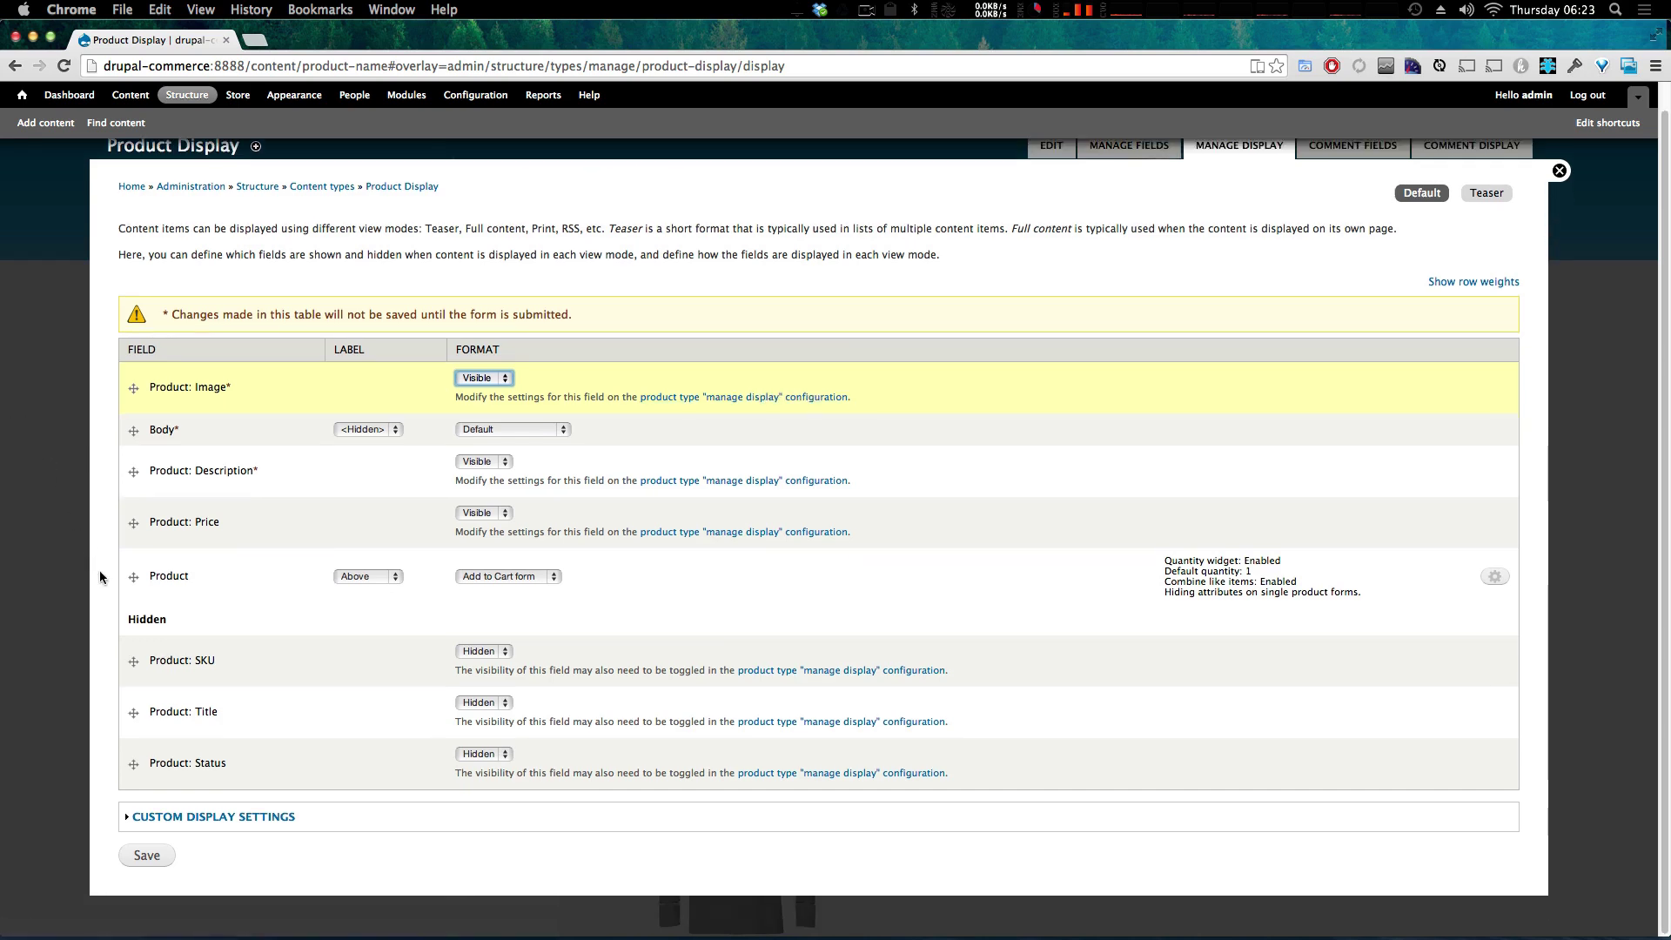
click(145, 853)
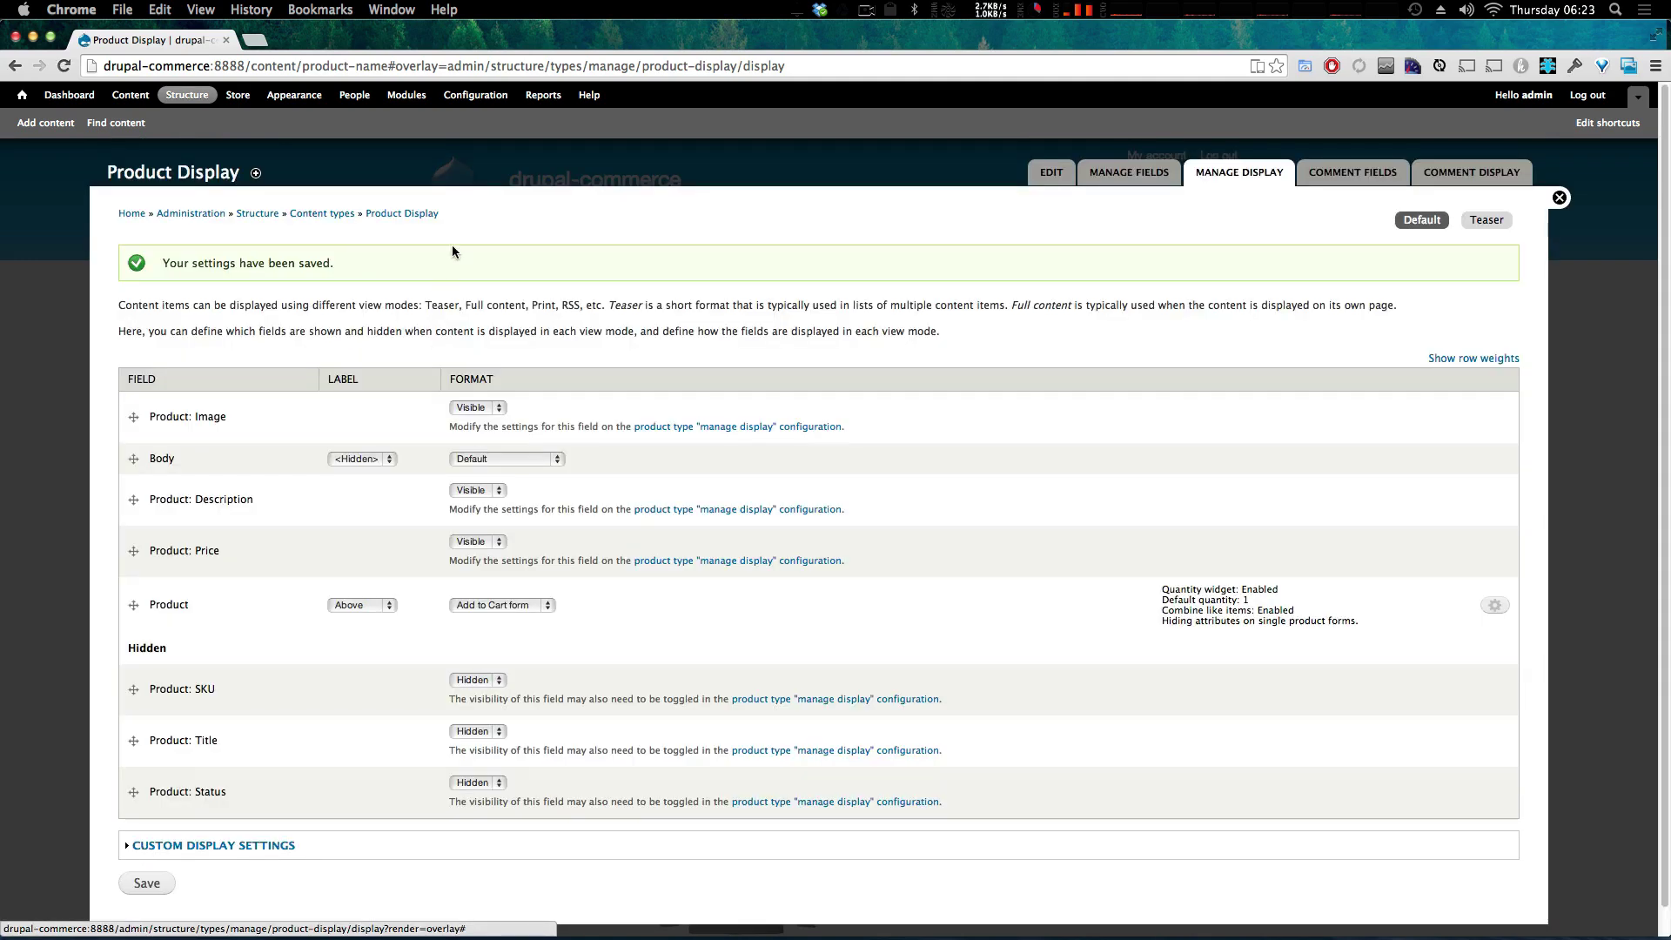
- Go from Store to Products and the Product types list, and reach the Product type's manage display page
click(237, 95)
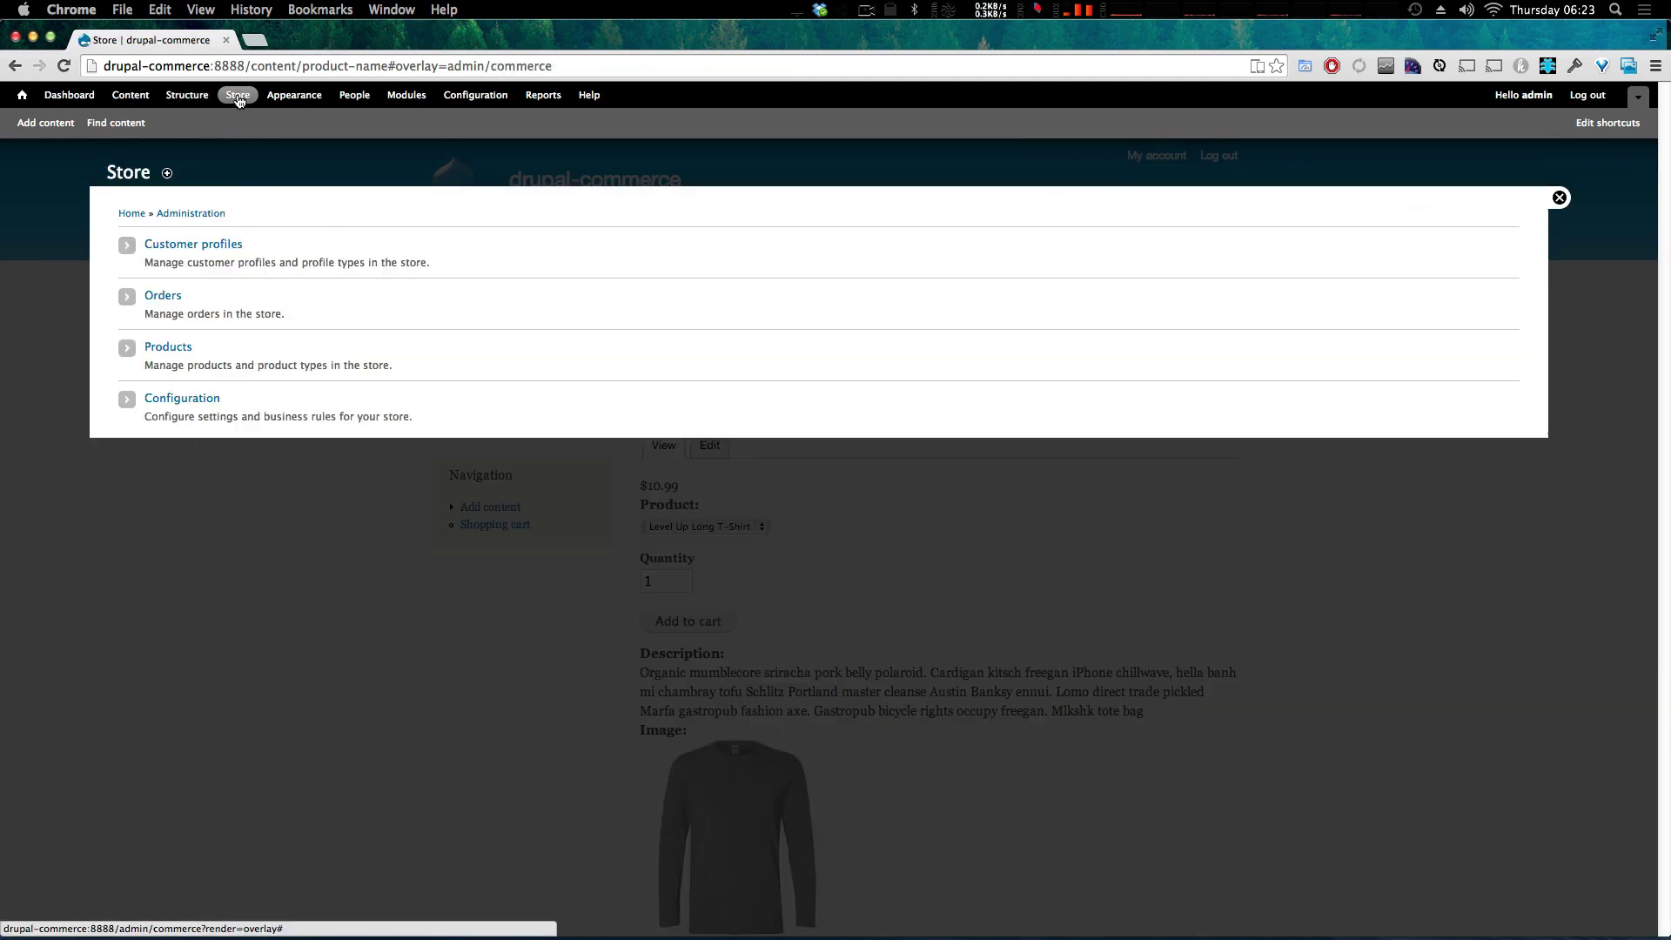
click(174, 346)
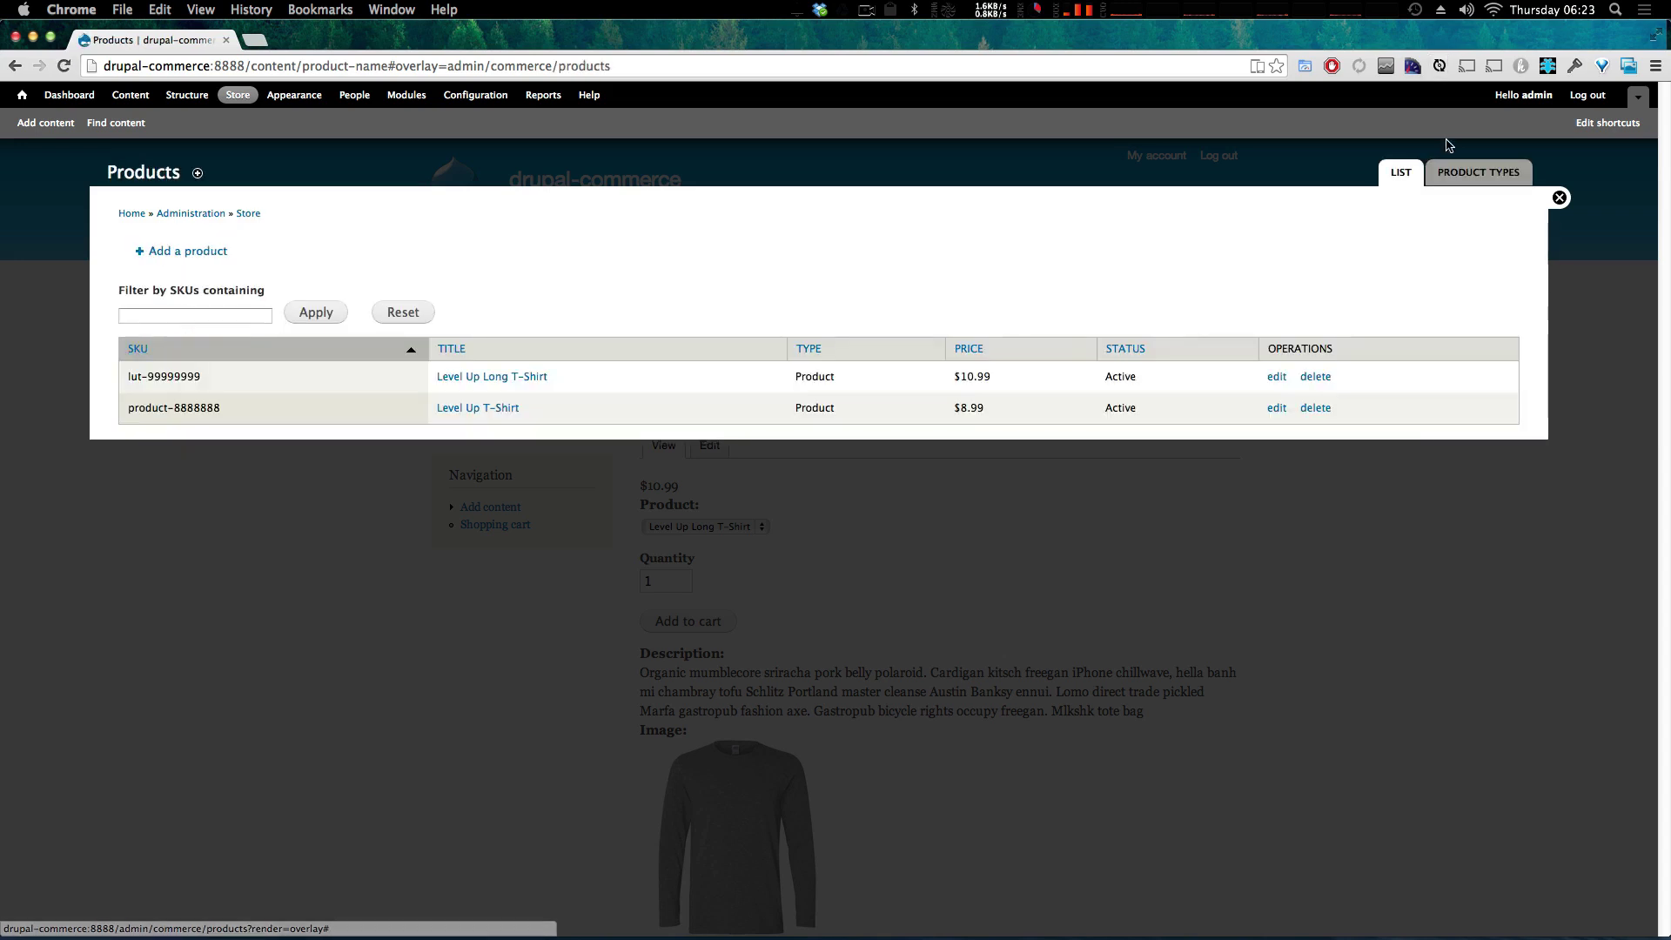
click(1447, 182)
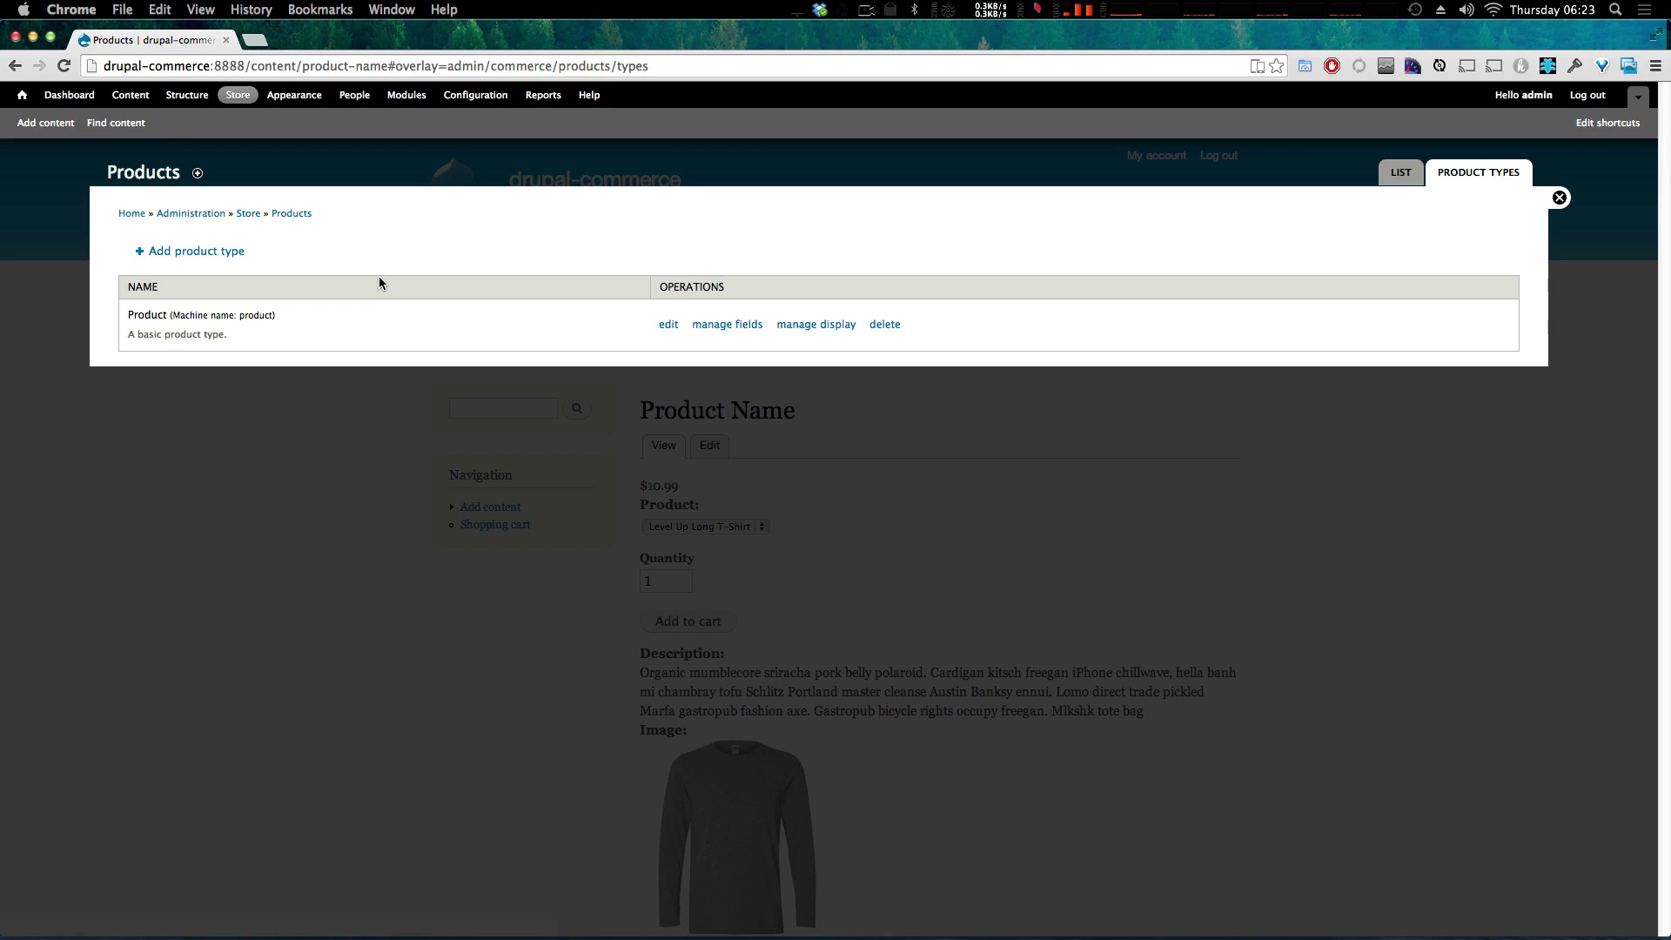
click(797, 325)
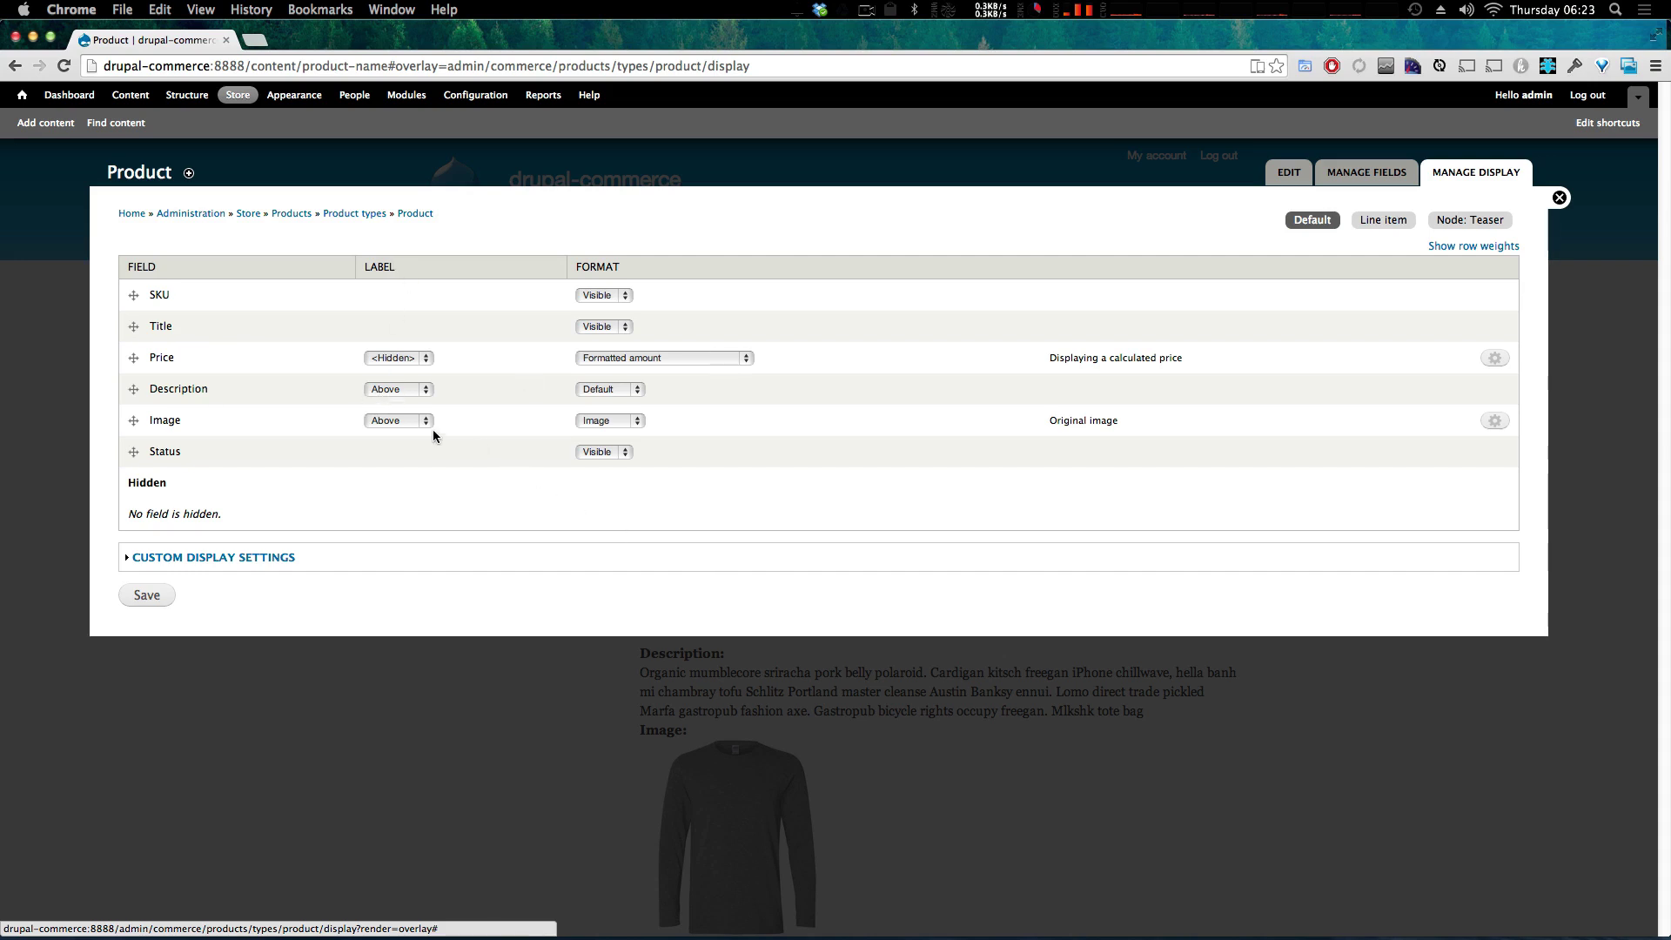
- Hide the Image field's label and set its image style to Large (480x480)
click(418, 423)
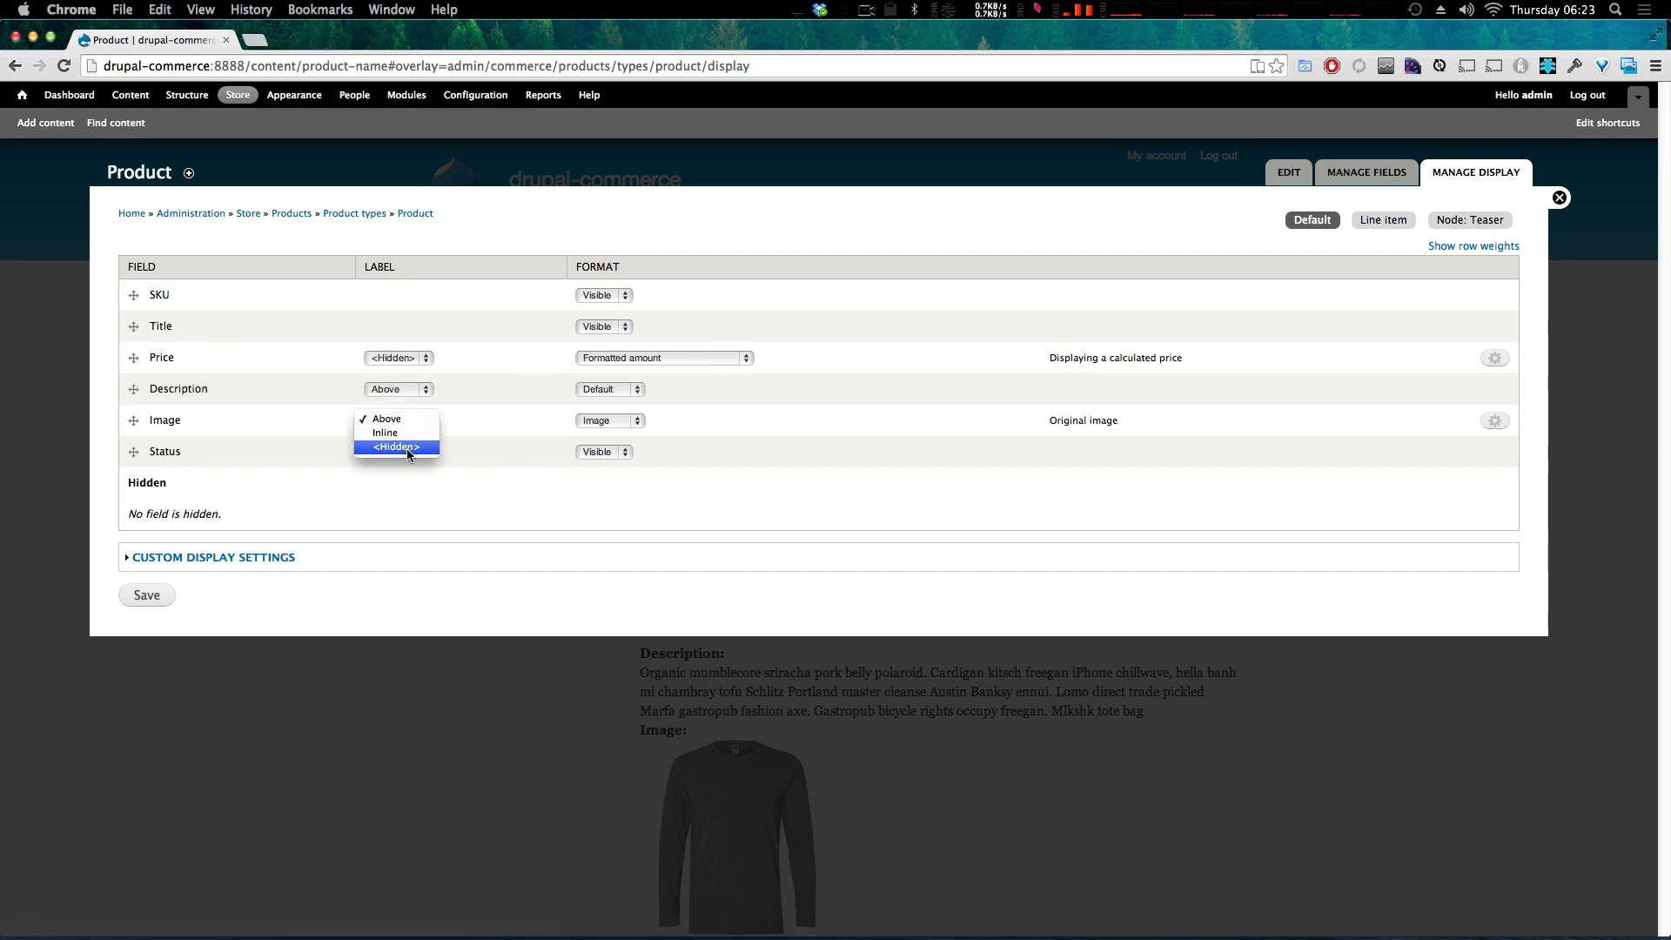
click(407, 448)
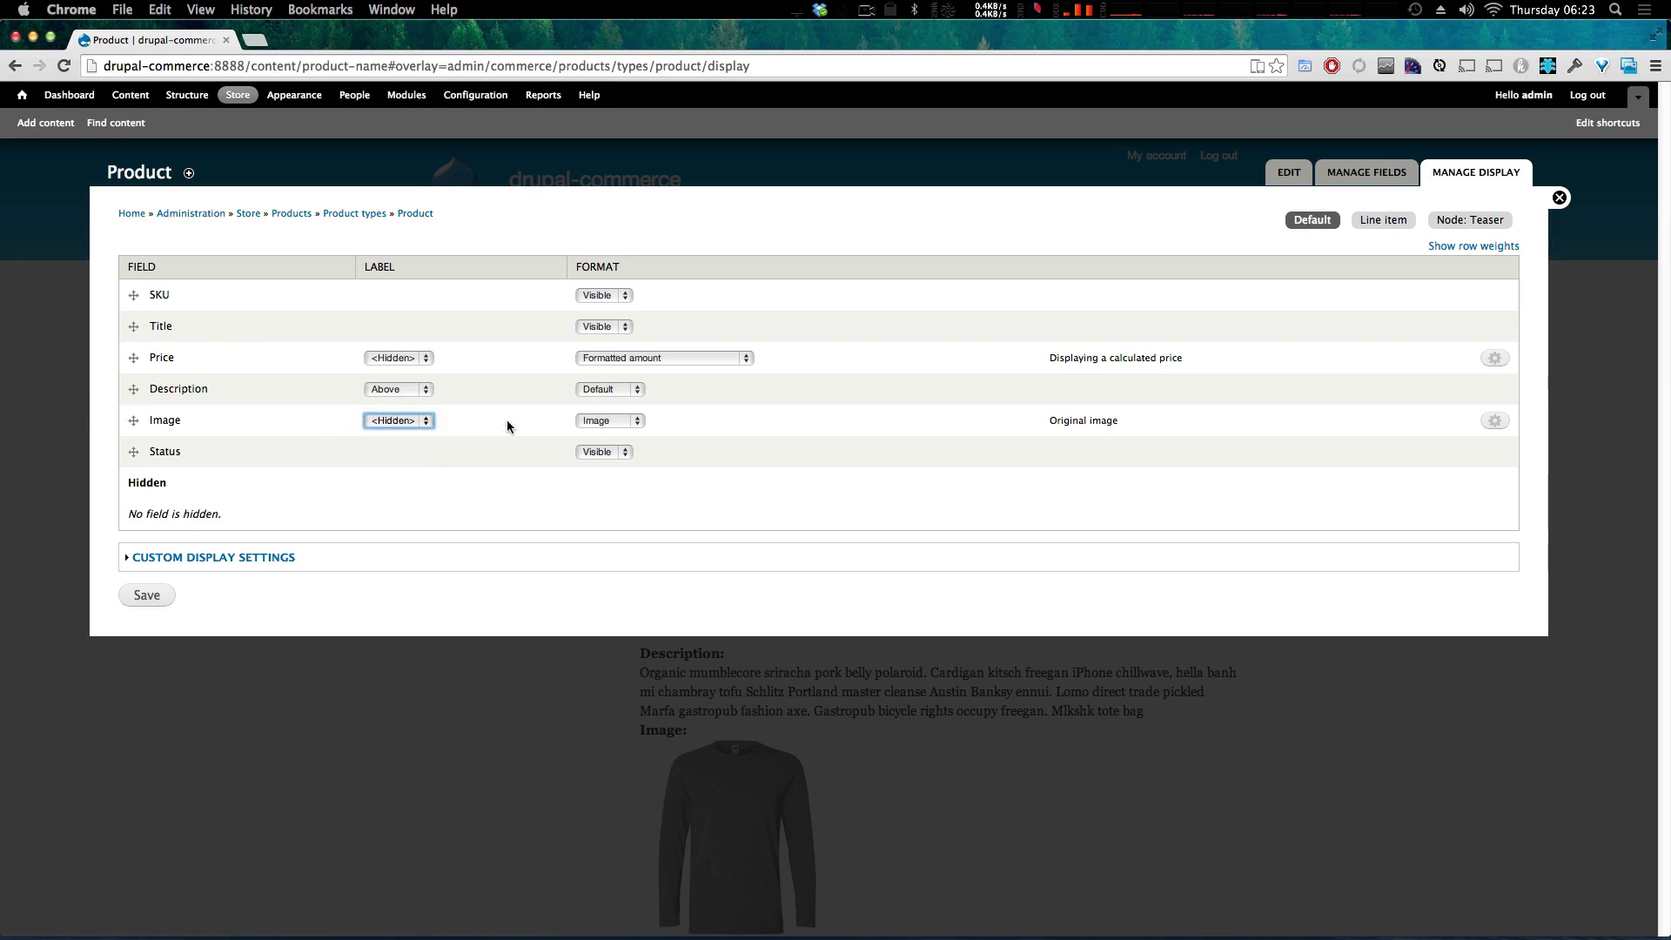
click(595, 422)
click(630, 418)
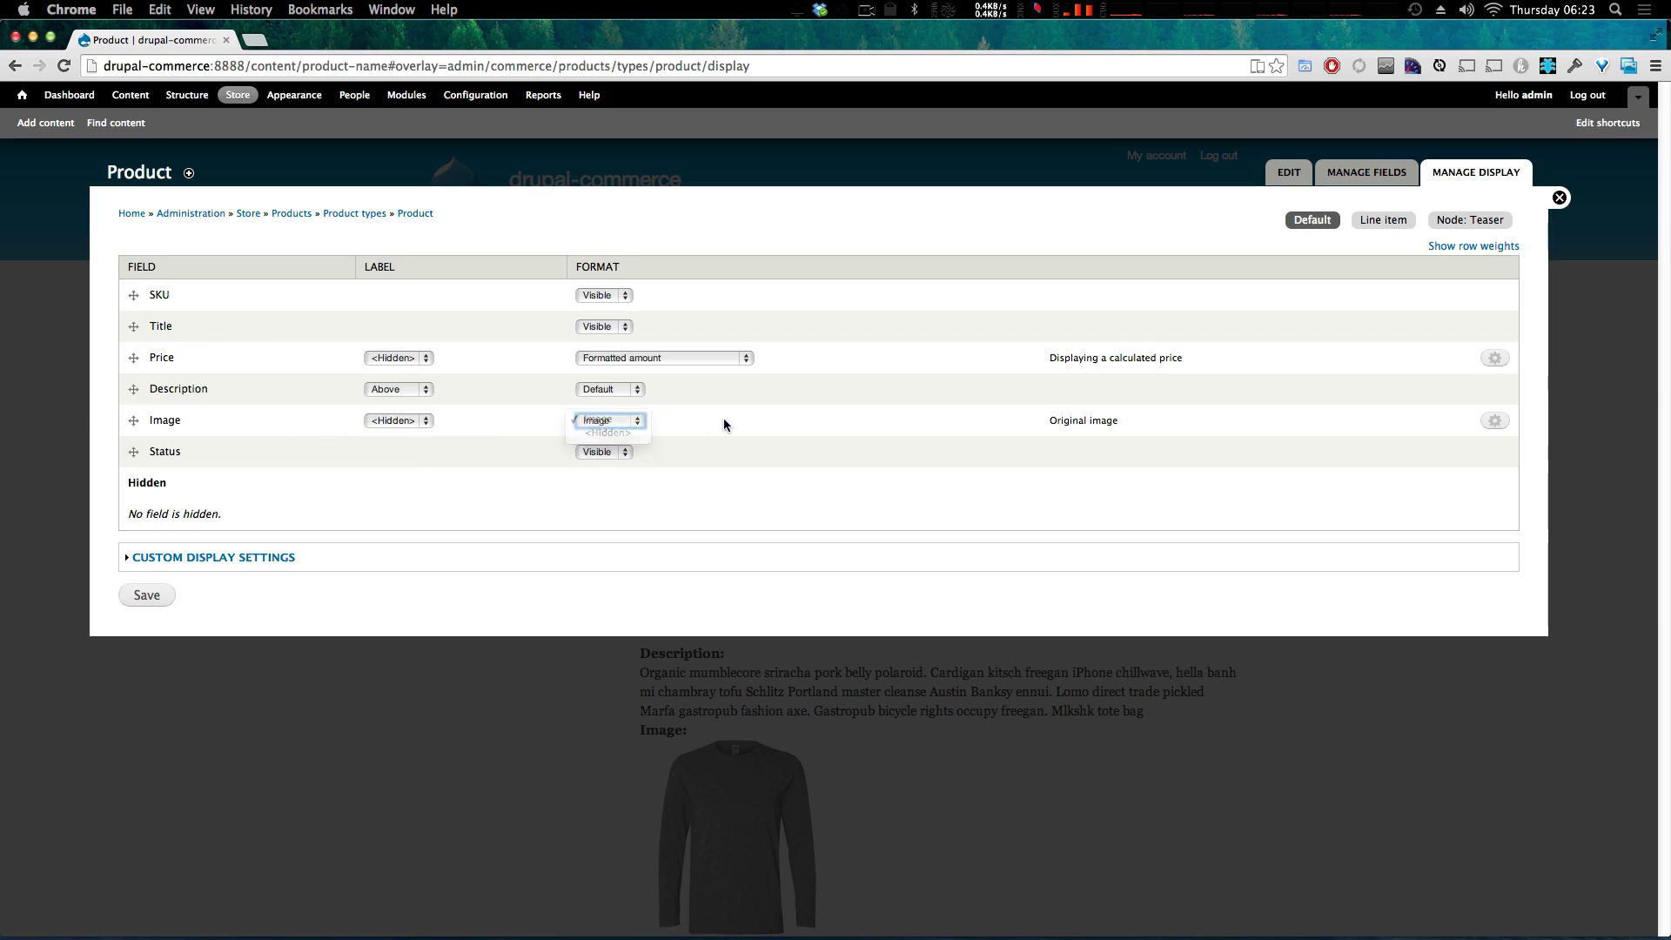
click(1495, 423)
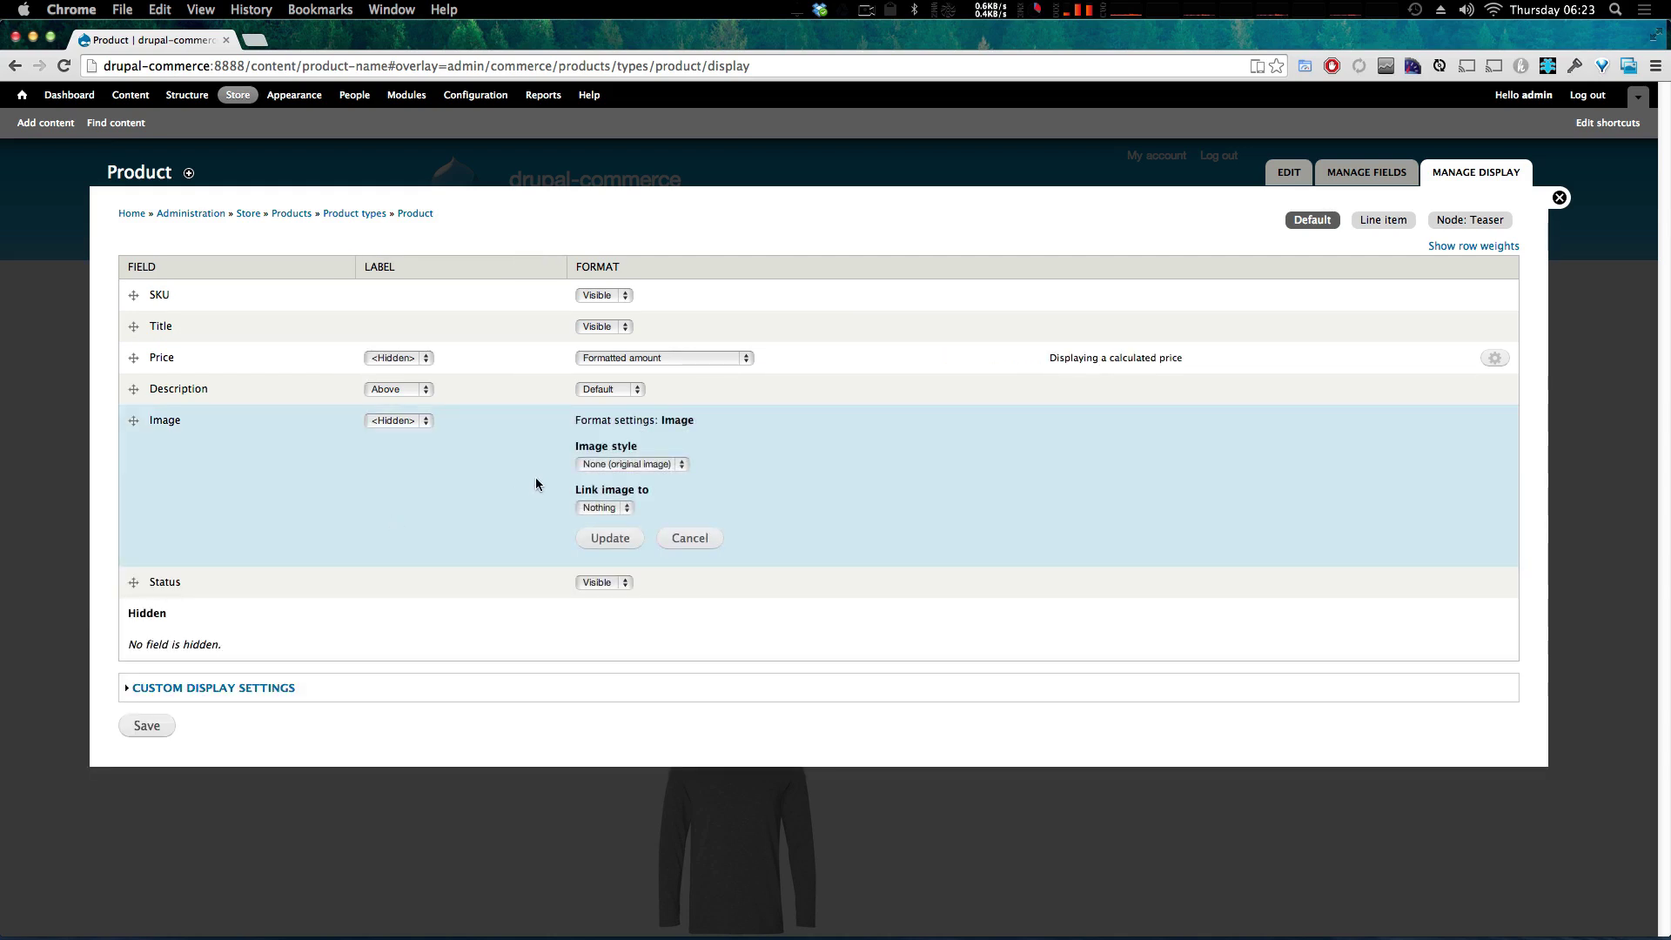
click(585, 466)
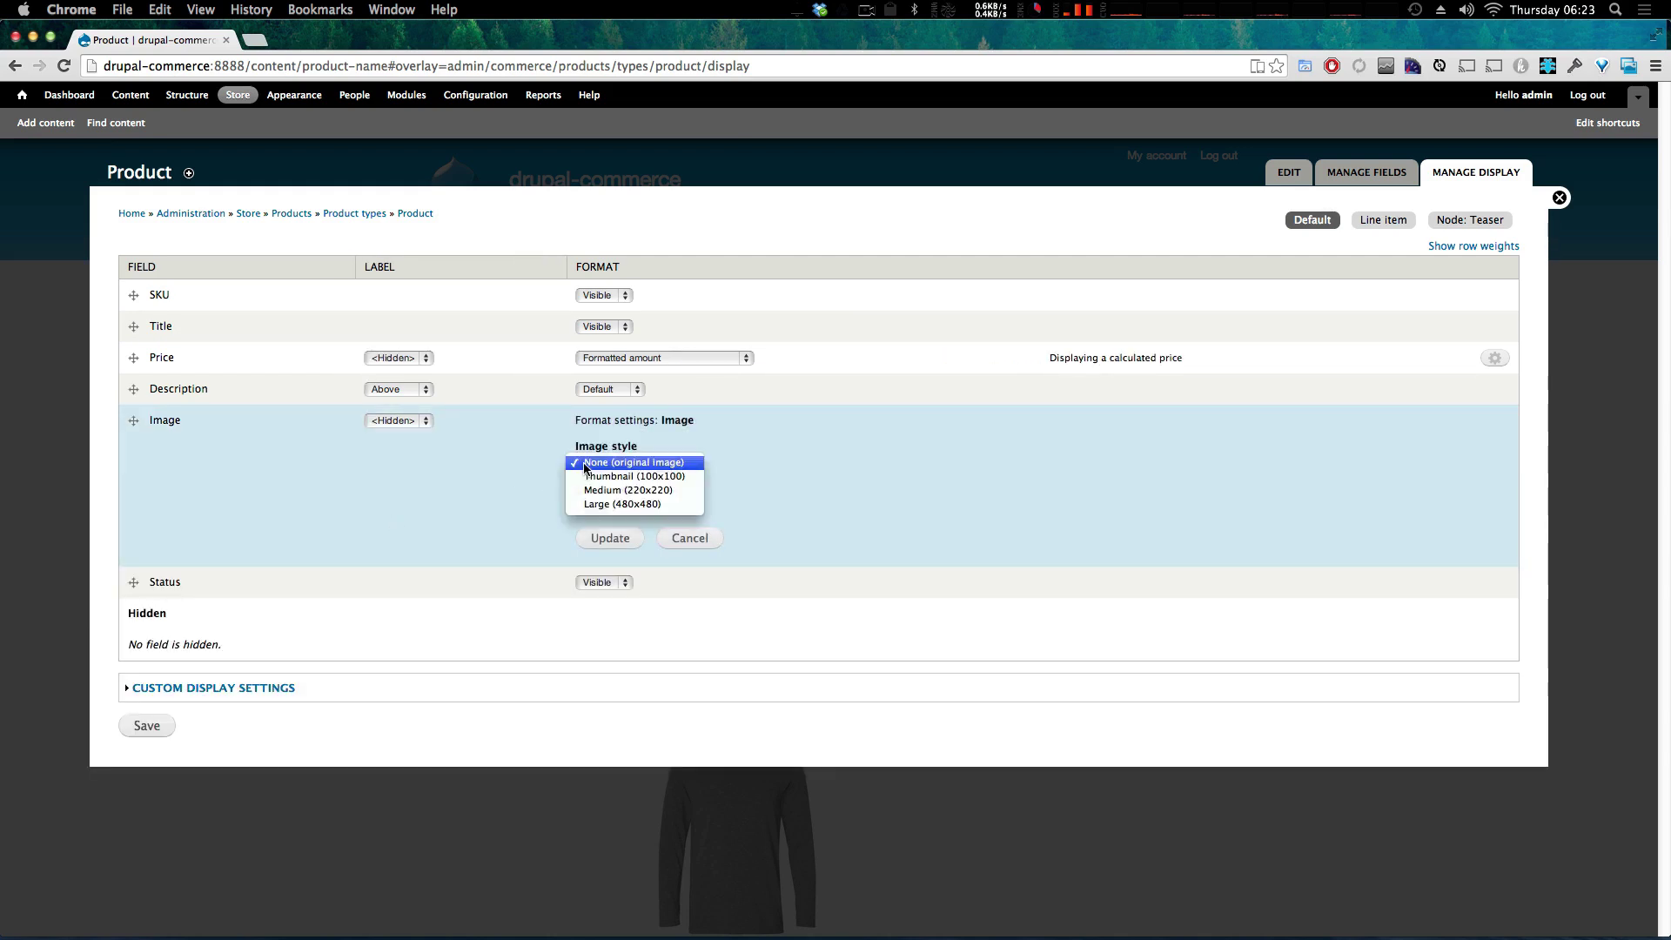
click(652, 504)
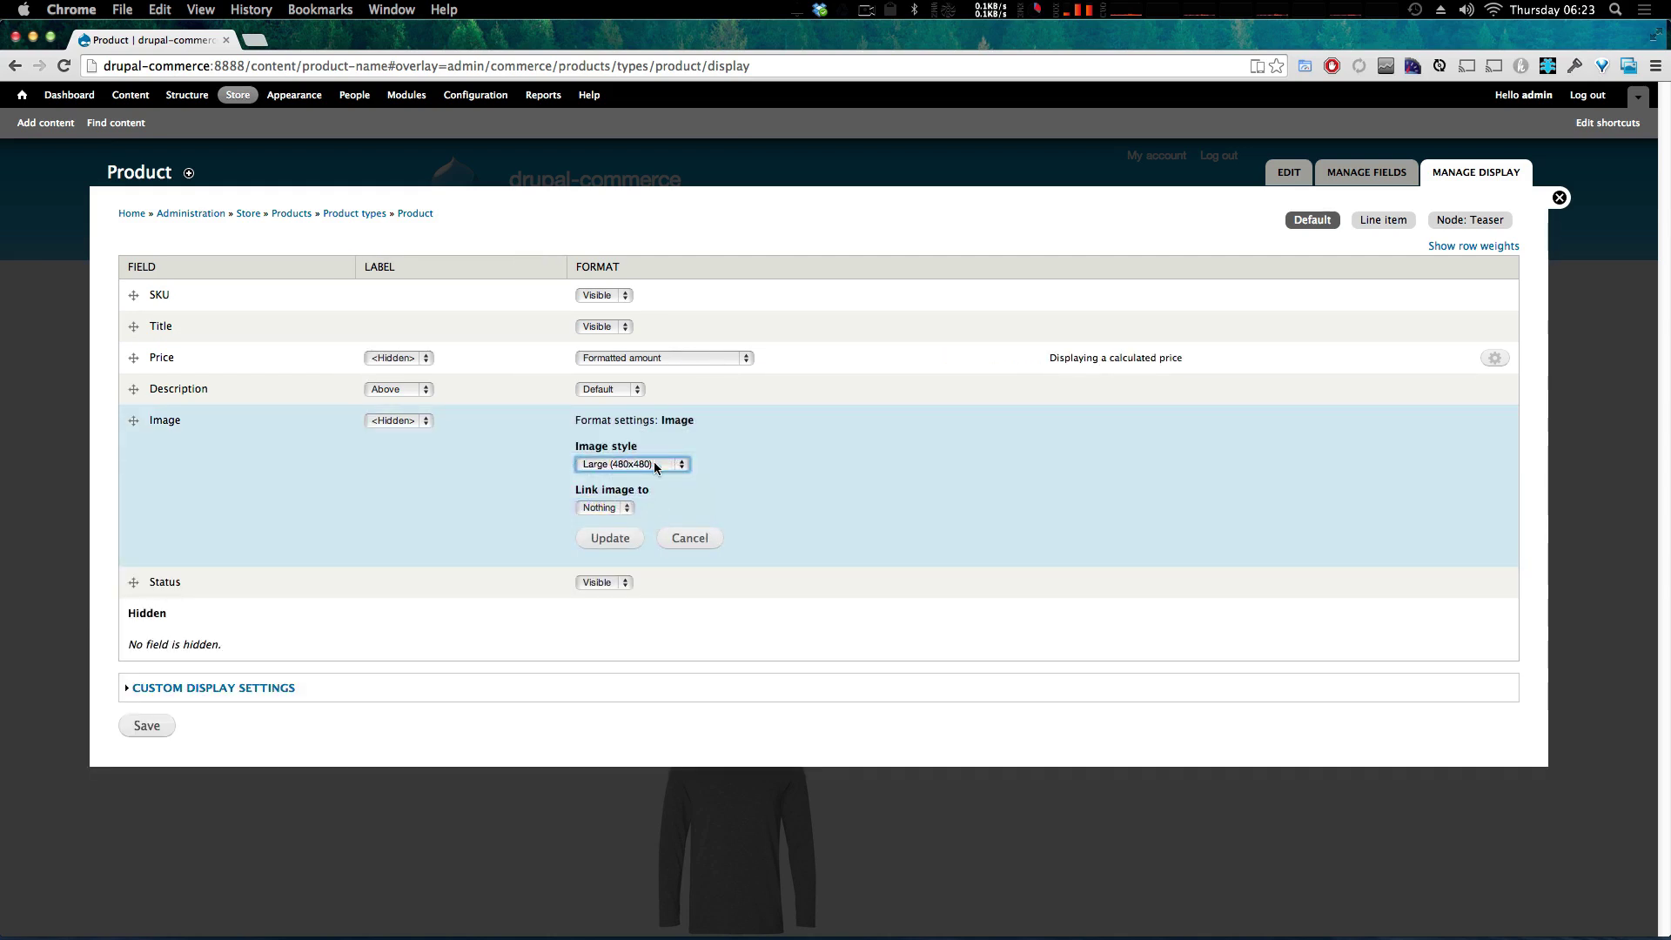
click(610, 538)
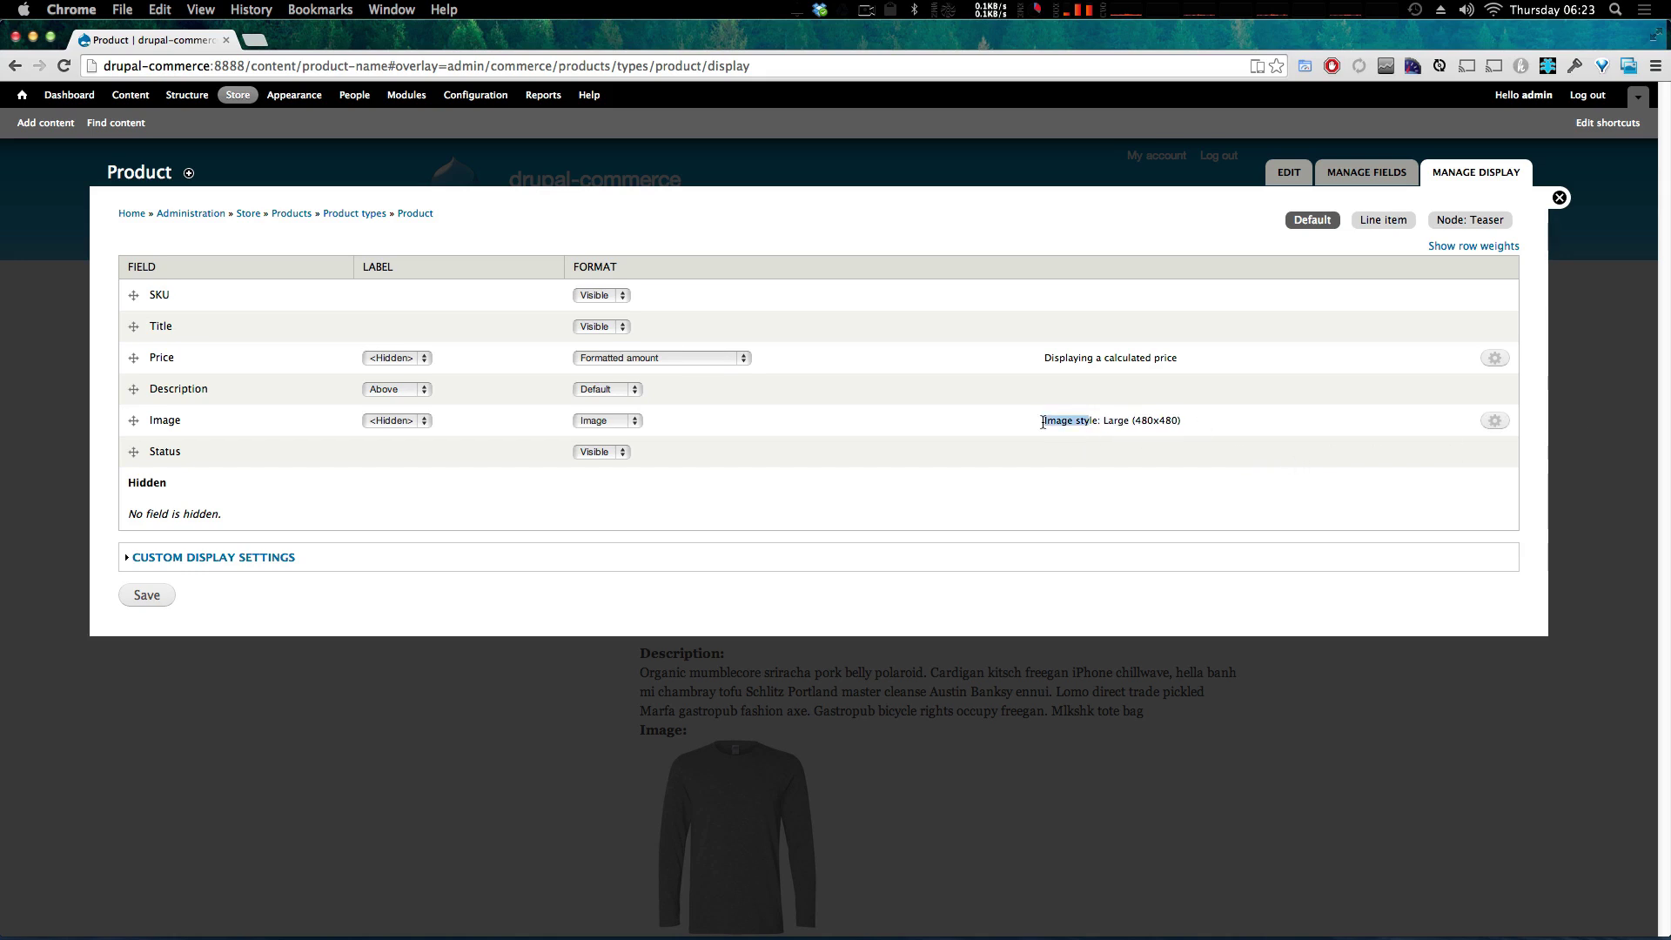
- Adjust the Description label options, save the display settings, and go to Manage fields
triple_click(1166, 425)
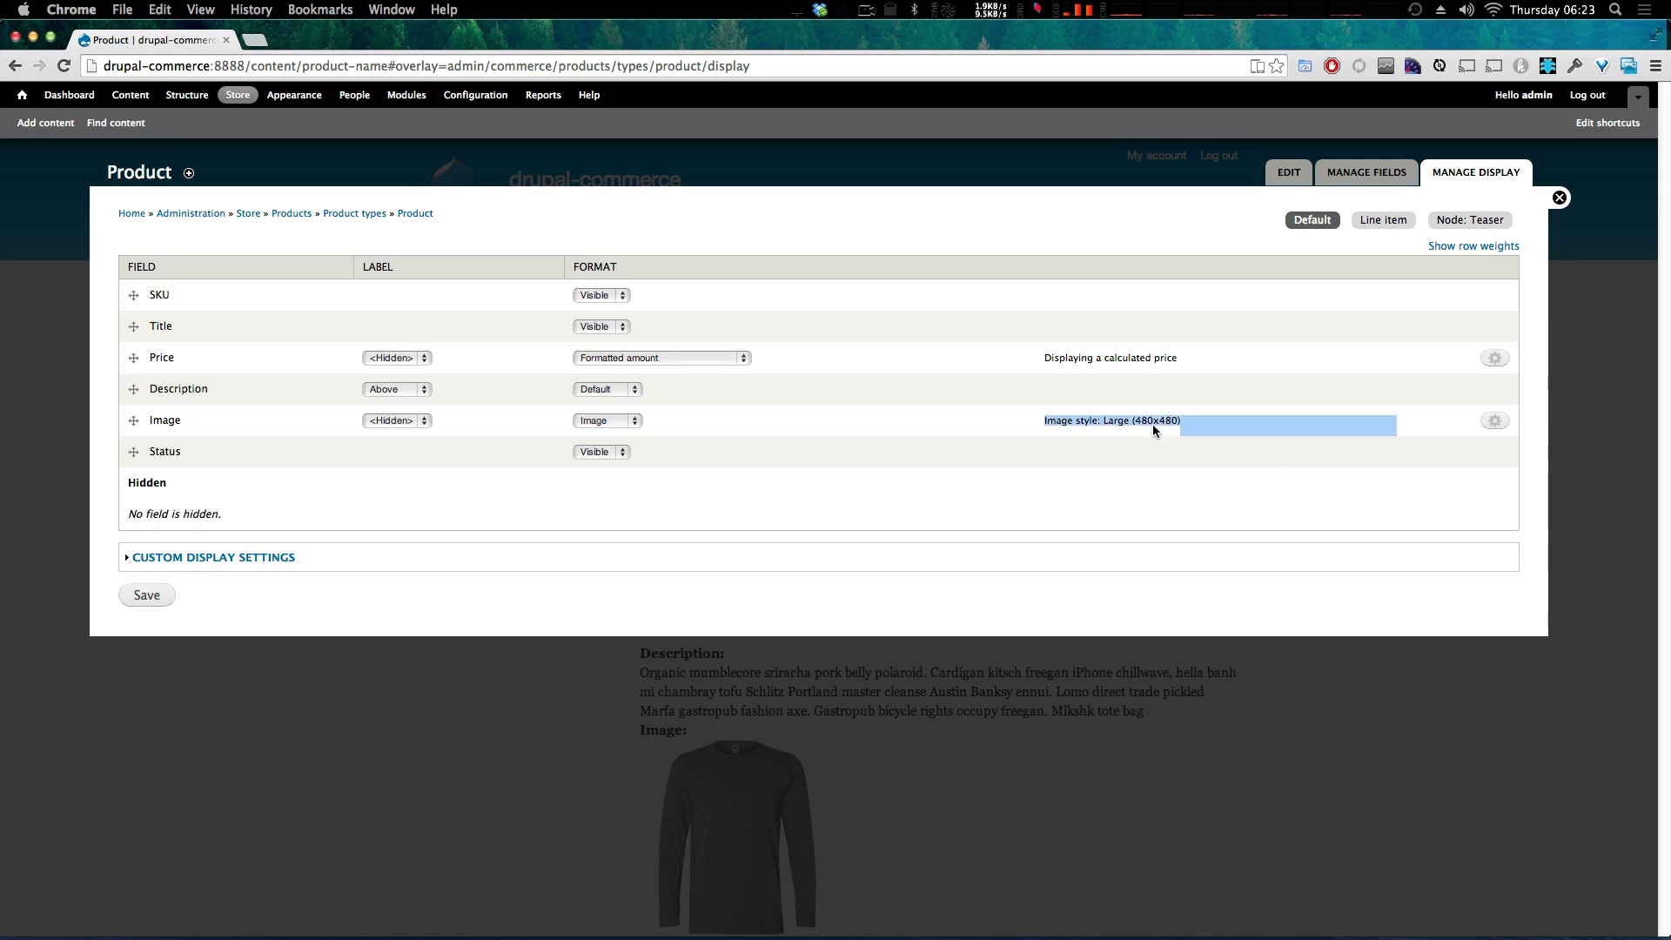
click(1137, 420)
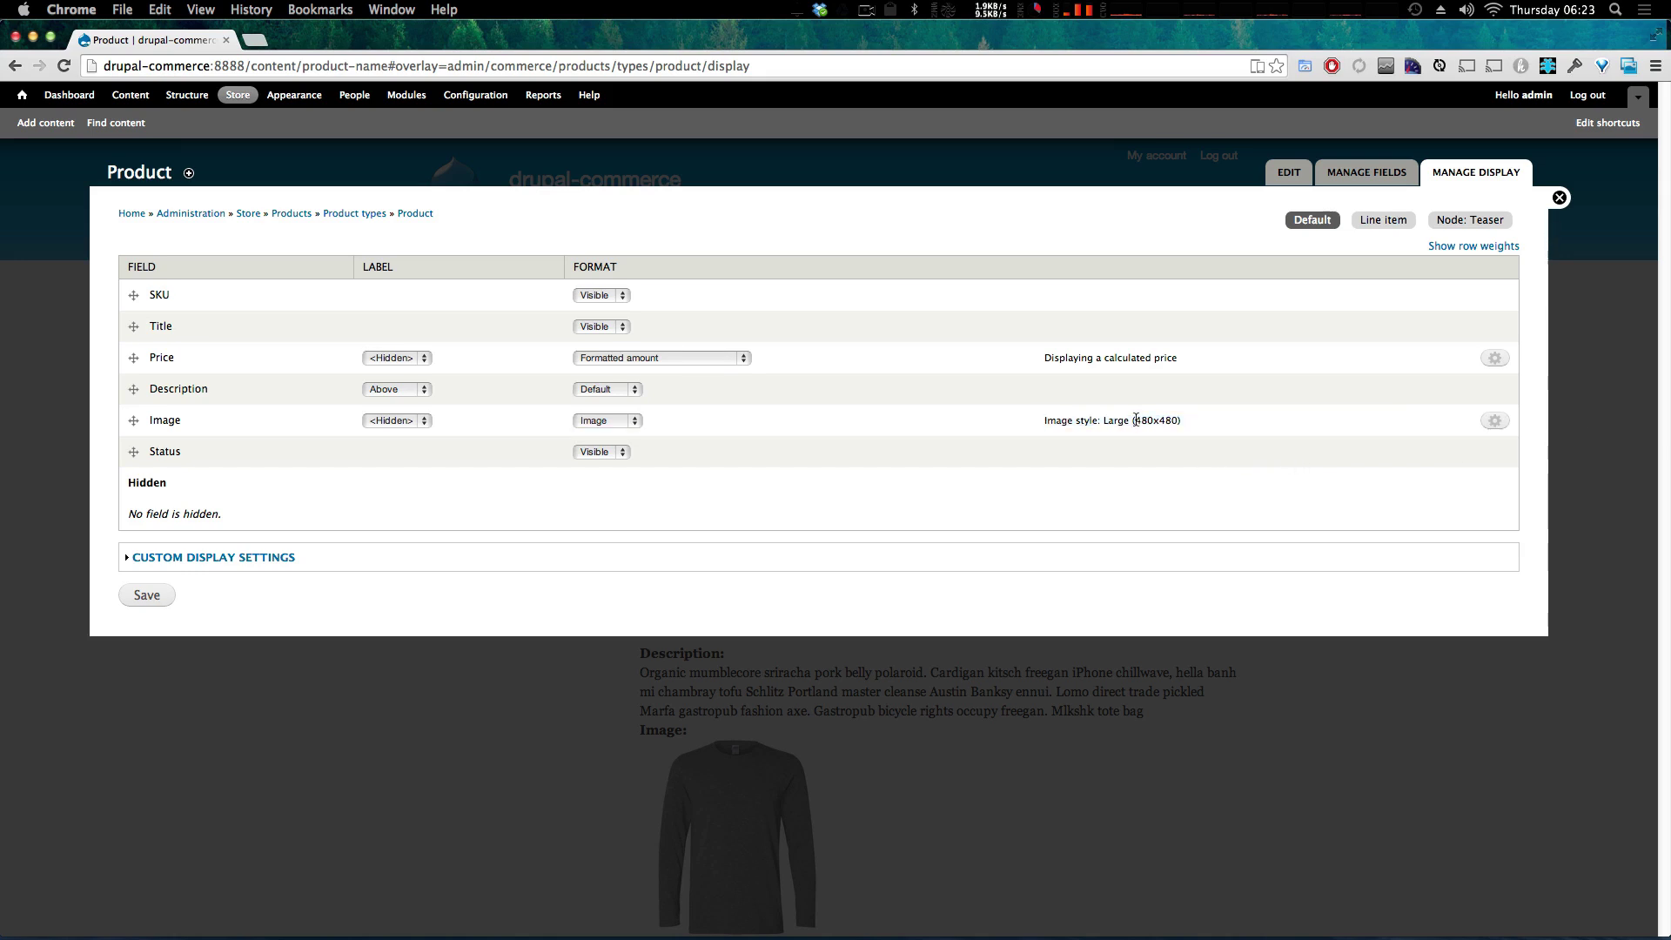
click(416, 397)
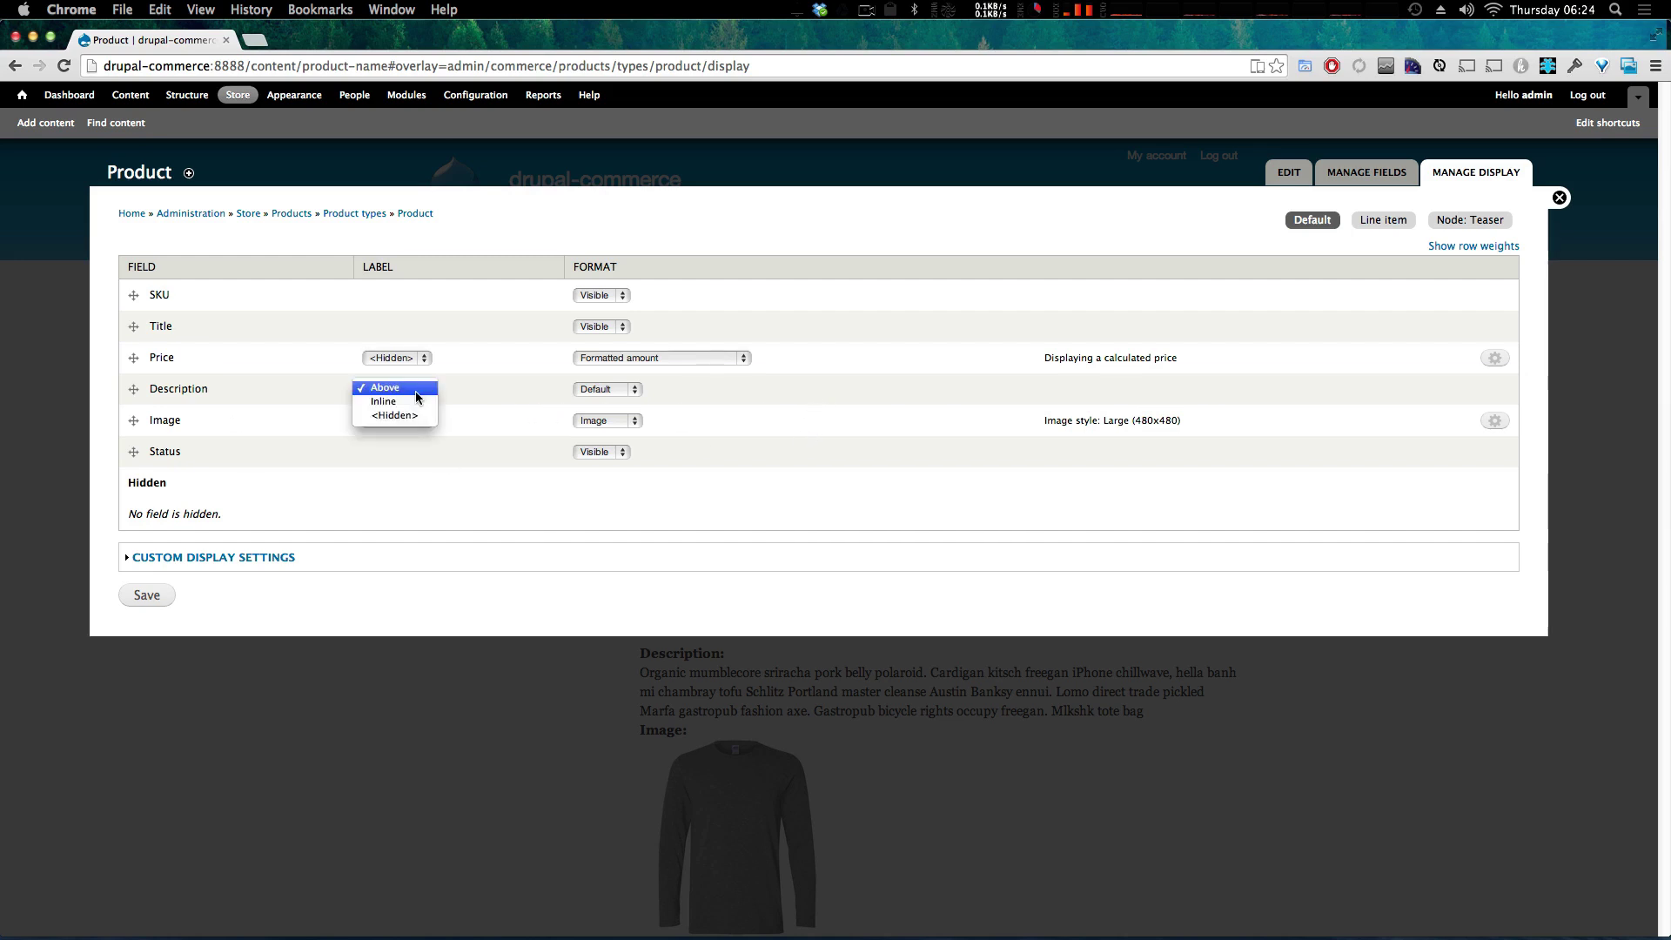
click(470, 383)
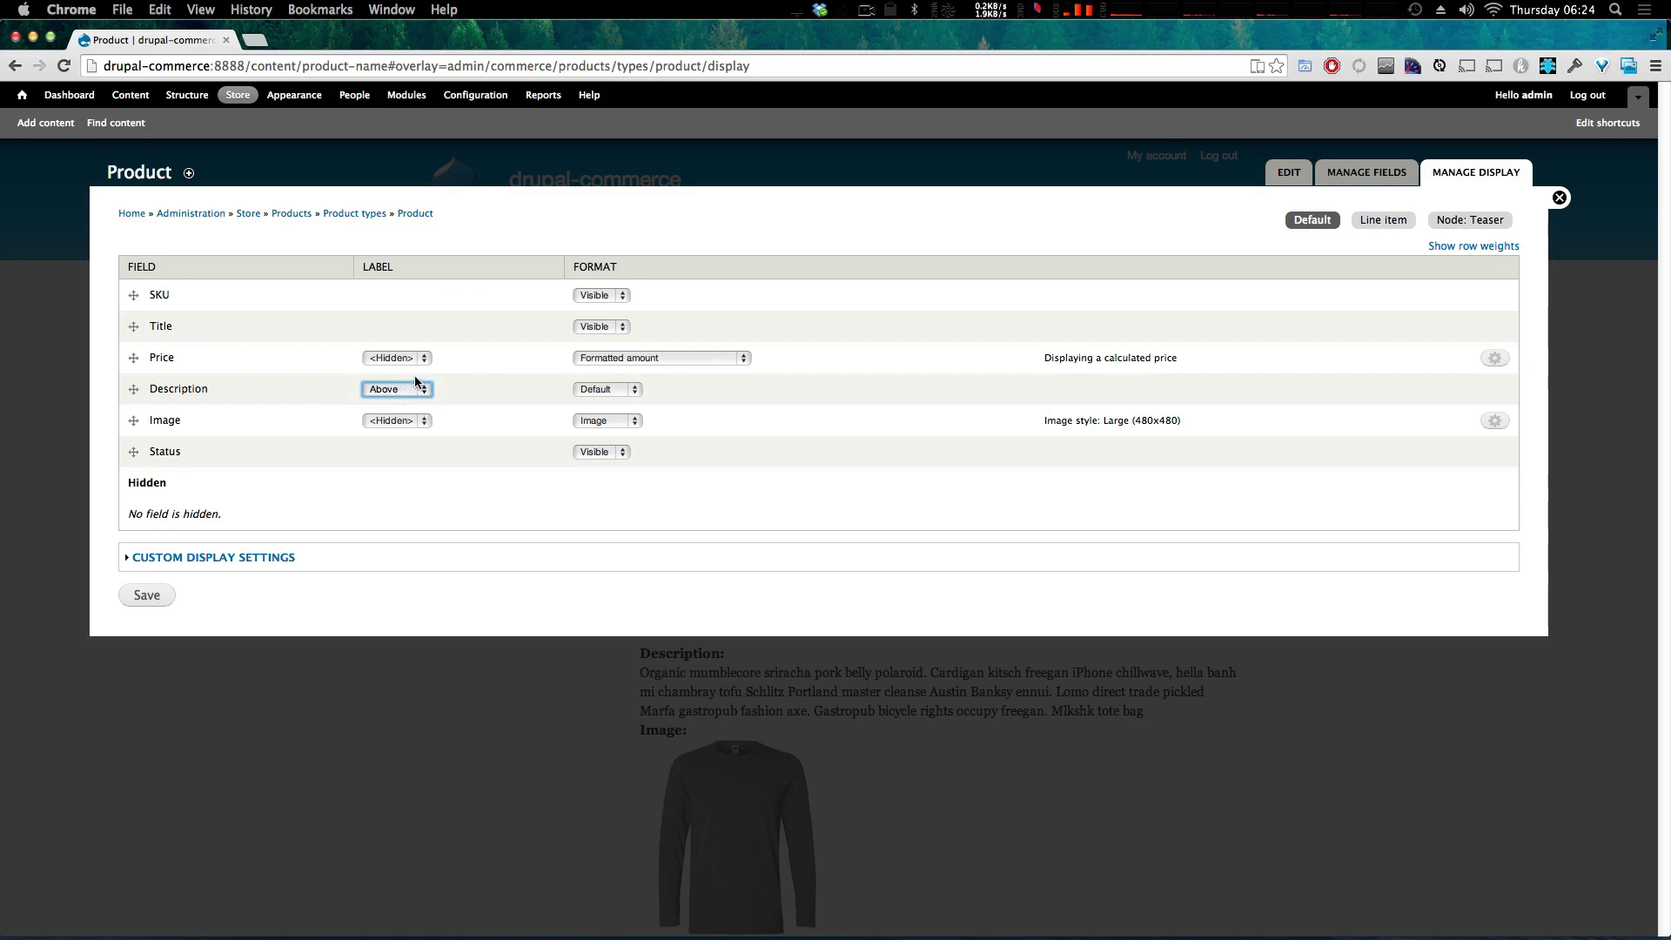
click(549, 400)
click(628, 389)
click(675, 391)
click(597, 390)
click(709, 385)
click(146, 594)
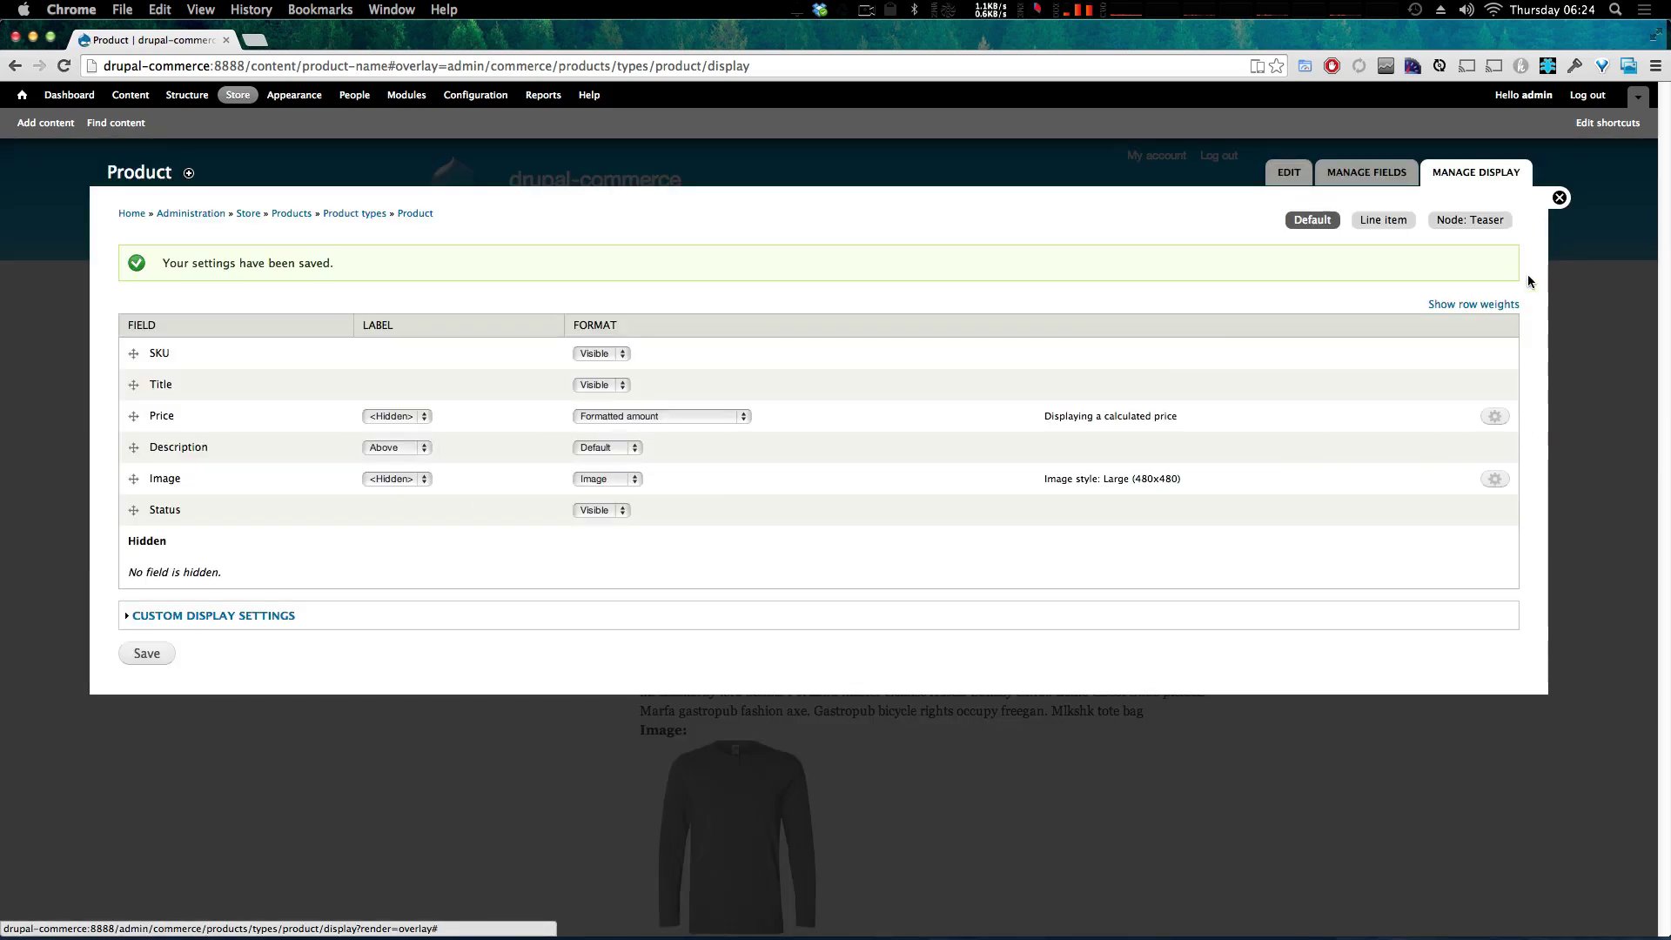
click(1374, 172)
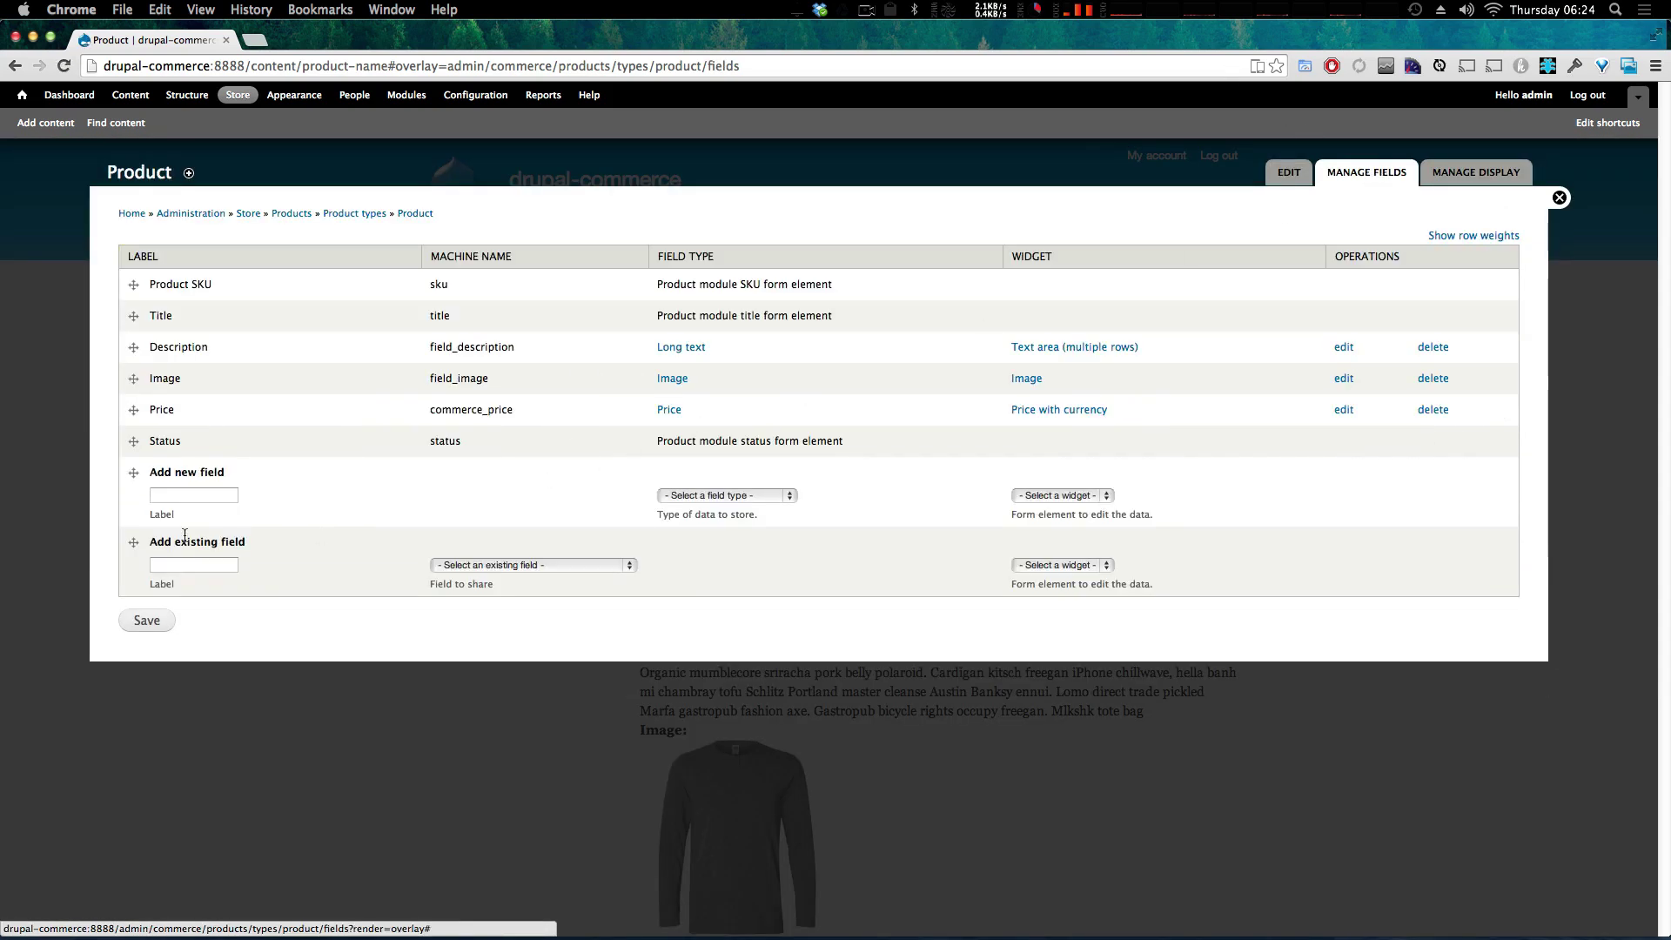
- Edit the Description field, prefix its label with 'Product ', and save the settings
drag(265, 350, 992, 342)
click(1343, 347)
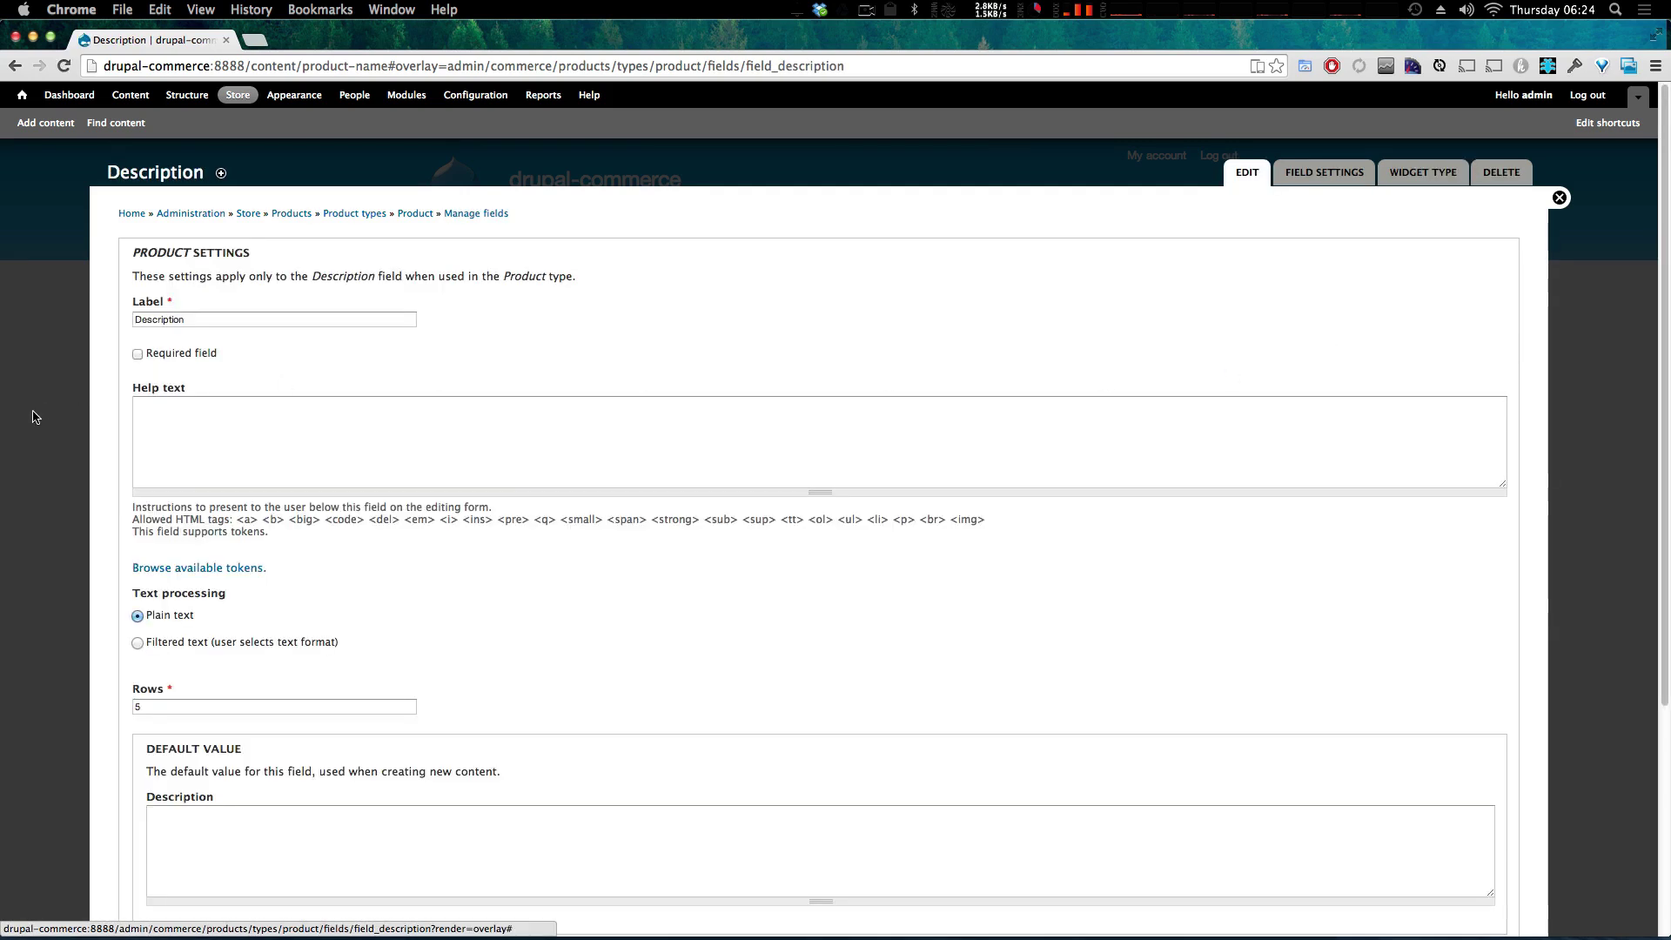
click(224, 320)
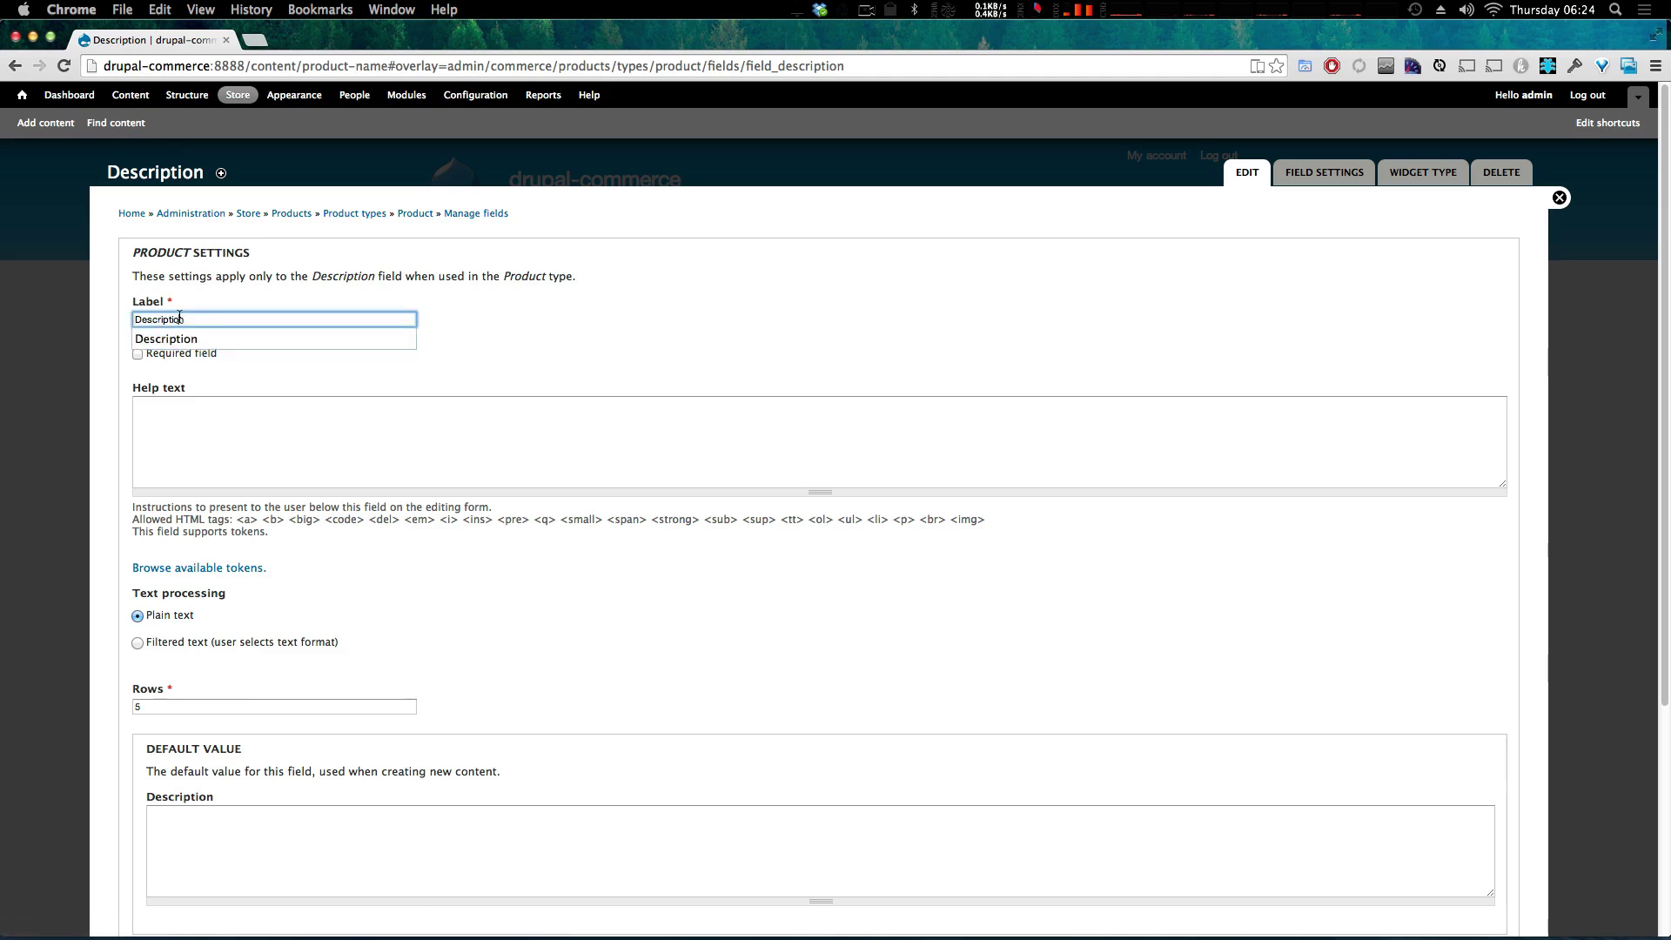
double_click(180, 319)
click(179, 318)
click(137, 319)
text(P)
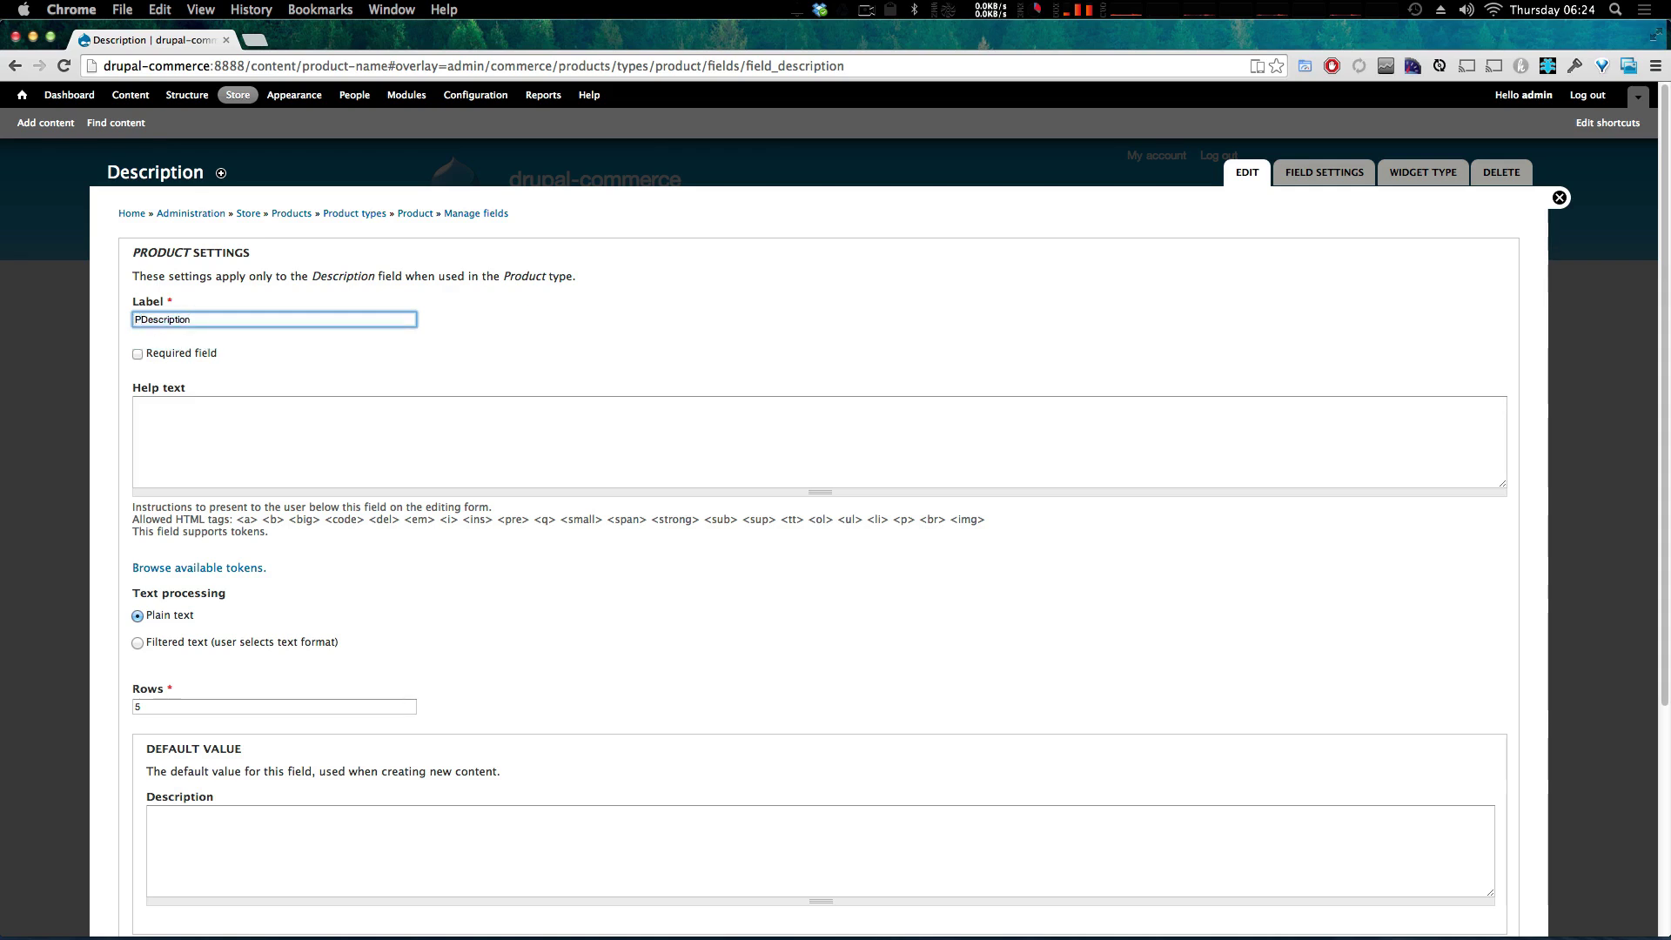
text(roduct)
scroll(295, 593, down, 4)
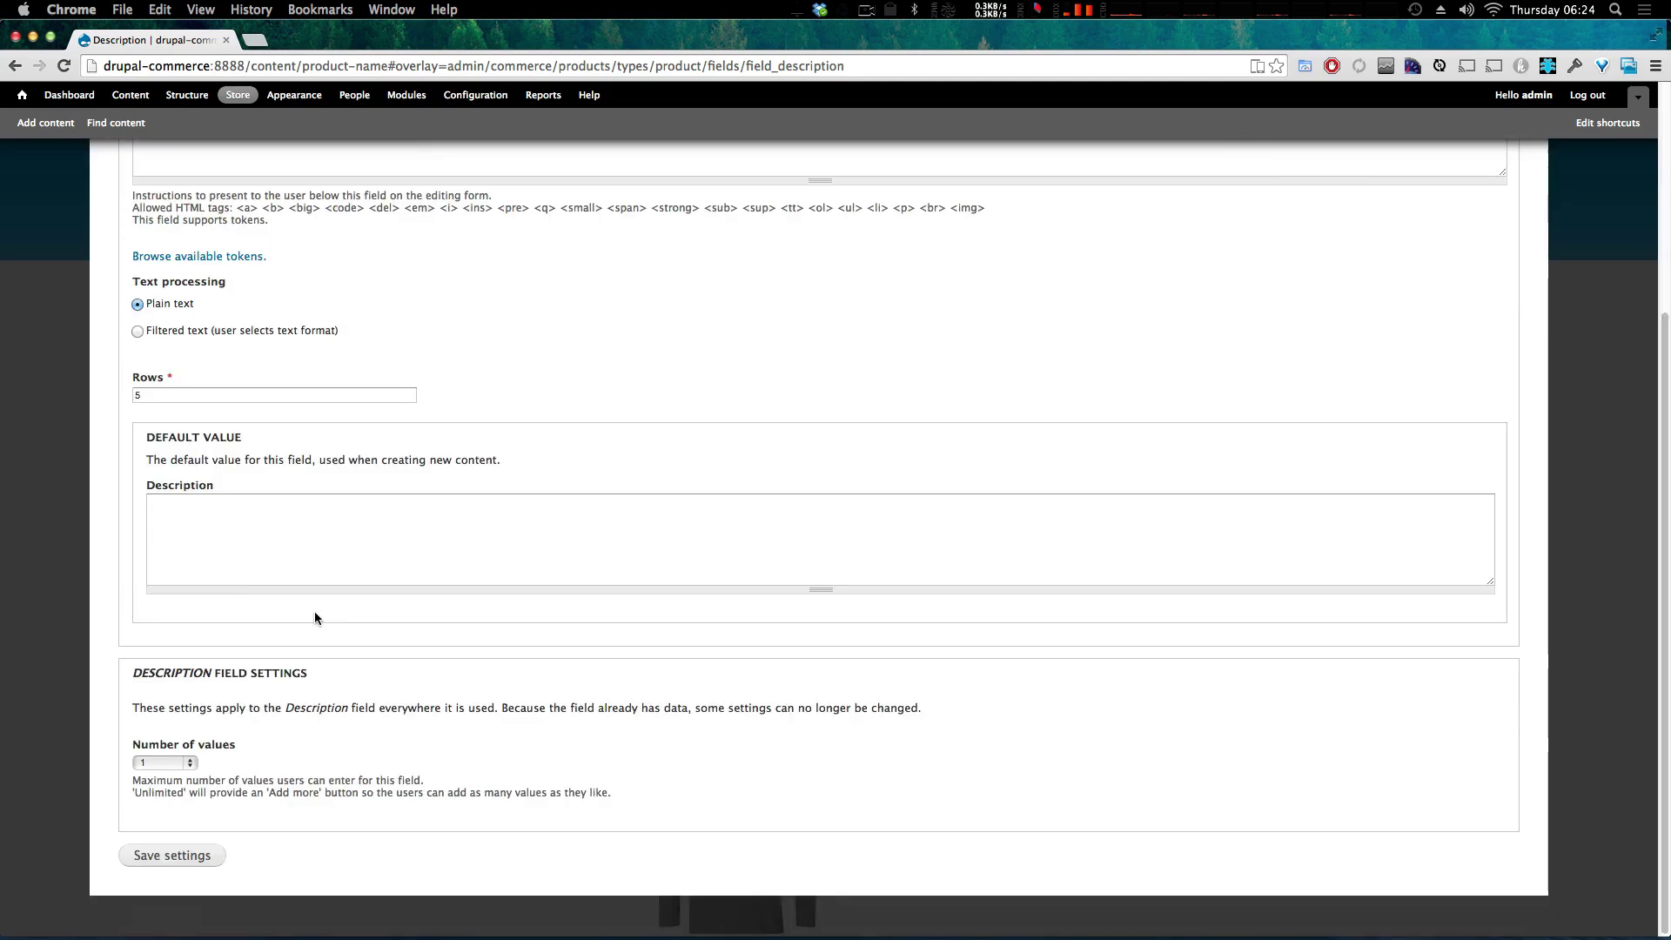
click(202, 856)
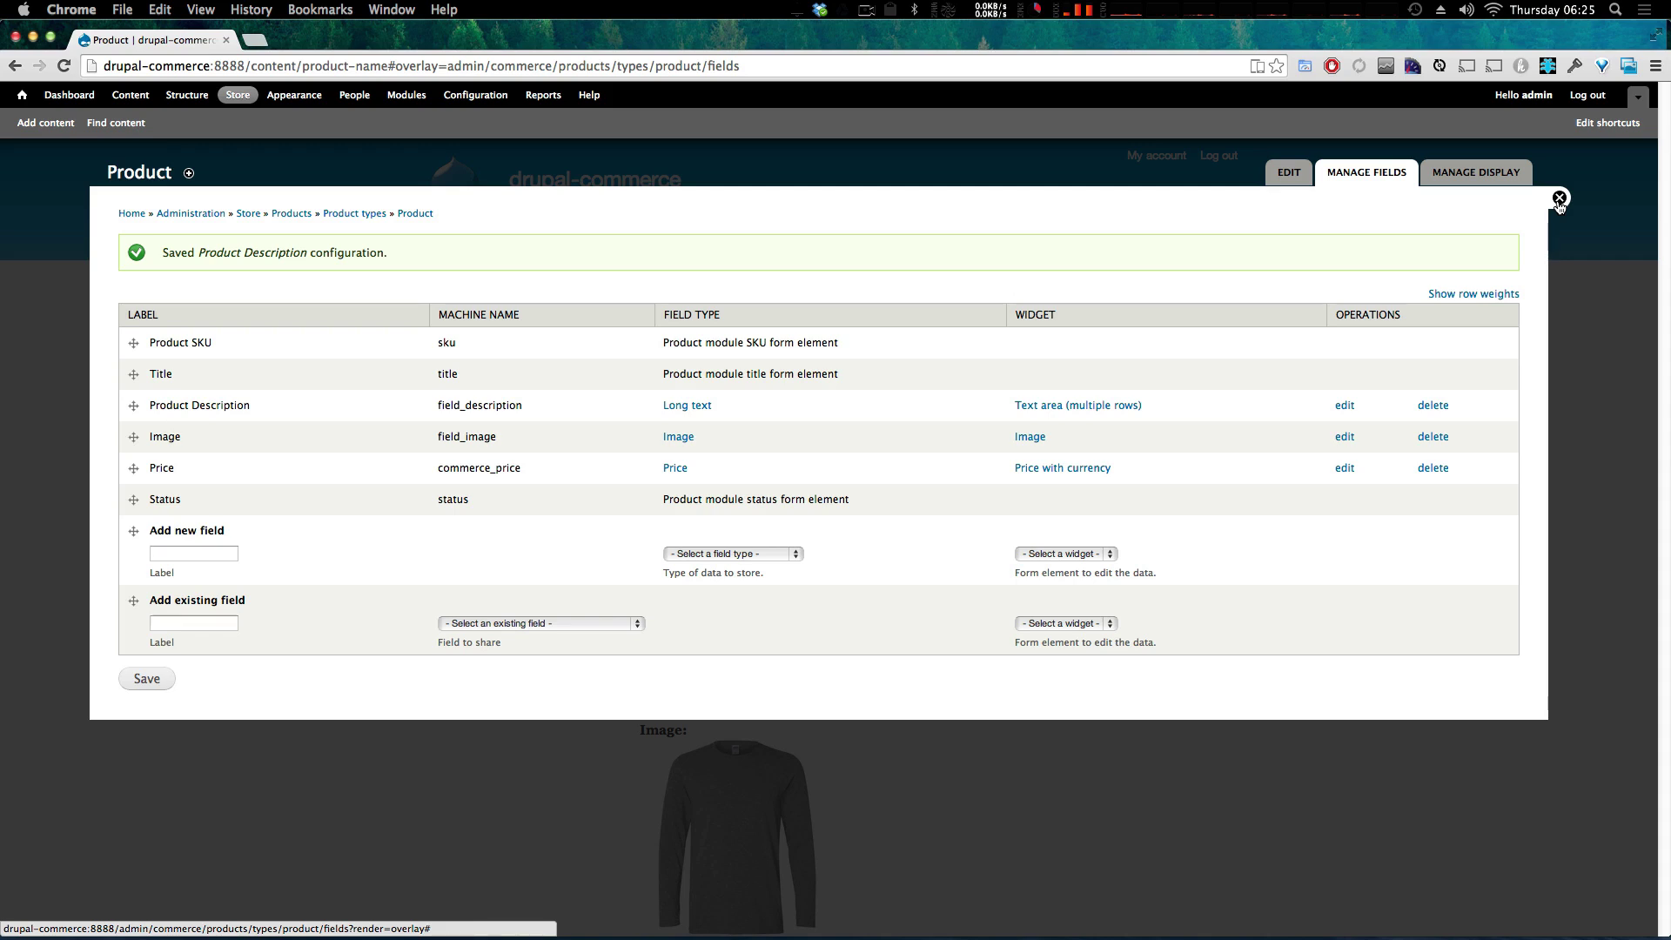
- Close the admin overlay and examine the 'Product:' selector label on the product page
click(1558, 200)
click(1558, 199)
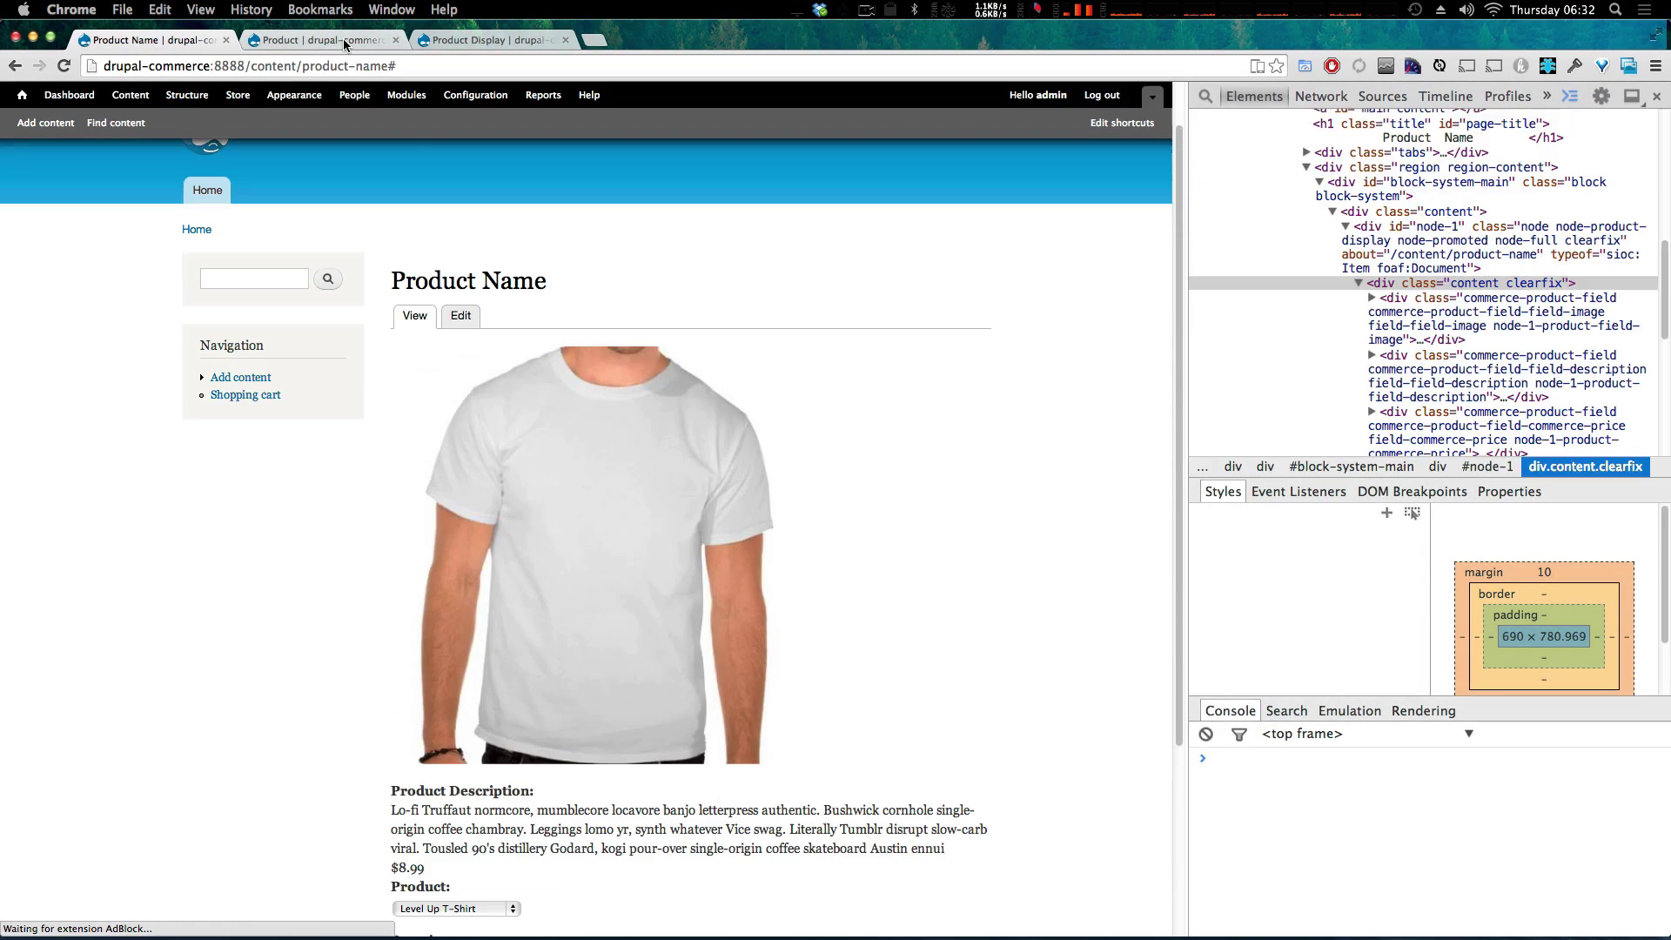
scroll(557, 601, down, 3)
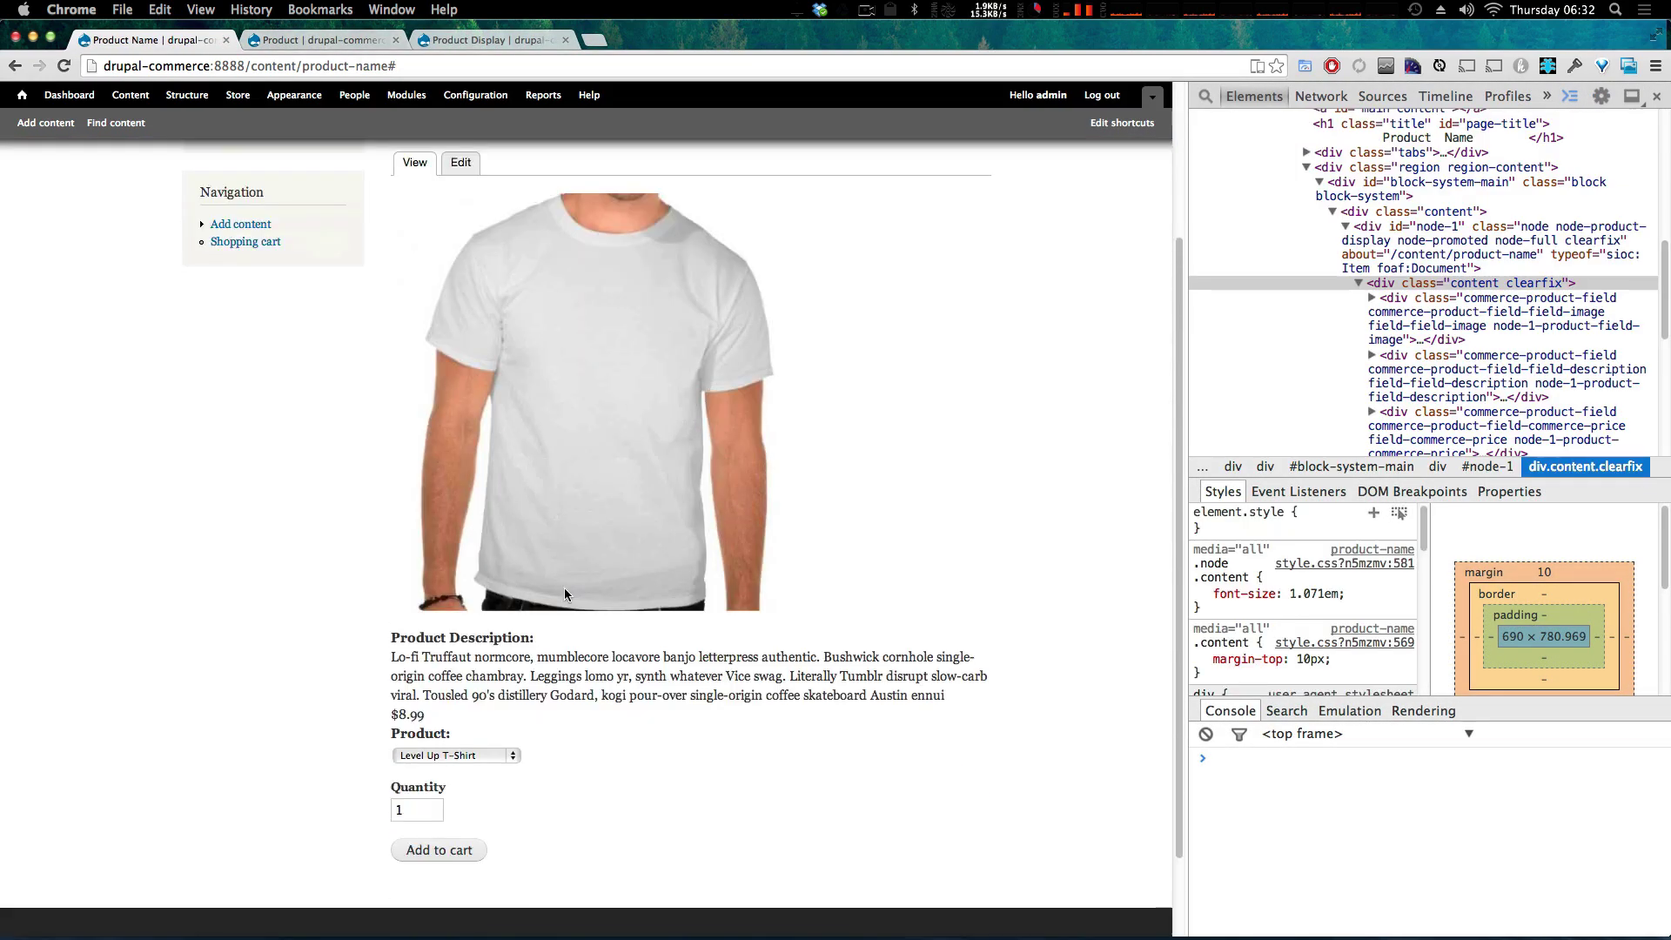
drag(434, 630, 546, 706)
triple_click(419, 707)
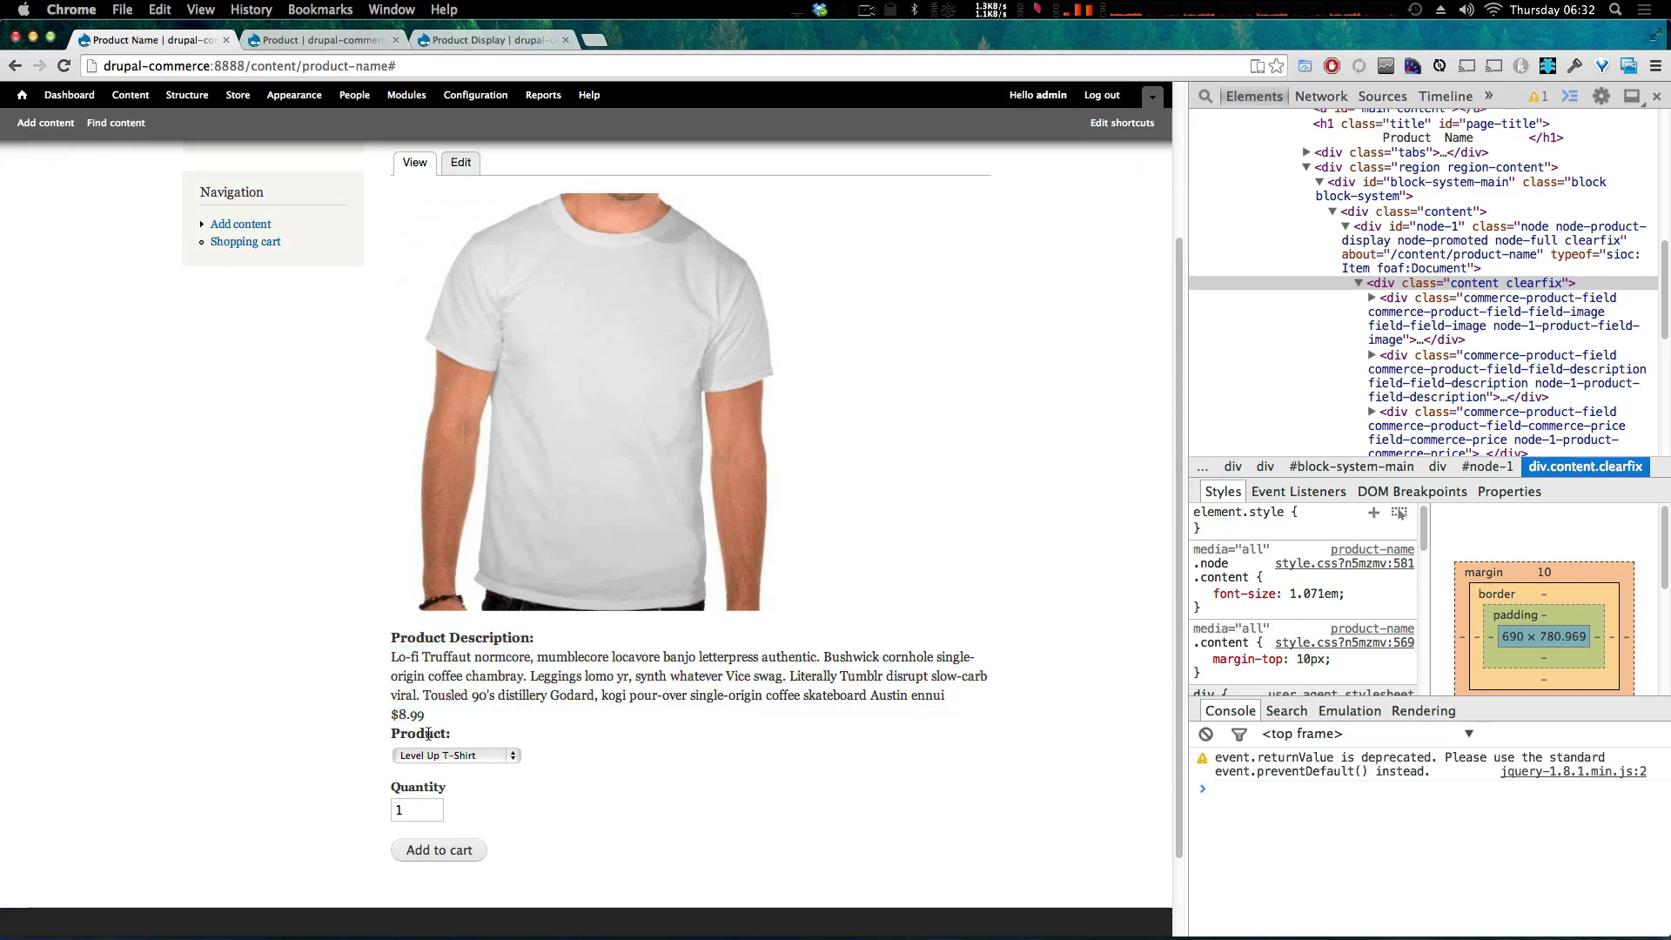
double_click(428, 733)
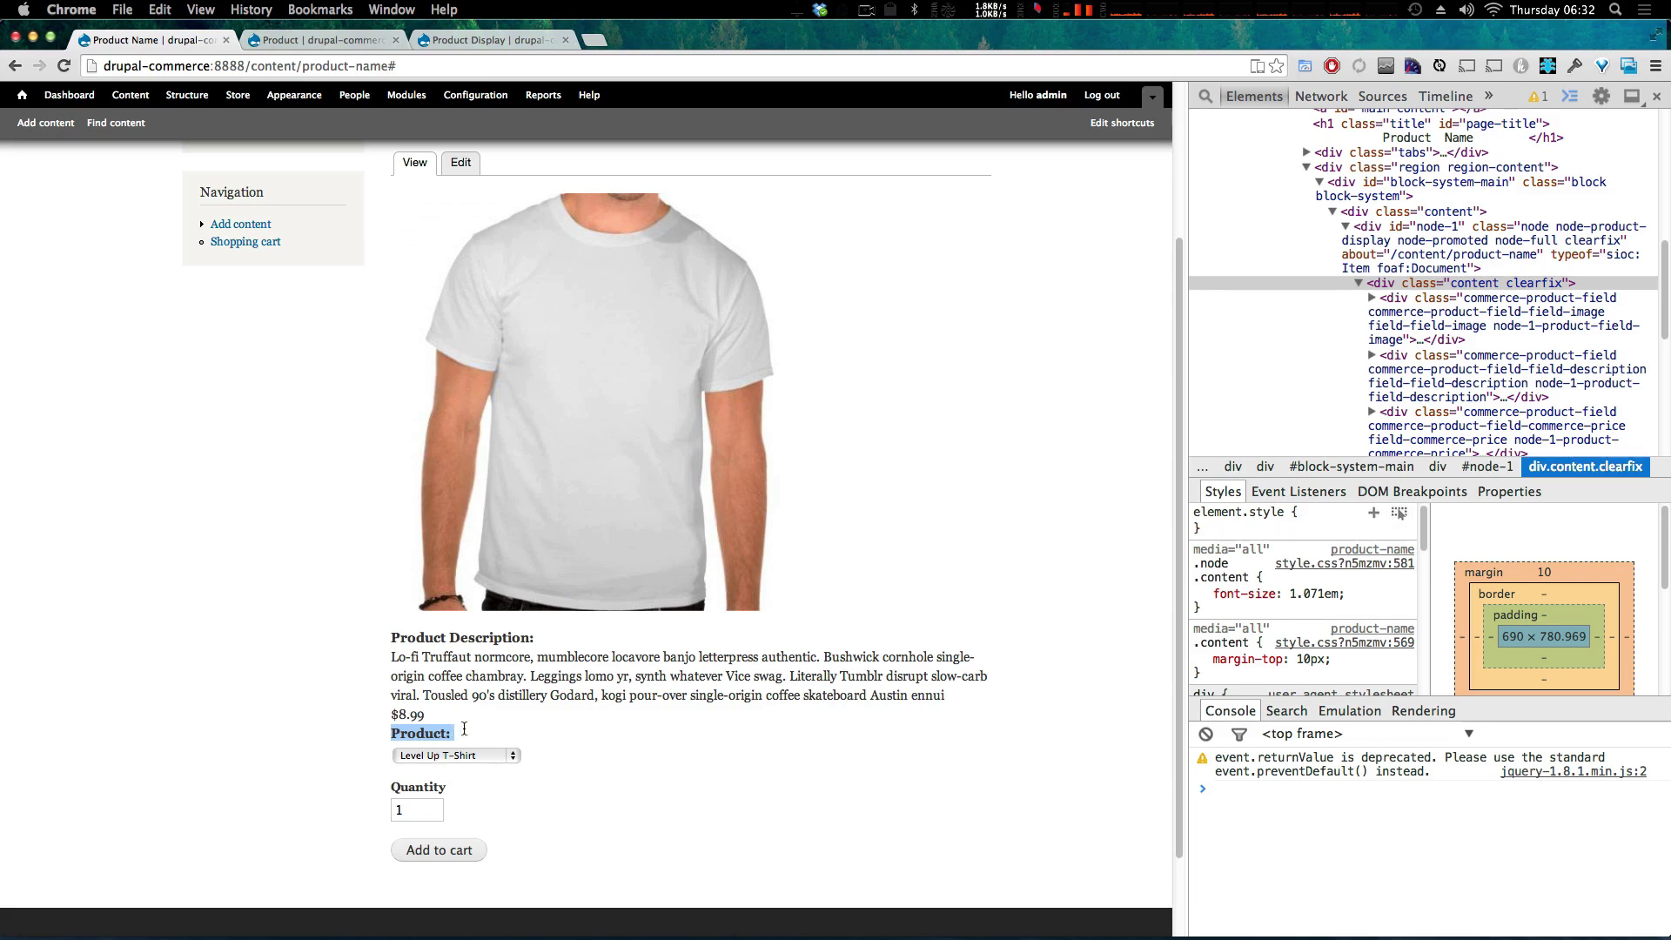
triple_click(461, 735)
- Switch the product page to the Level Up Long T-Shirt and review its description and labels
click(479, 756)
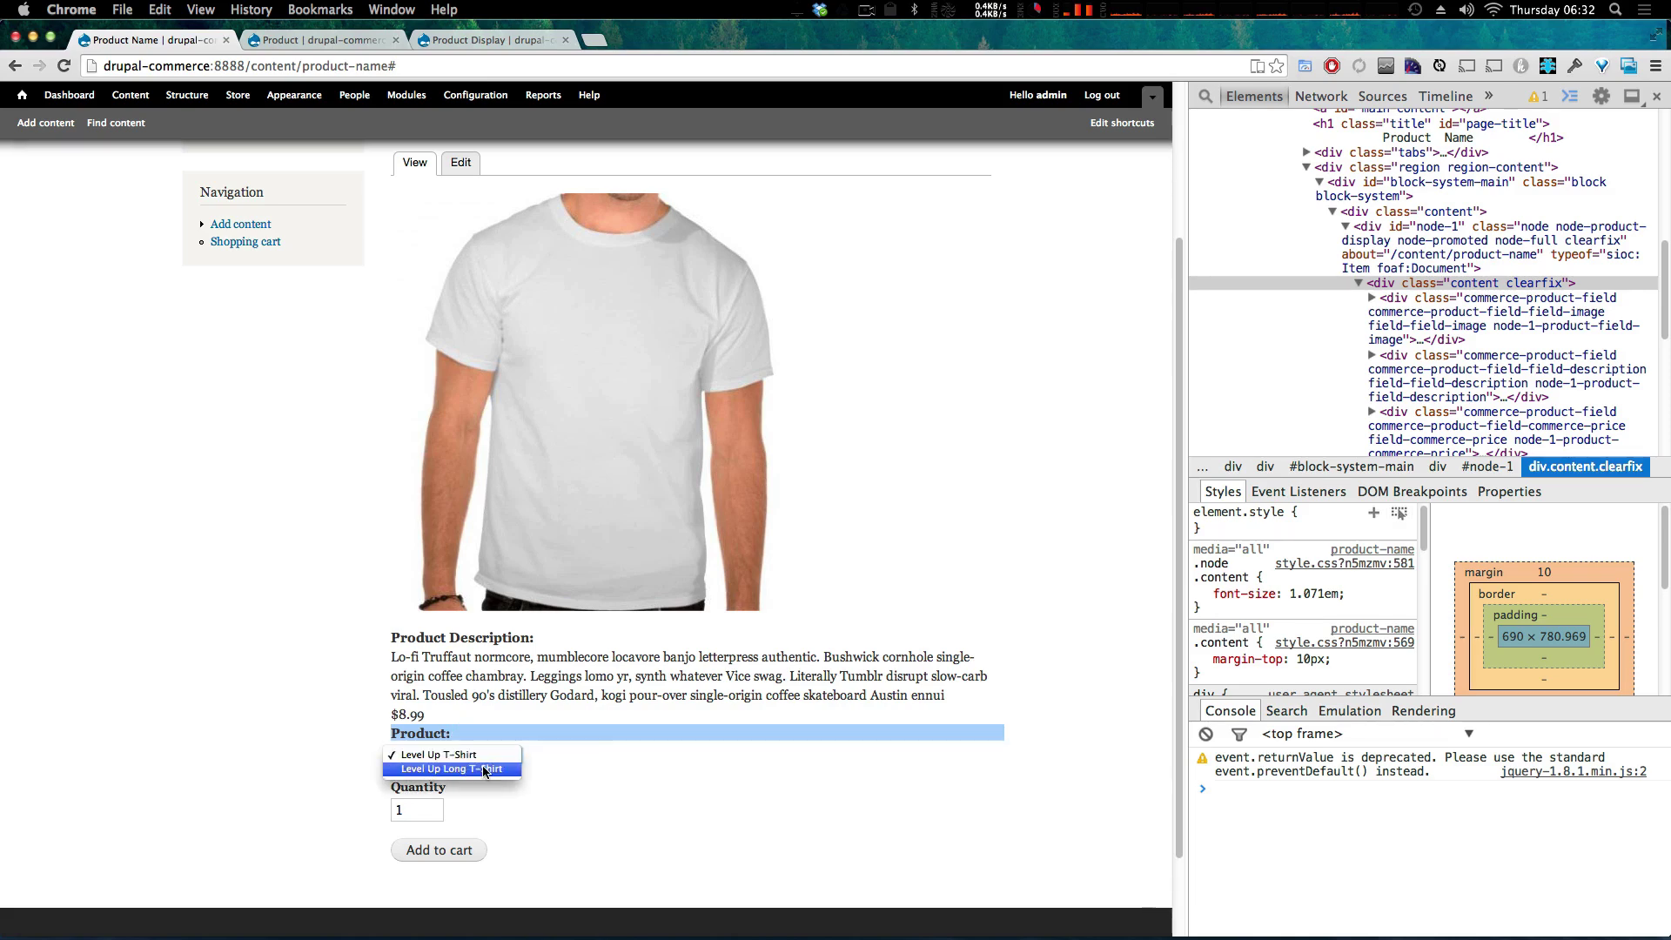
click(470, 771)
drag(535, 554, 895, 593)
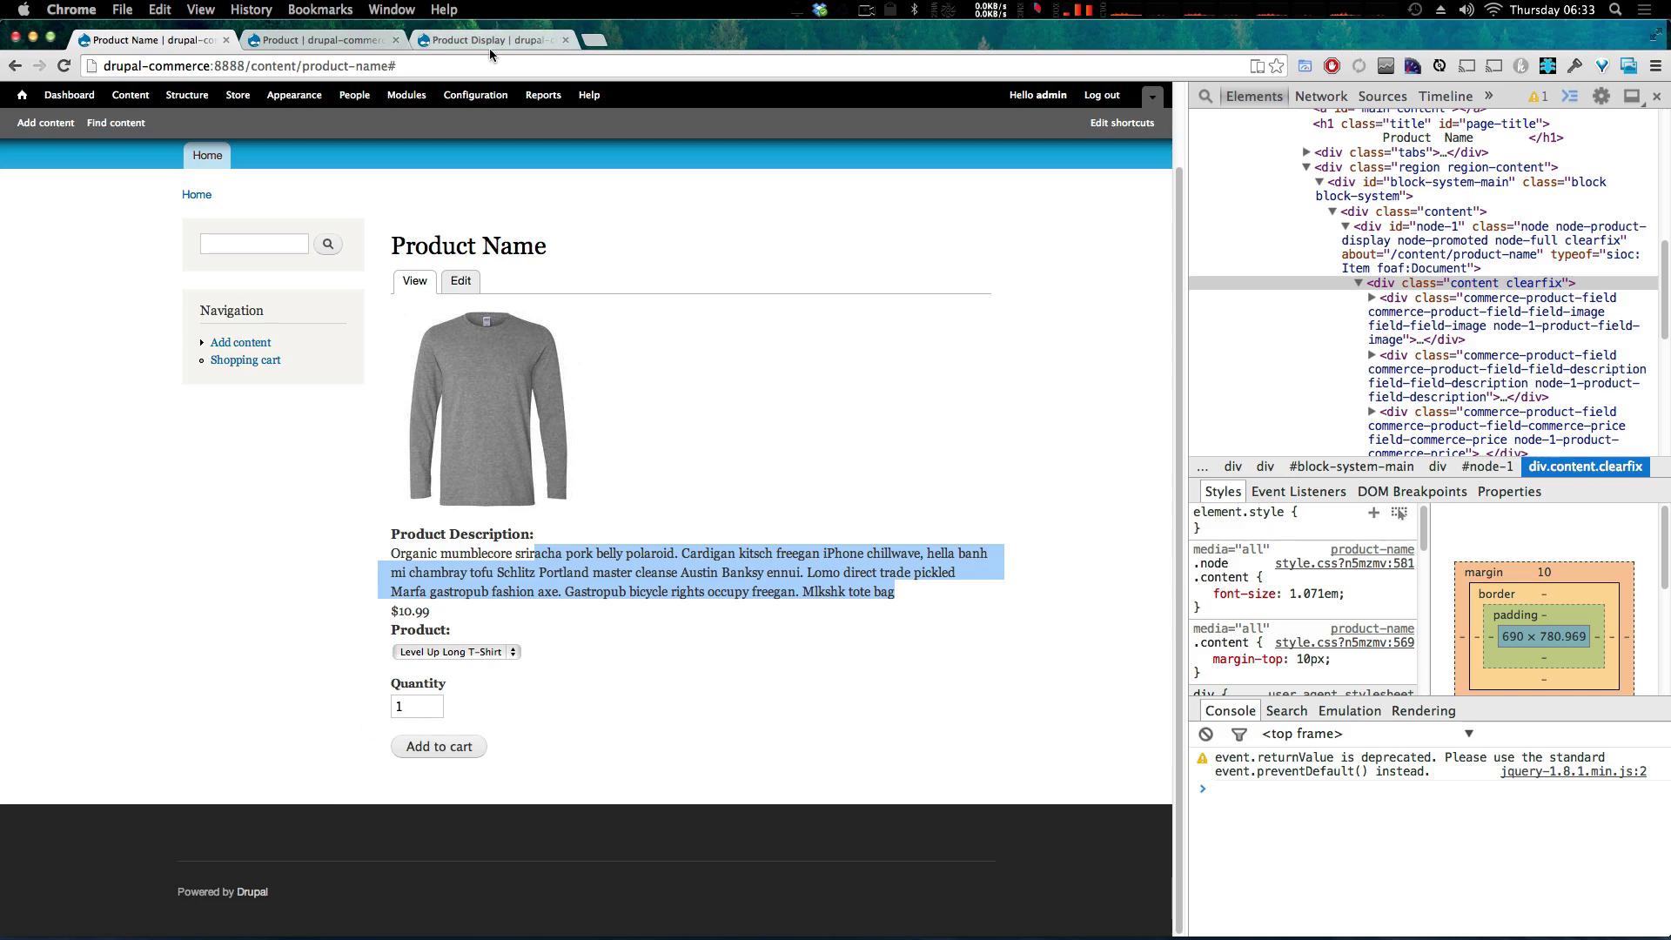
click(300, 757)
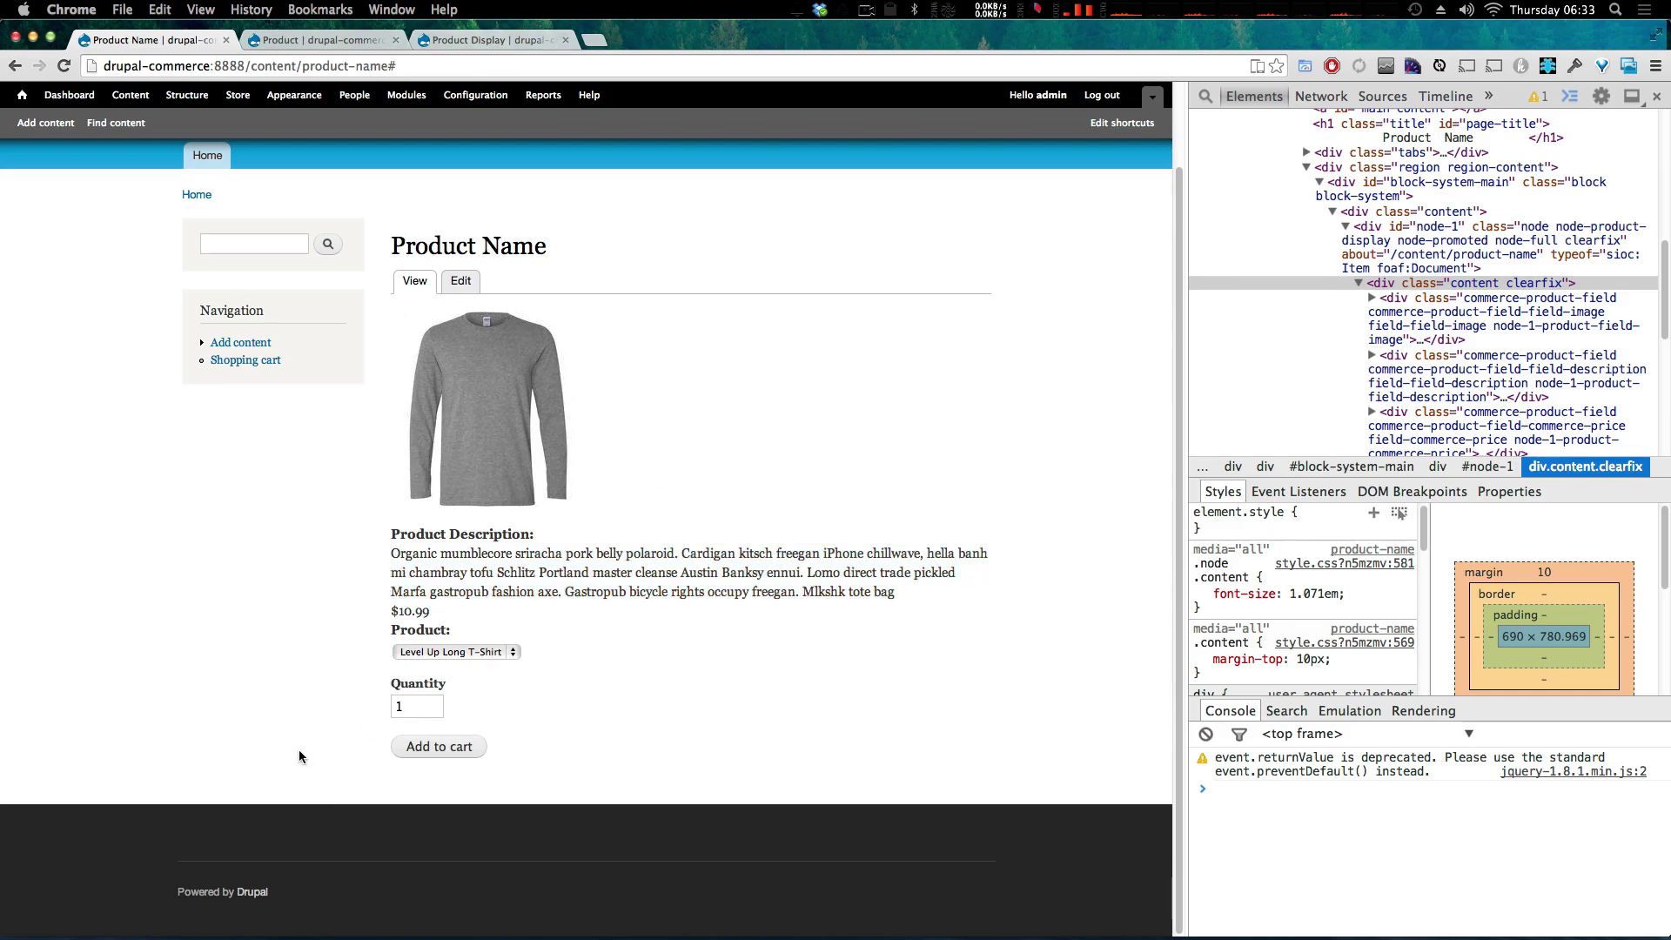
drag(465, 629, 380, 629)
click(498, 629)
drag(498, 629, 391, 609)
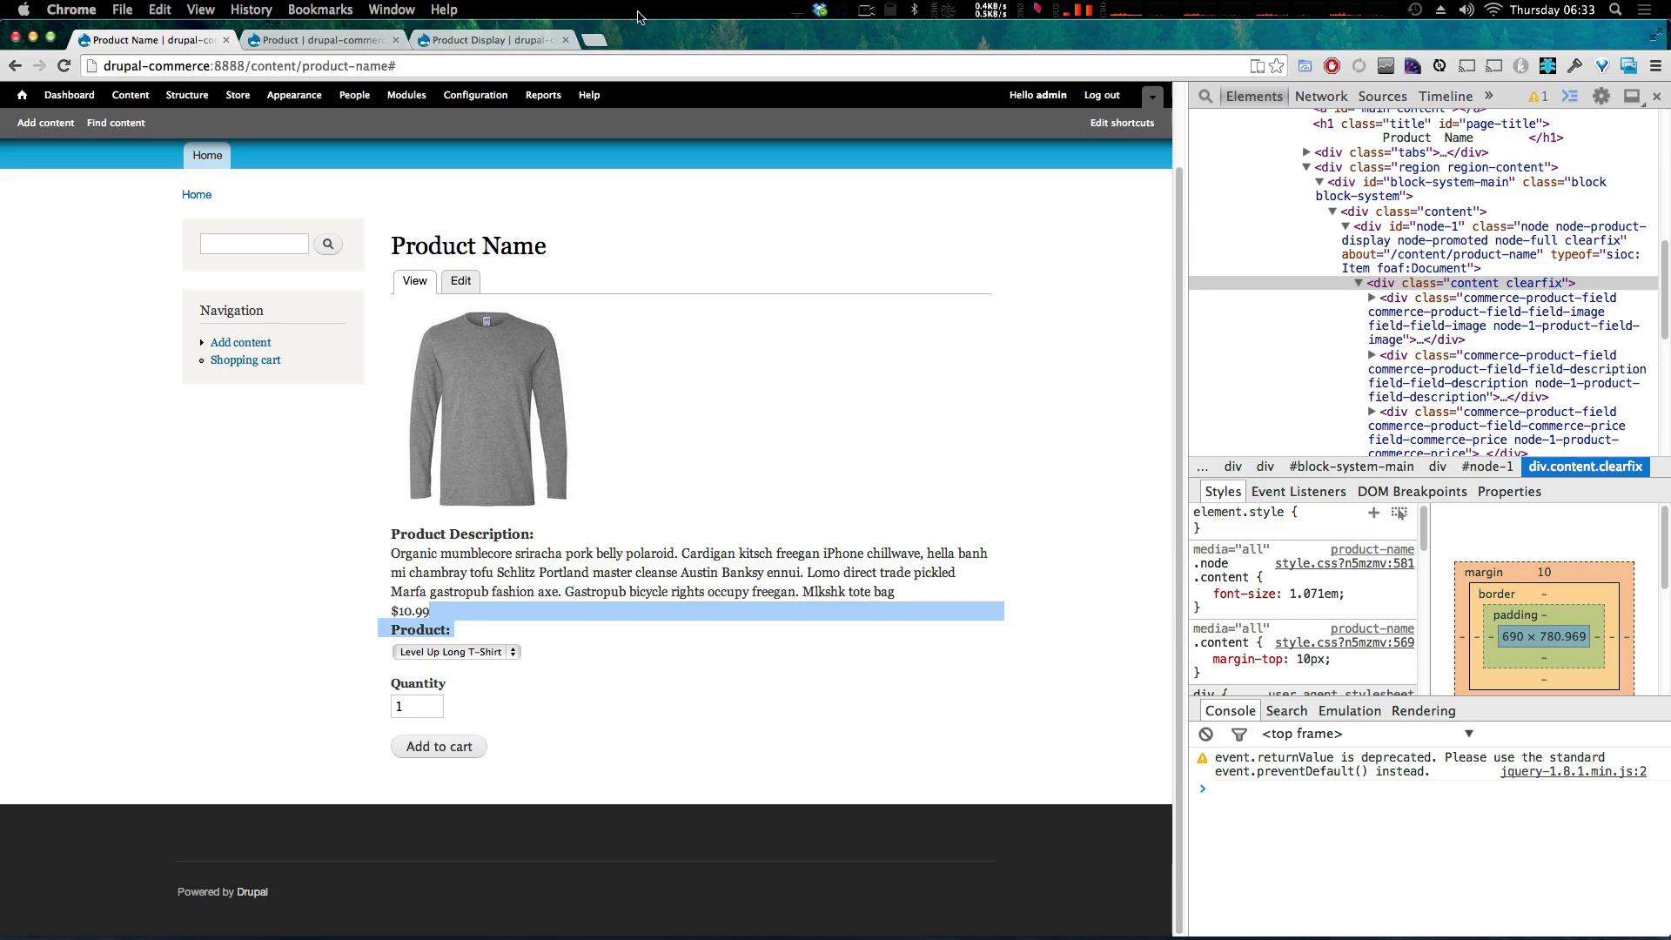
click(483, 40)
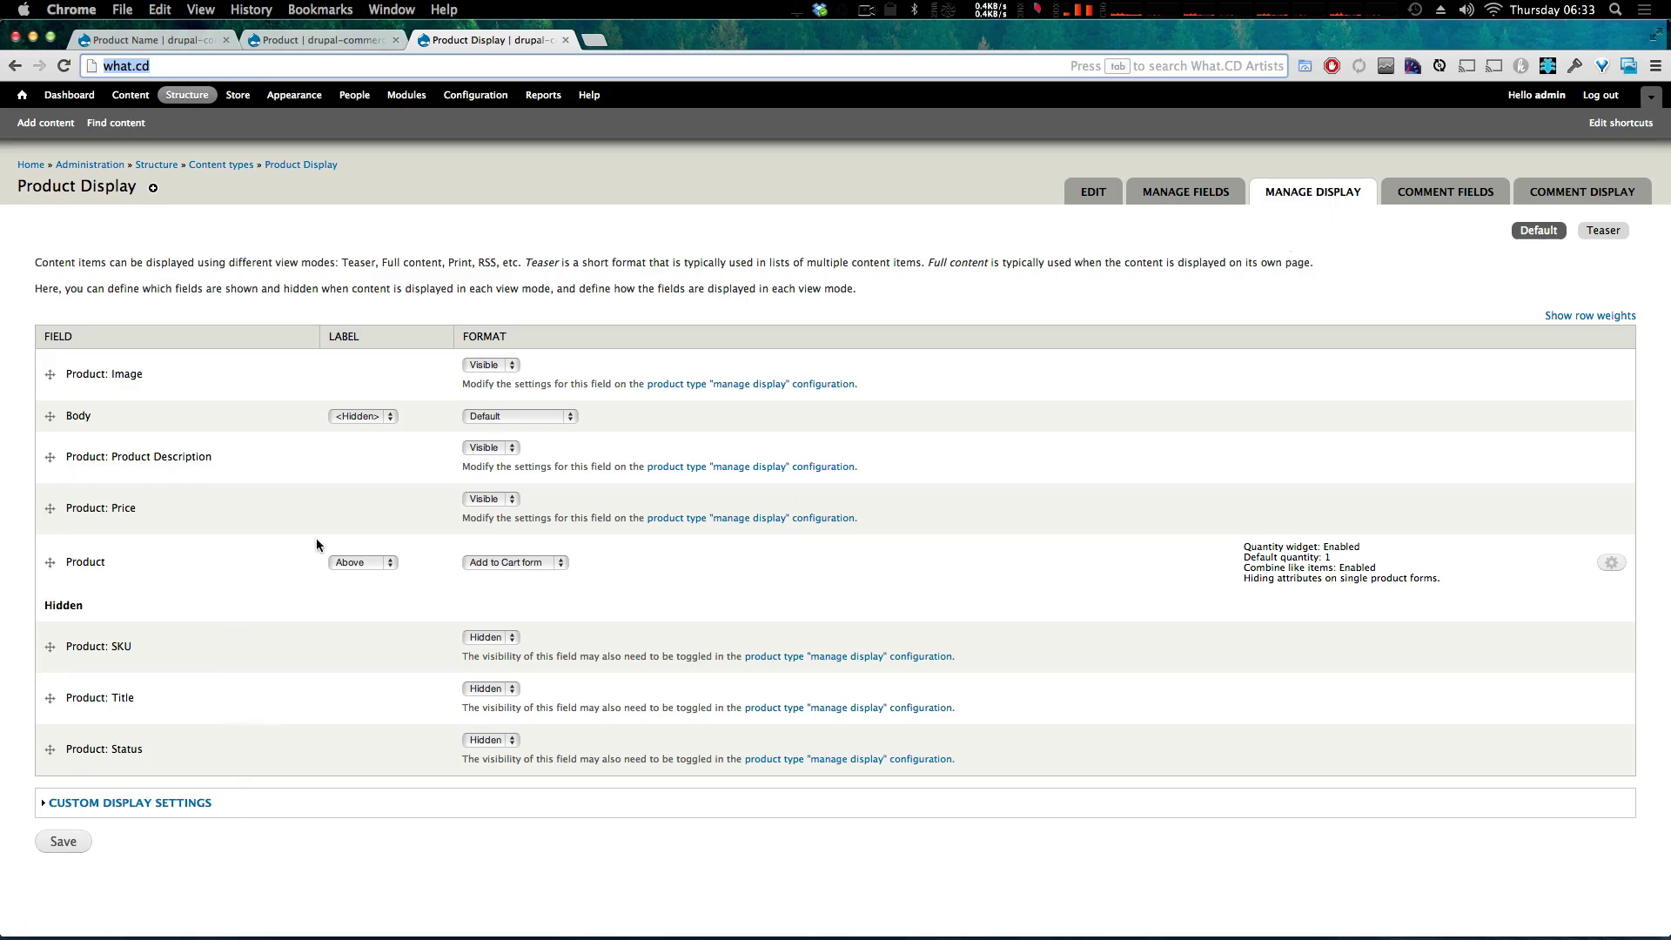
- Set the Product selector label to <Hidden>, save, and reload the product page to confirm
click(352, 564)
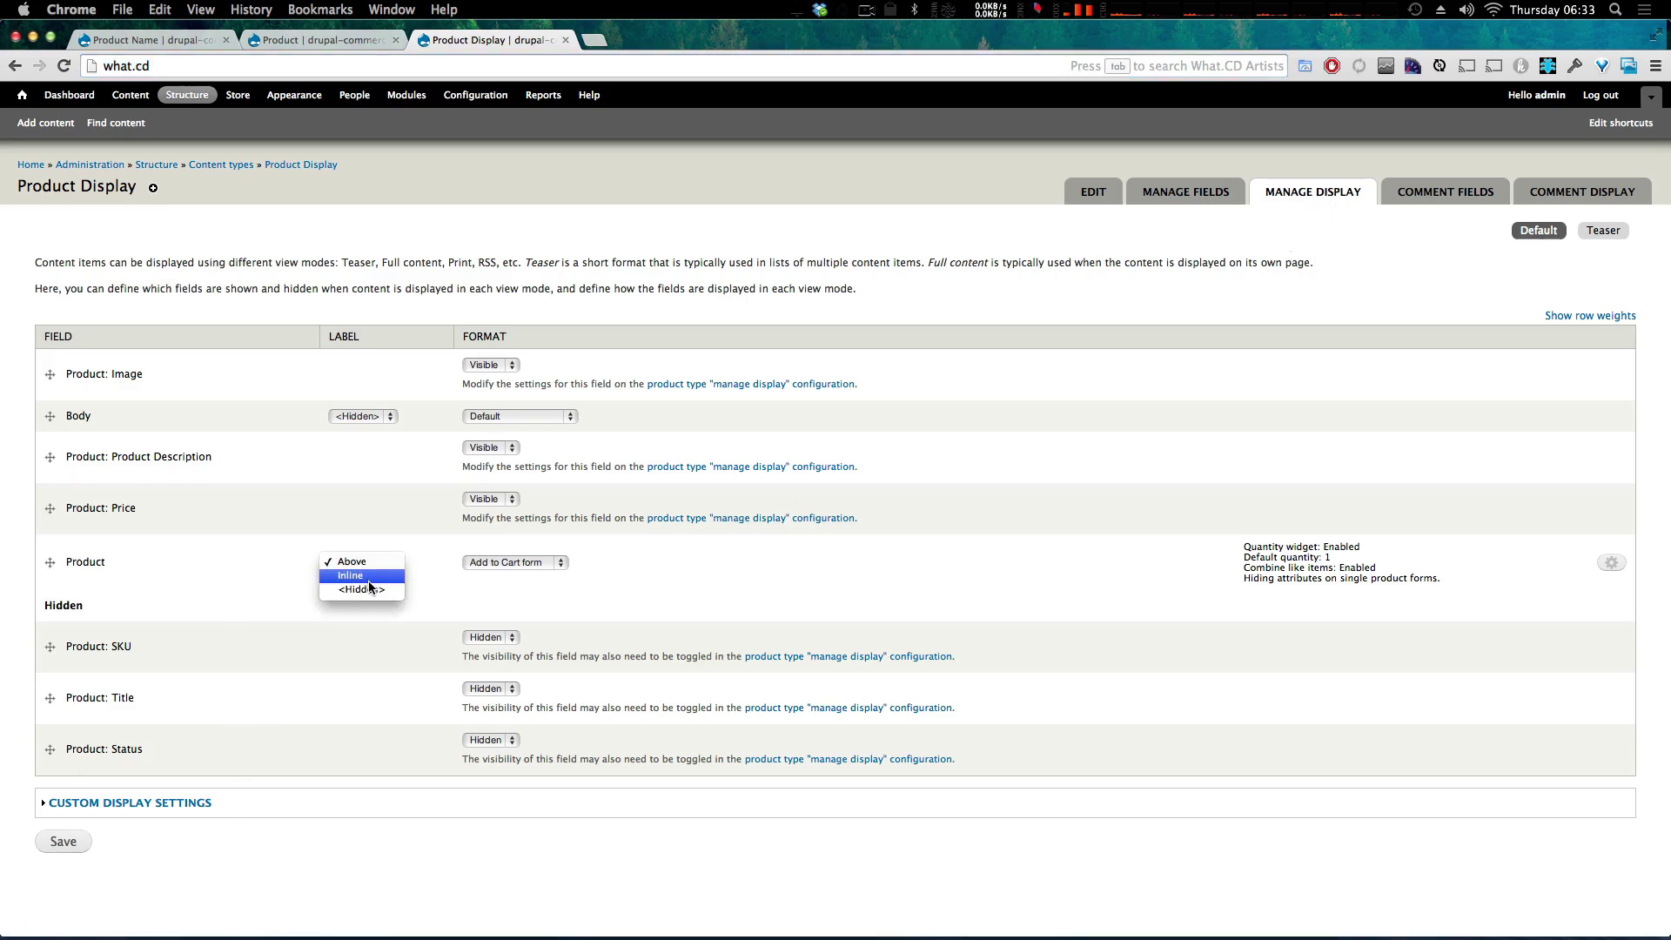
click(369, 580)
click(371, 566)
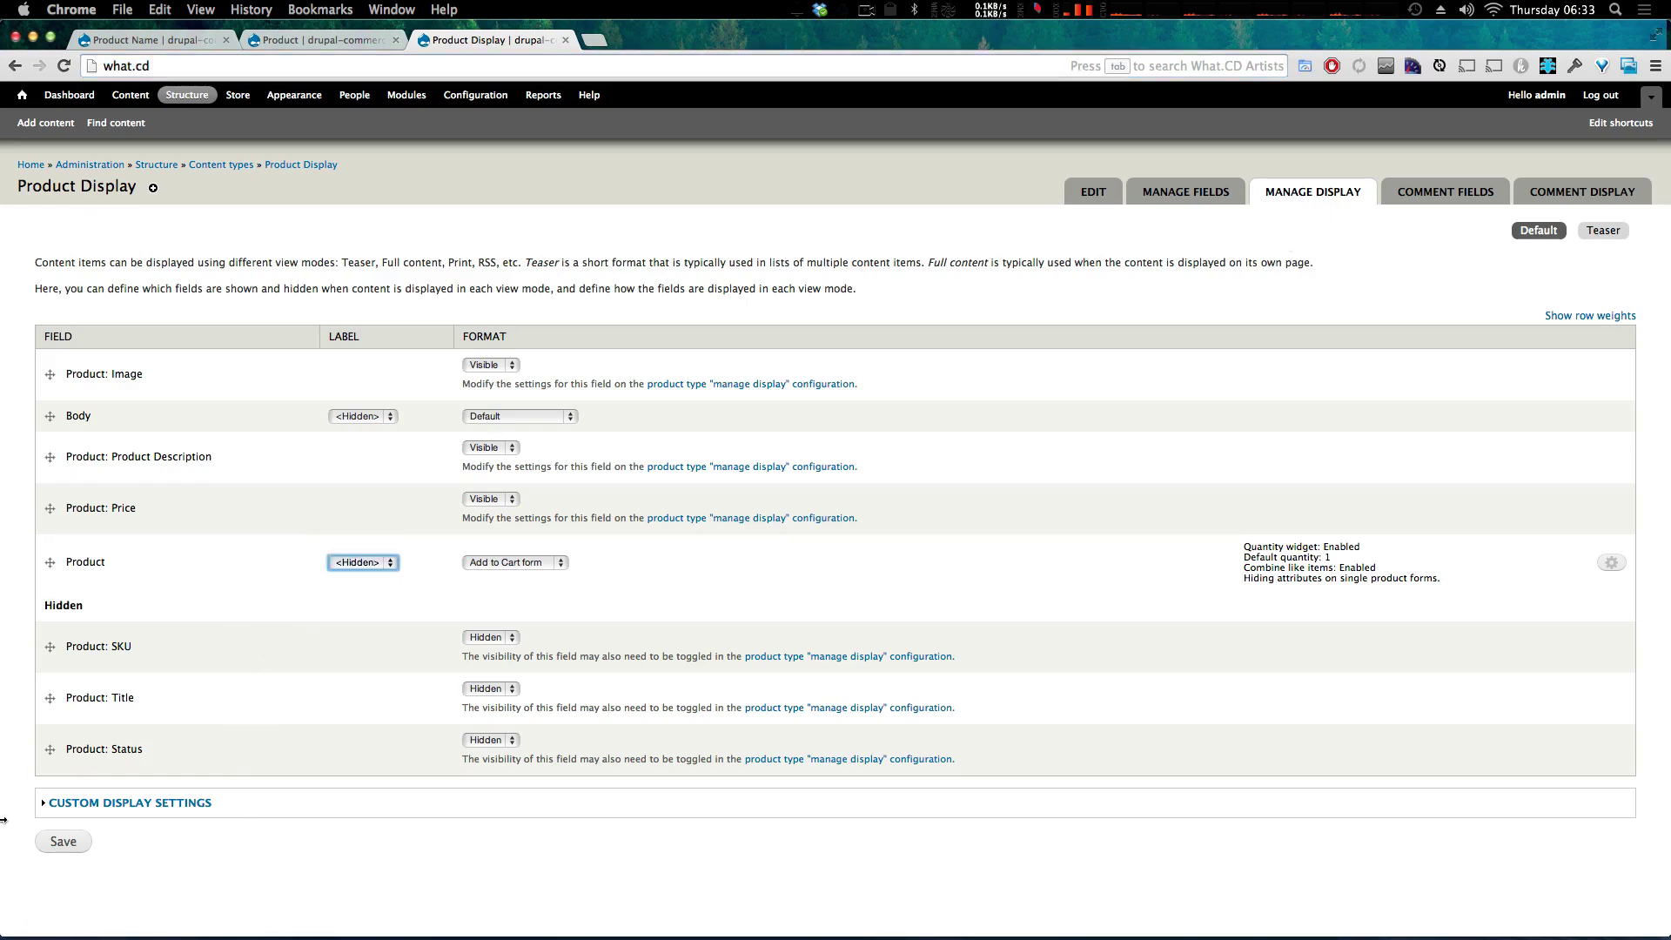
click(61, 840)
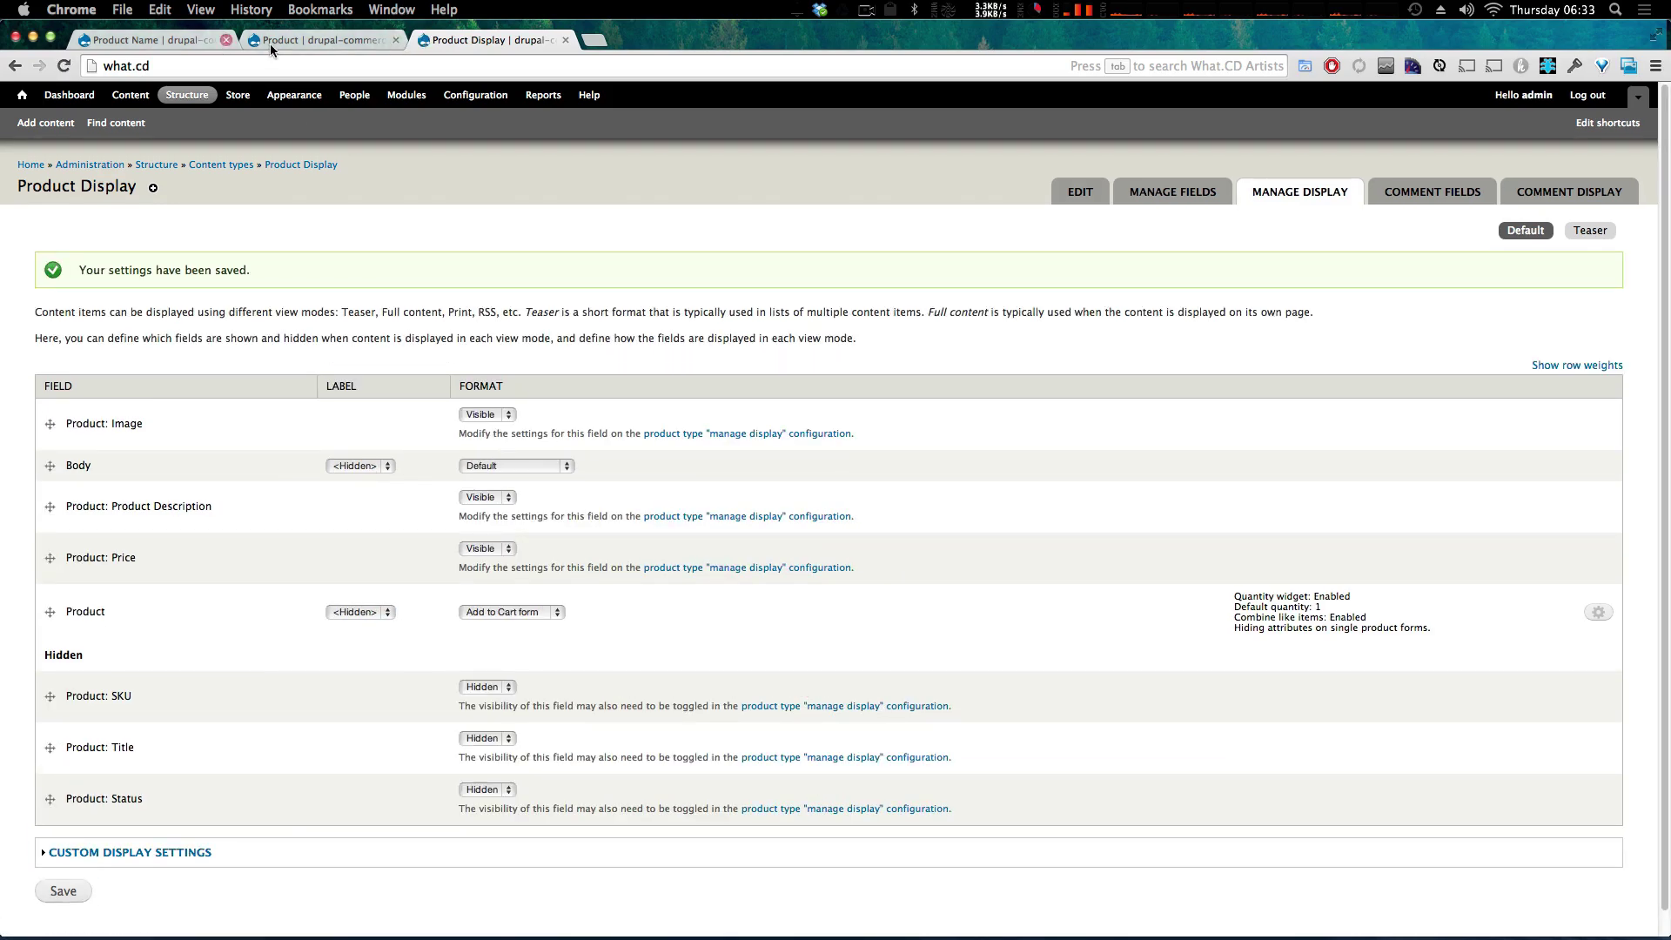
click(195, 41)
key(super+r)
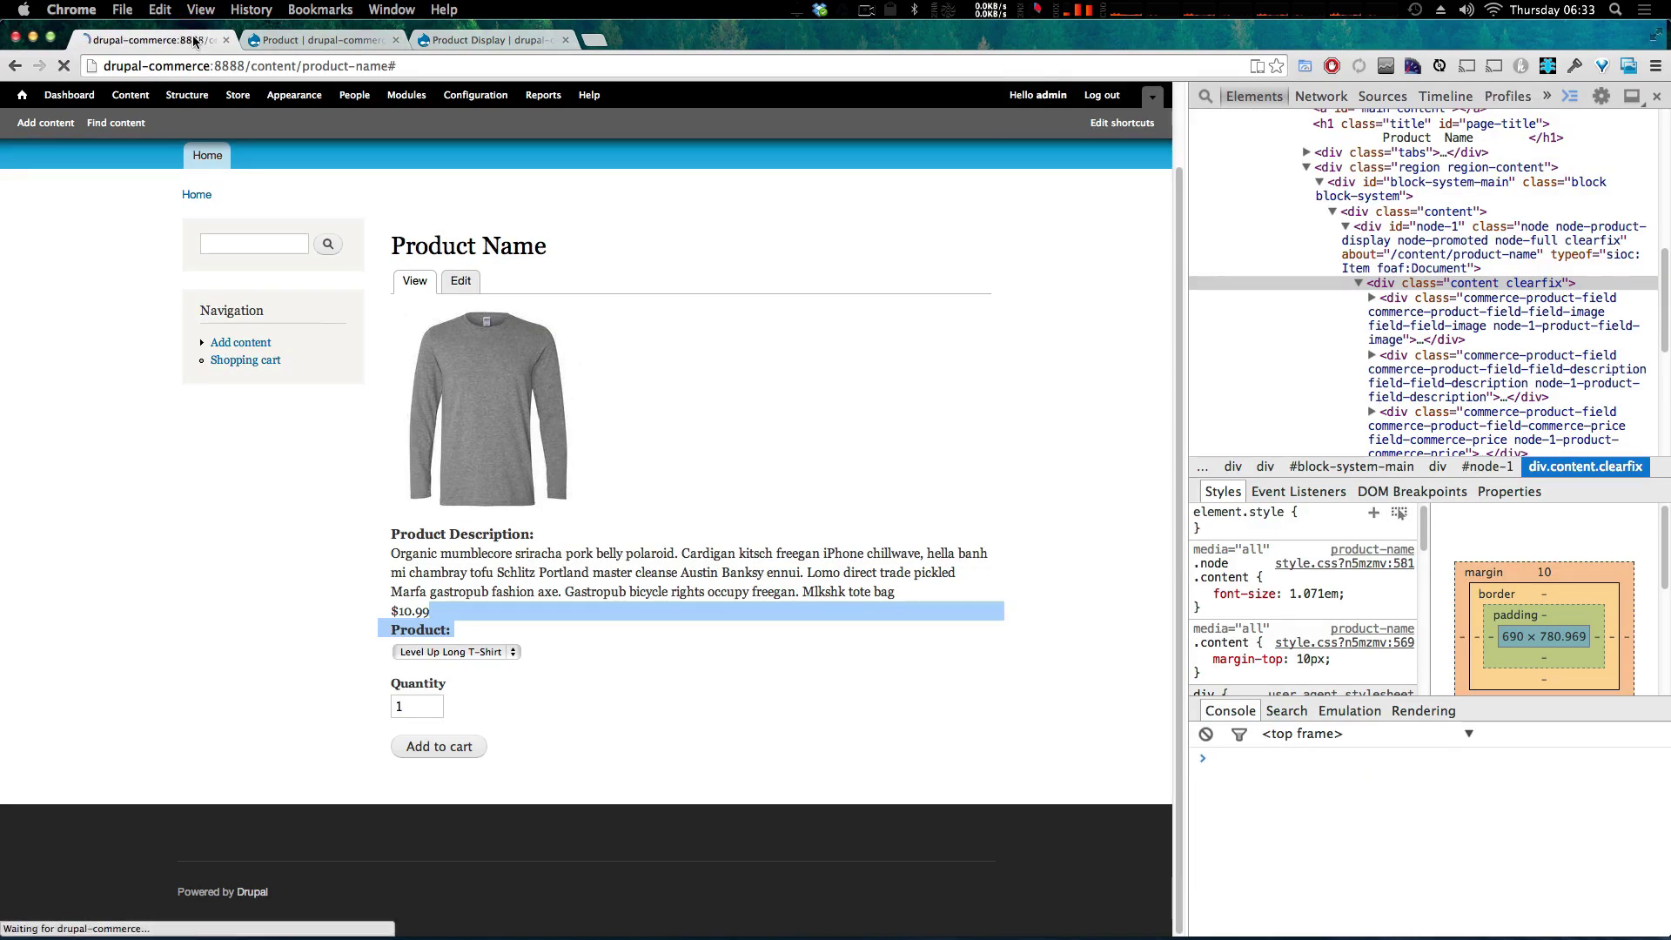
scroll(552, 657, down, 2)
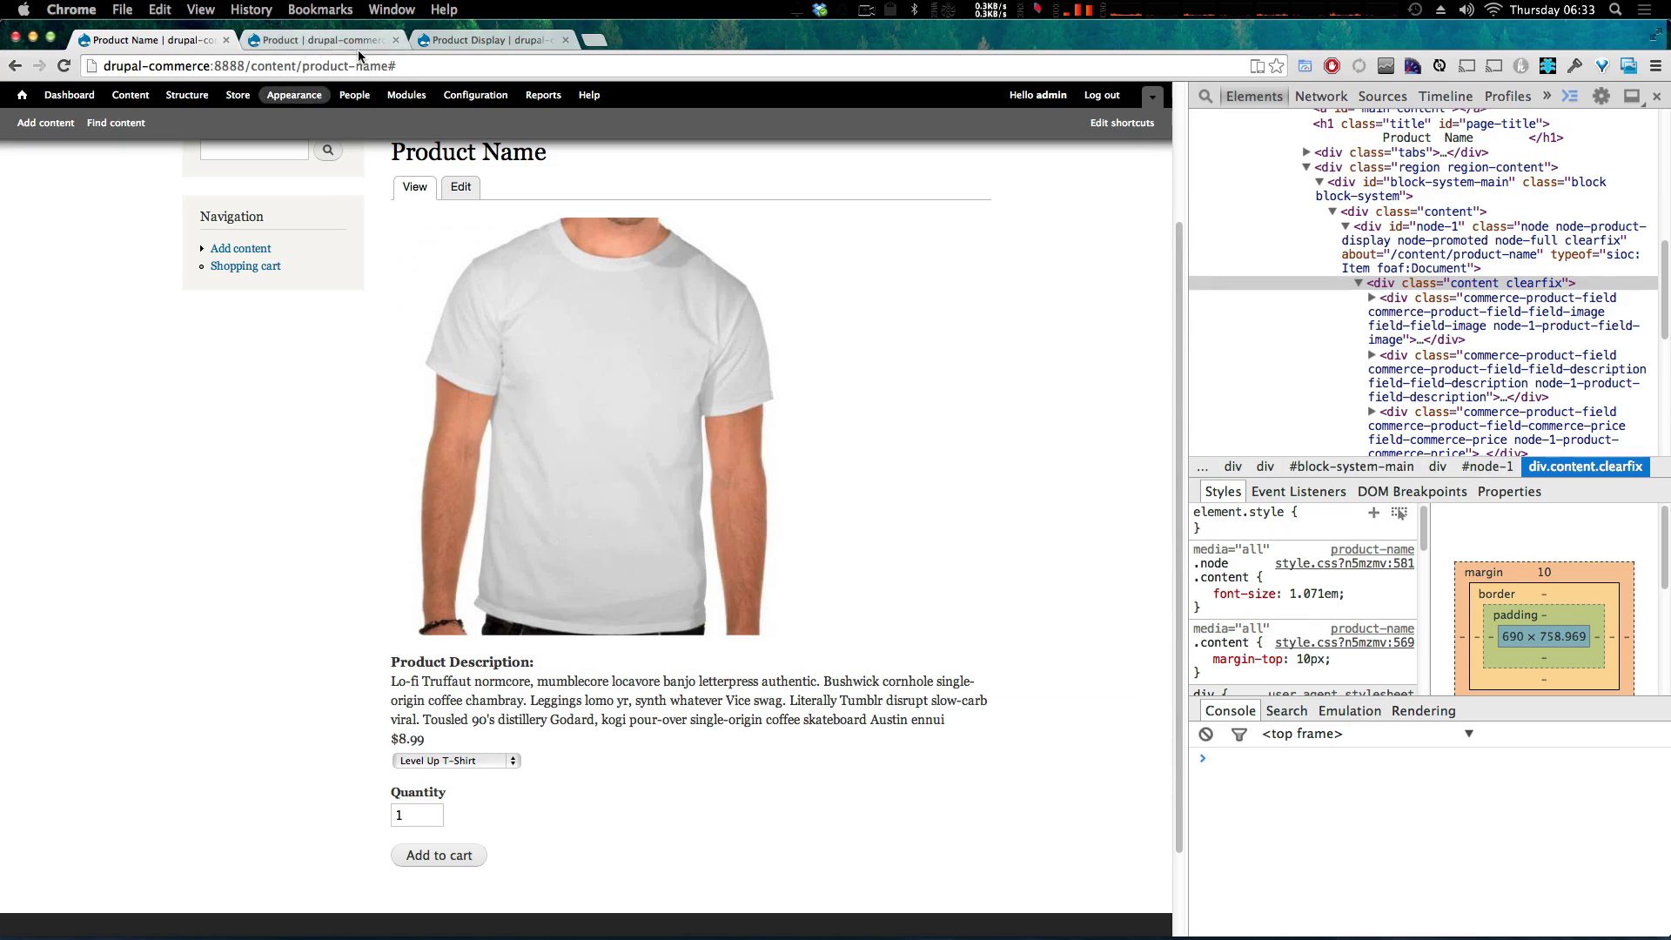
- Change the Image field's style to Medium (220x220) and save the Product type display
click(349, 41)
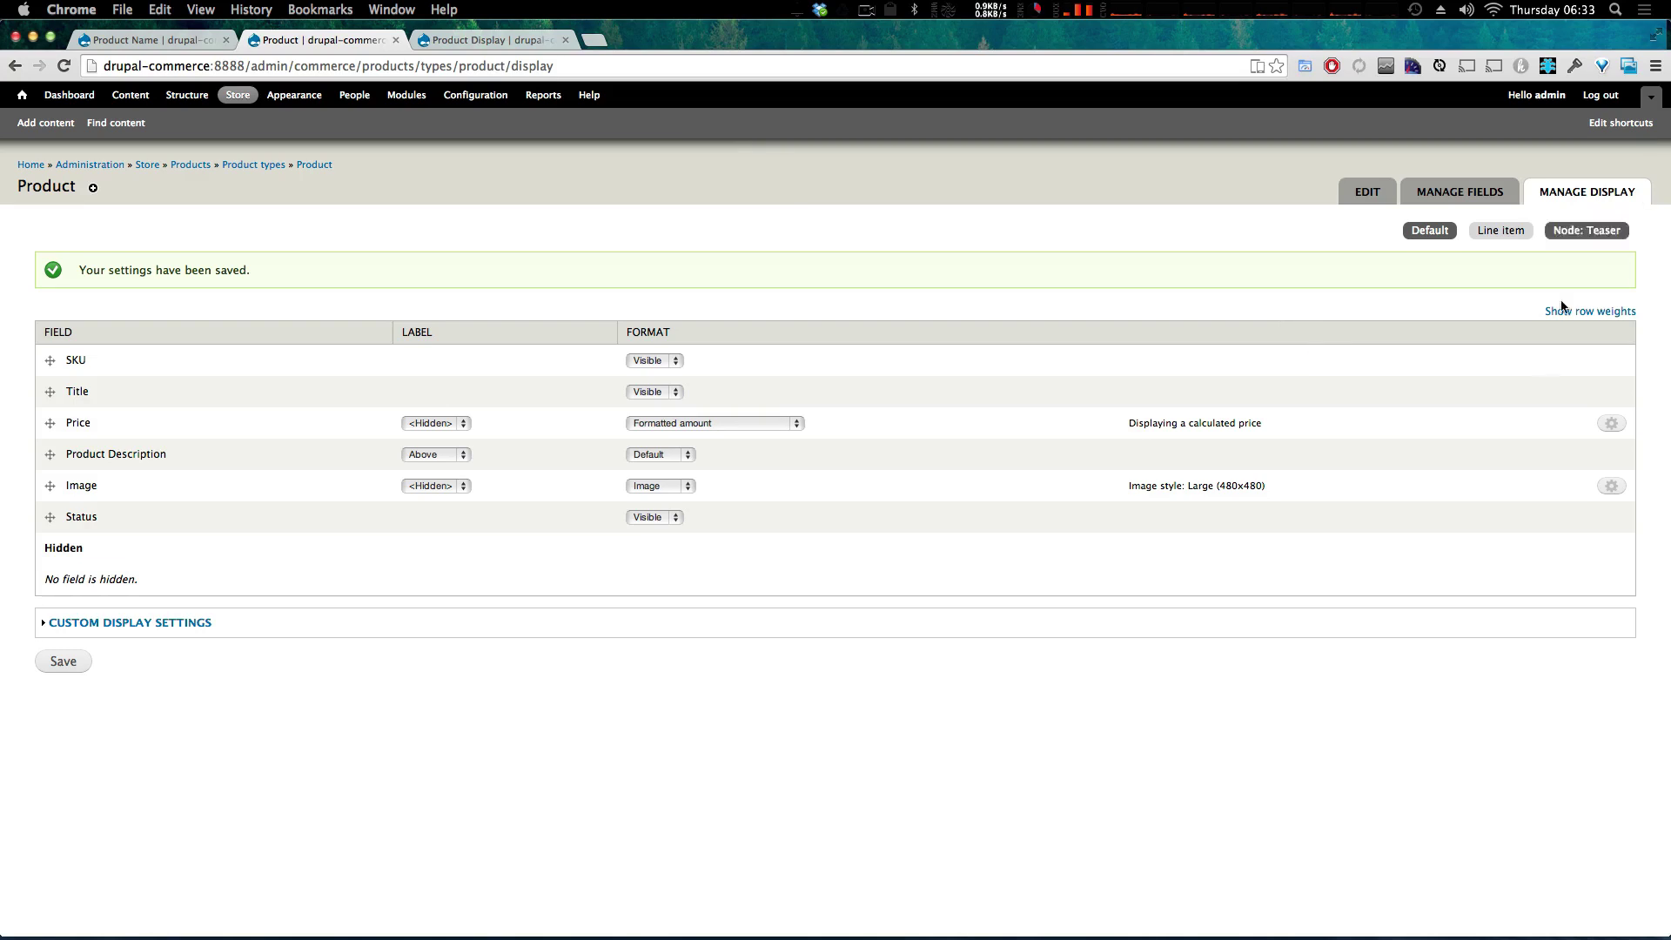
click(1612, 488)
click(717, 530)
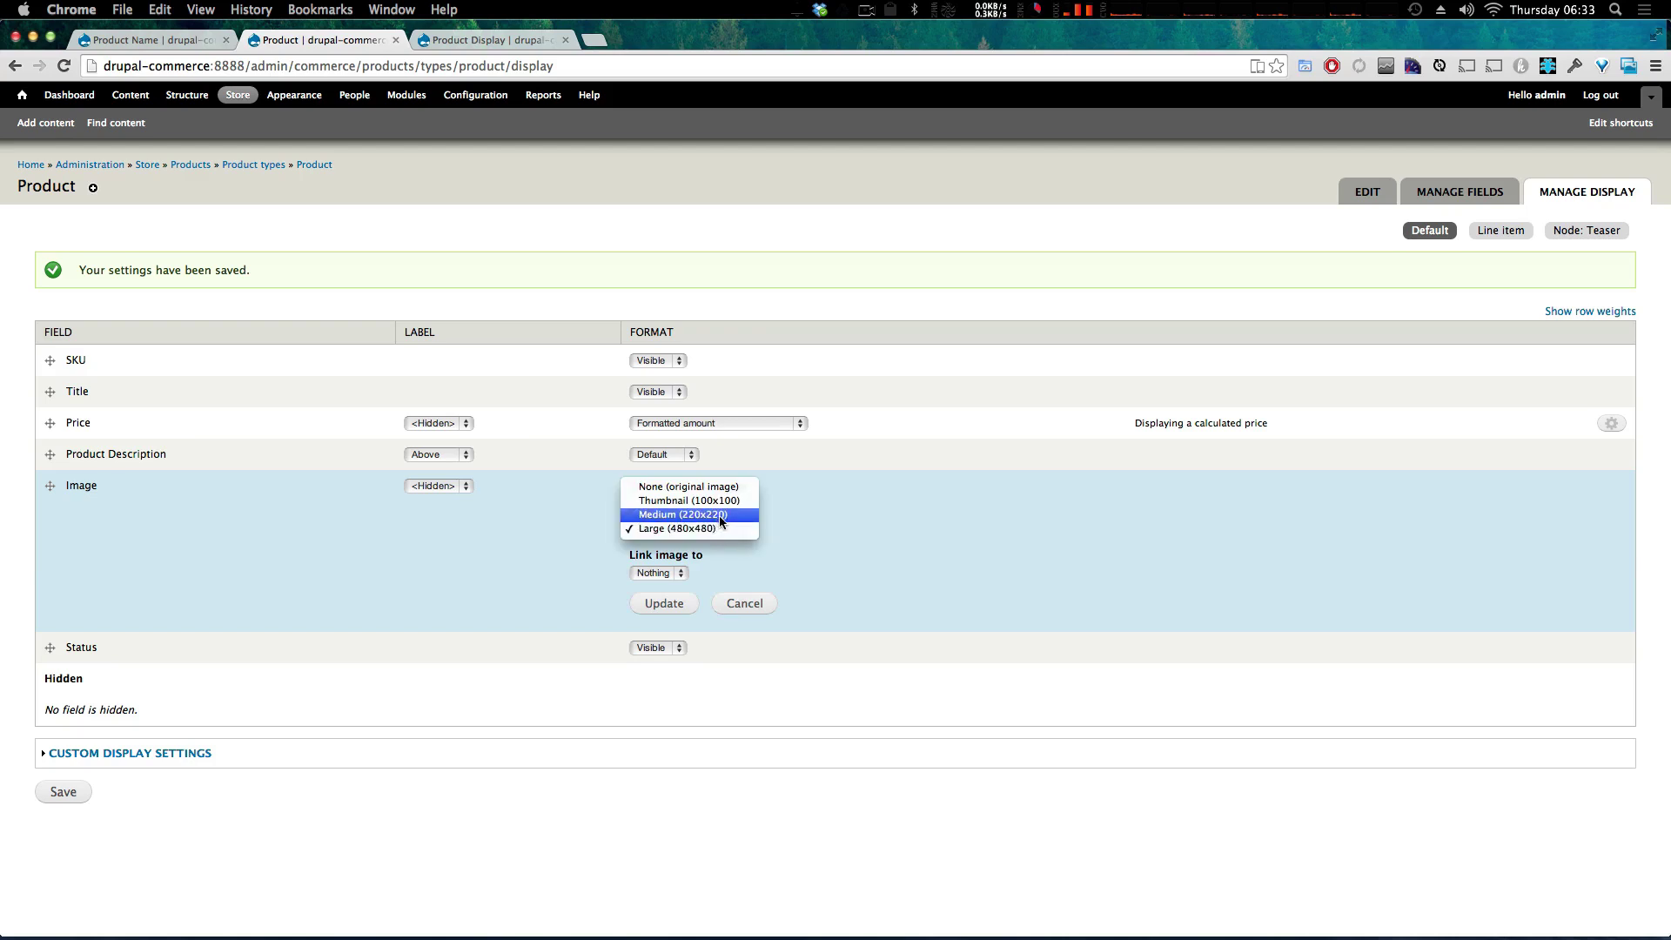
click(715, 514)
click(675, 598)
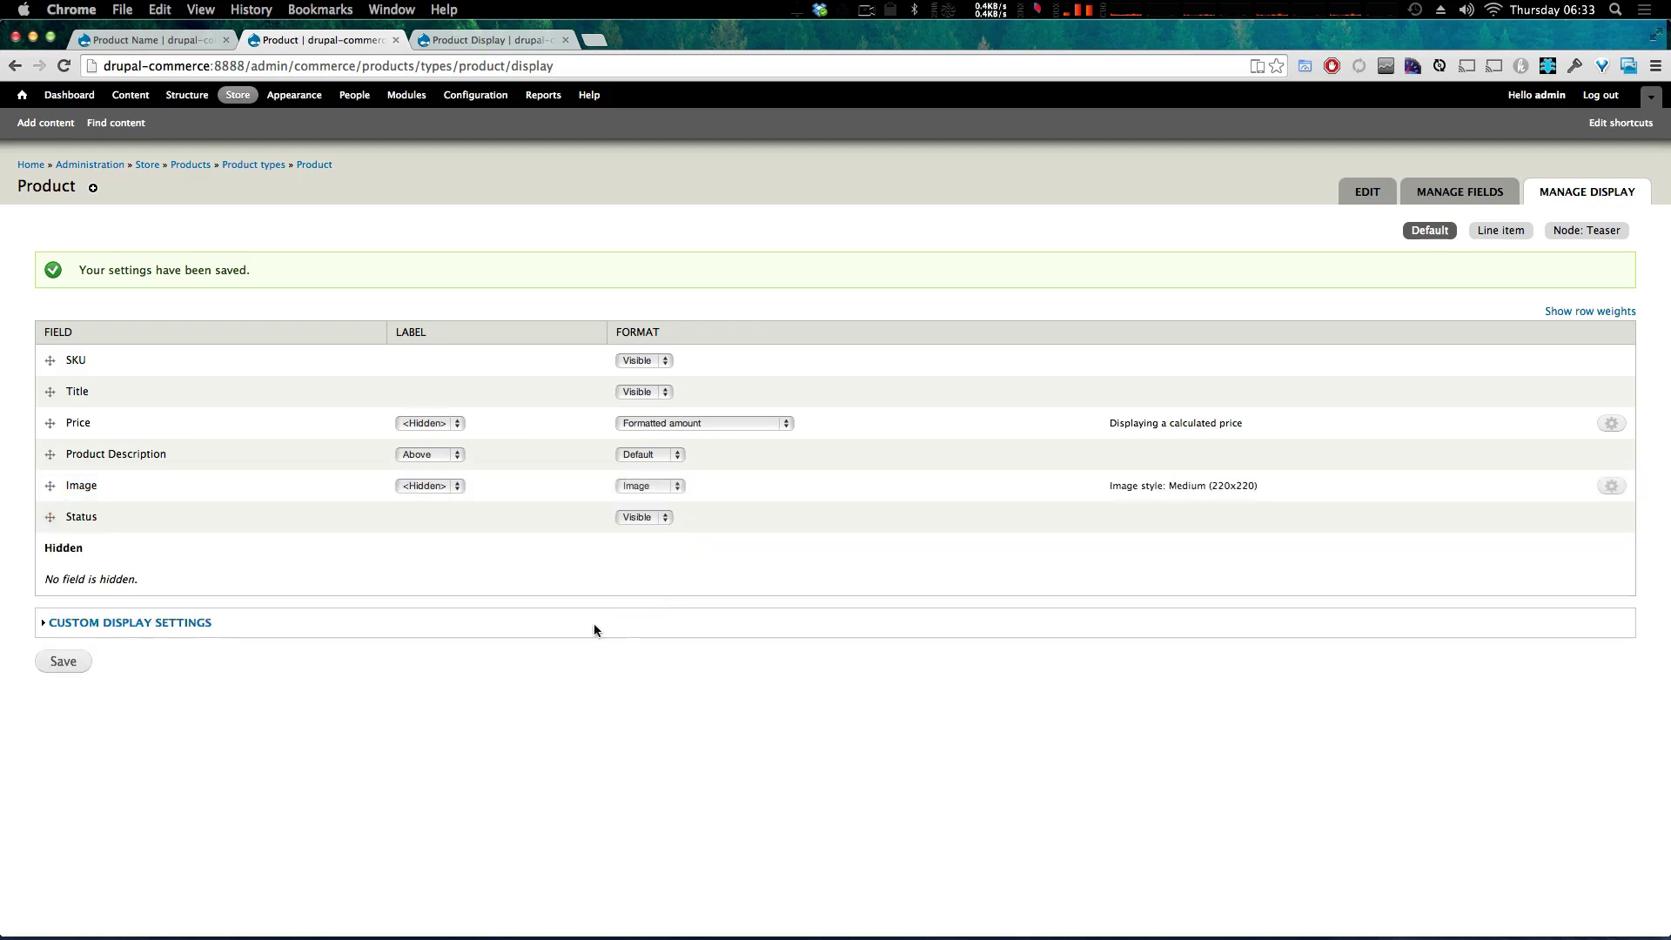
click(65, 659)
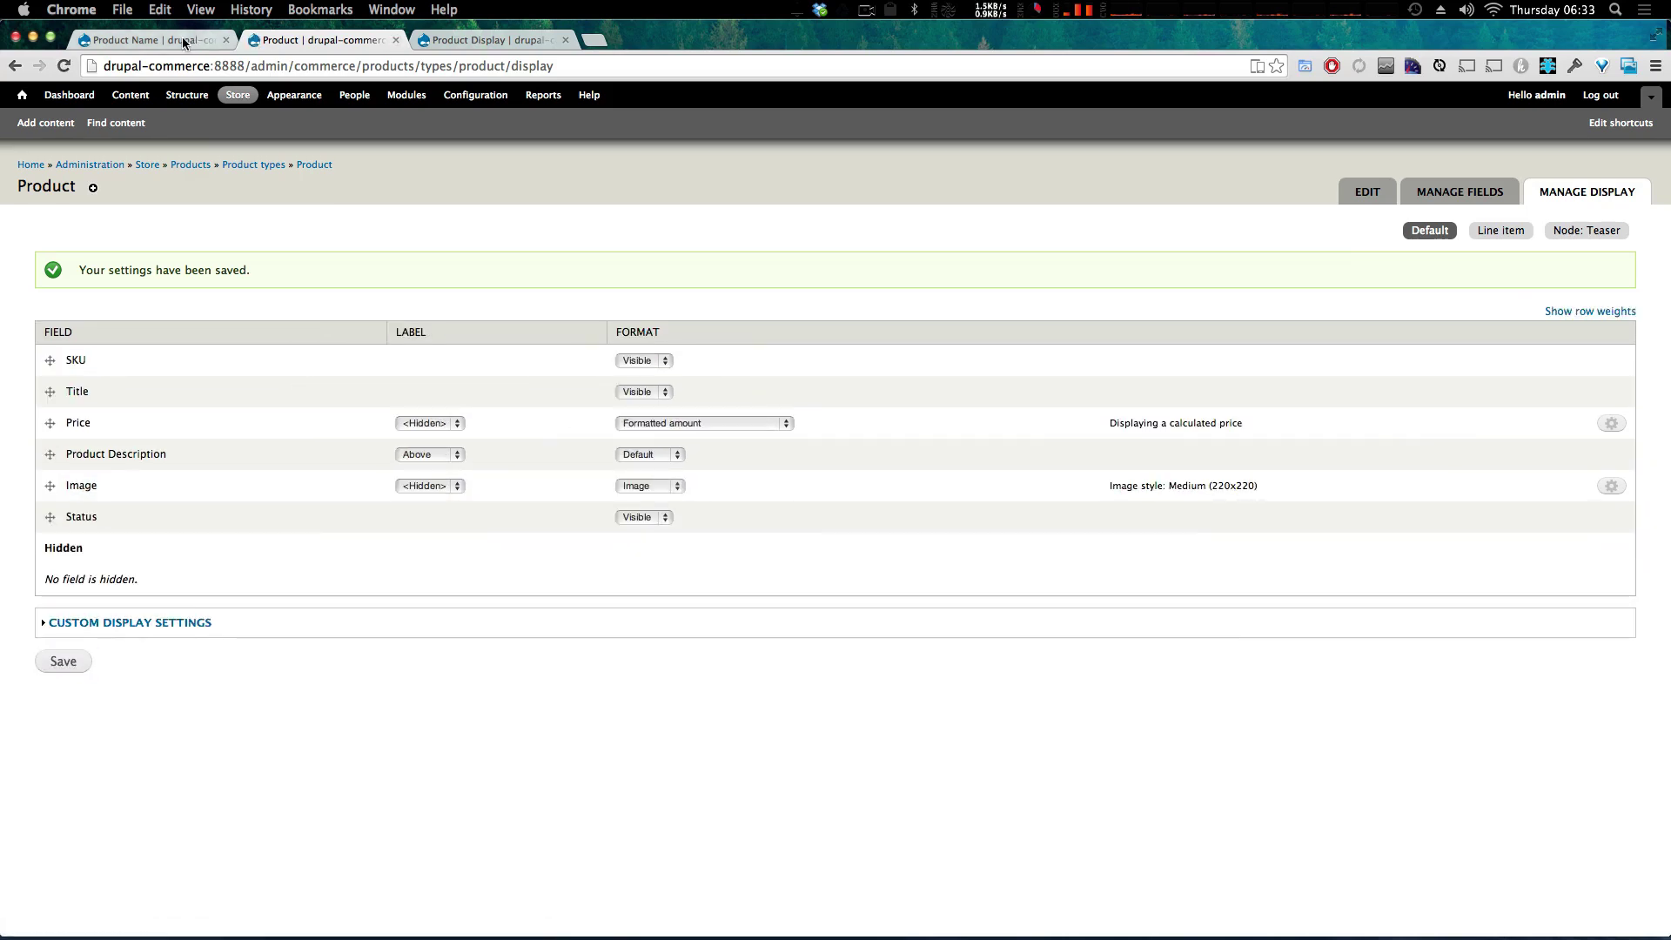
- Reload the product page and toggle between the Level Up Long T-Shirt and Level Up T-Shirt
click(147, 40)
key(super+r)
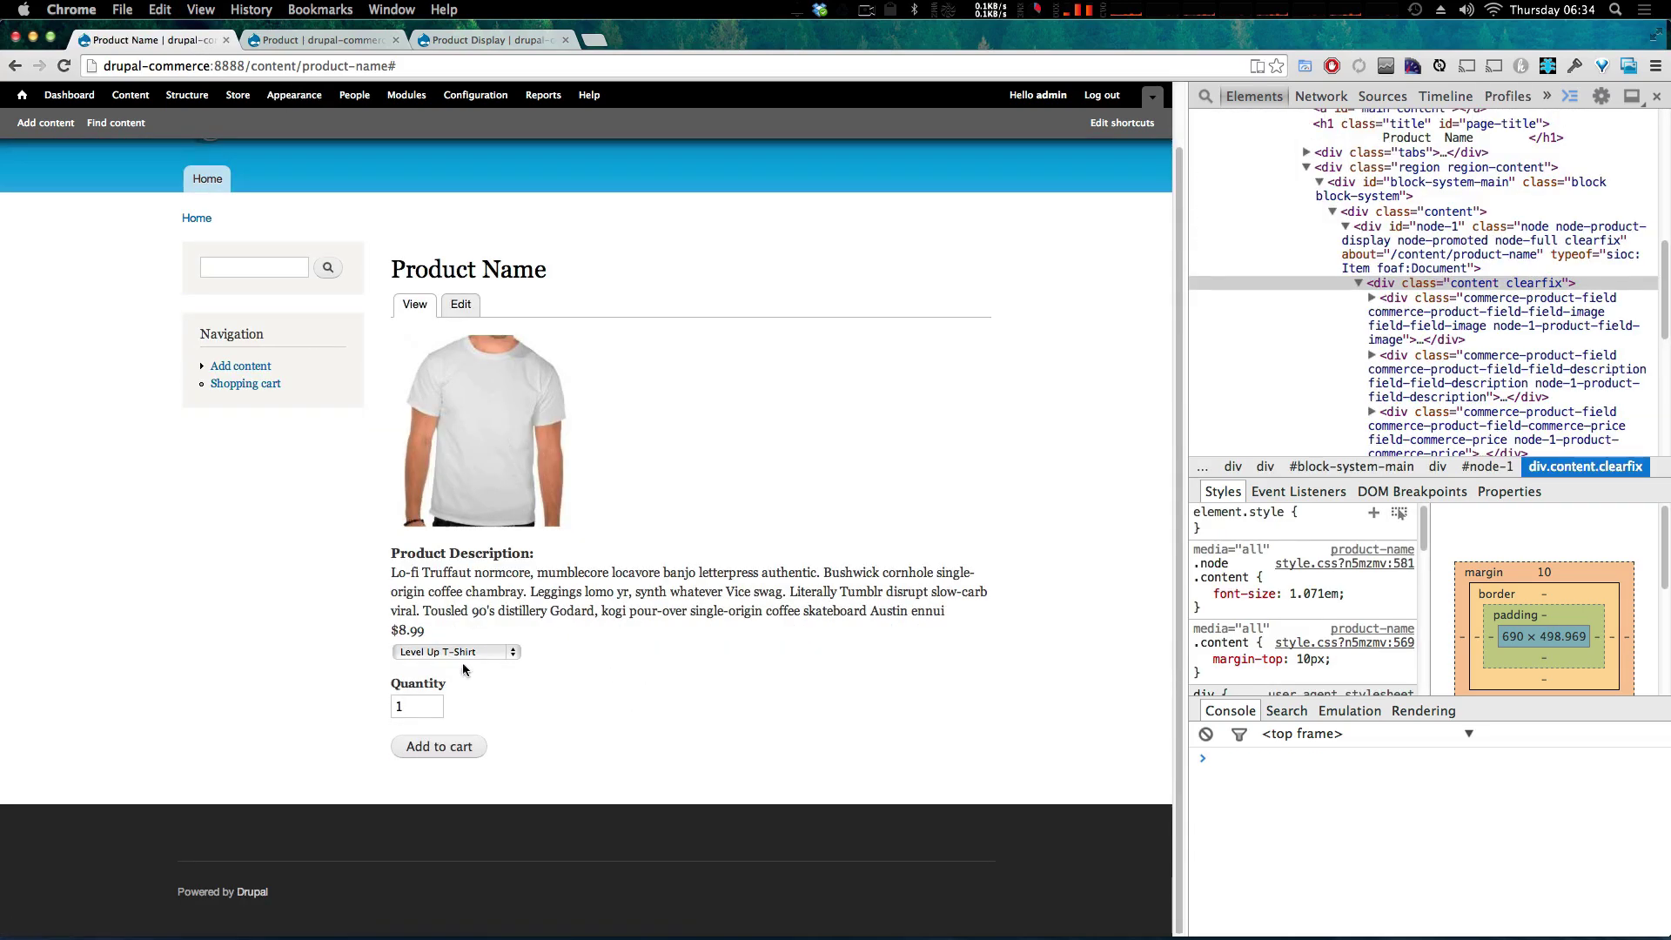
click(463, 655)
click(464, 666)
click(481, 652)
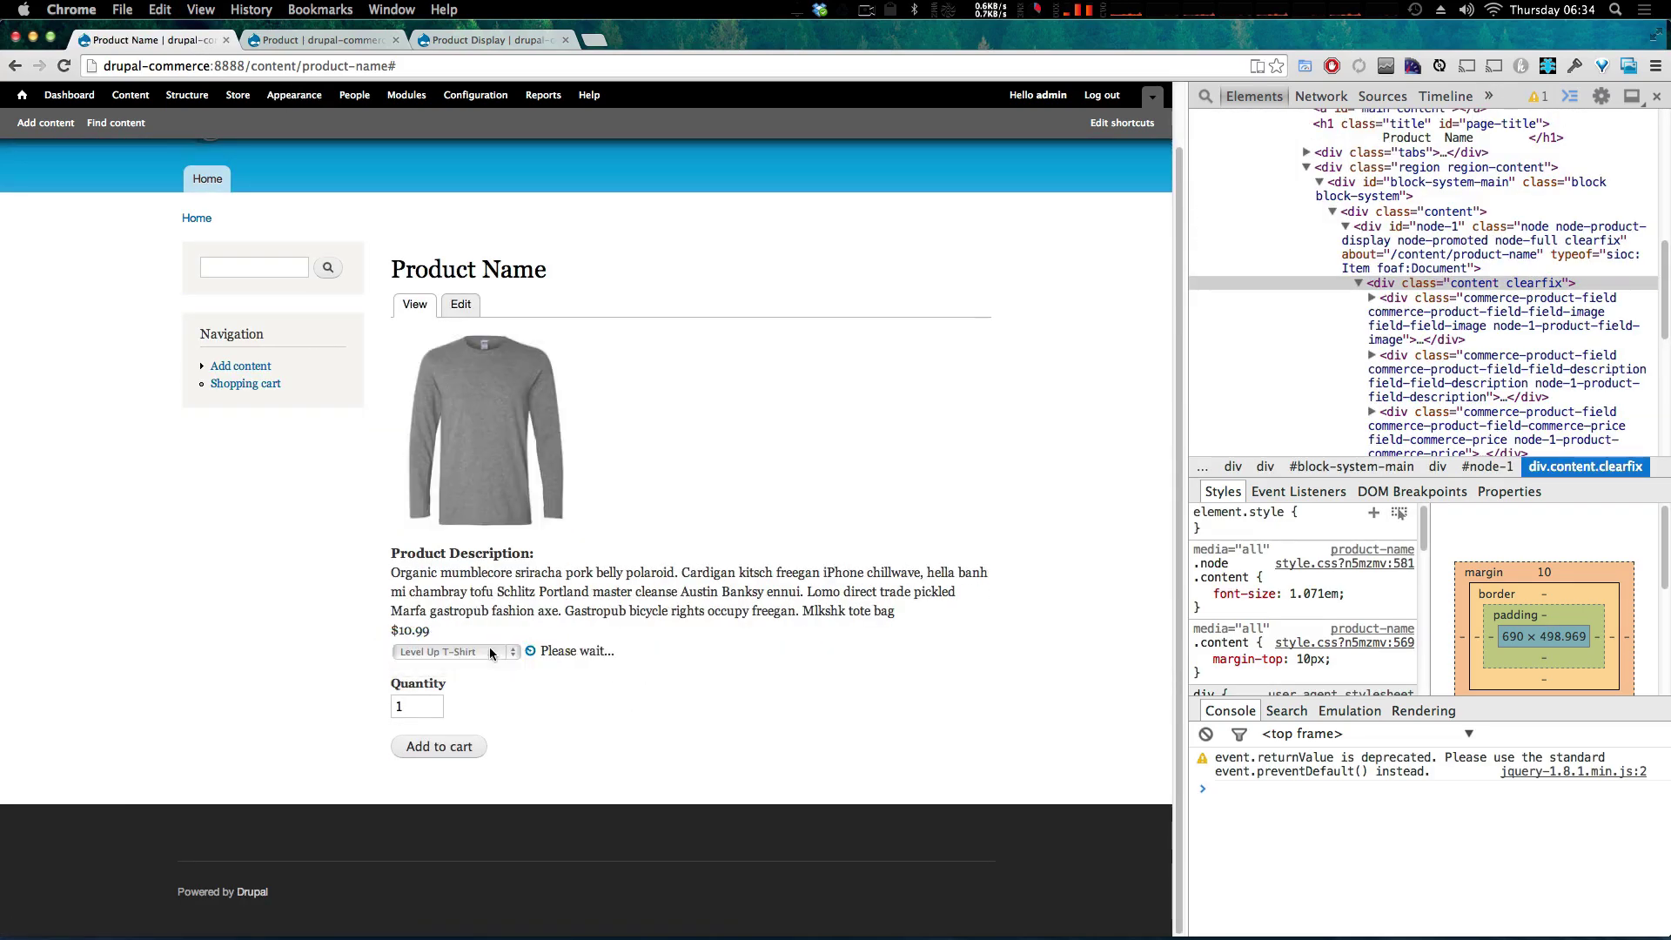
click(484, 637)
click(481, 660)
click(450, 666)
drag(509, 591, 448, 470)
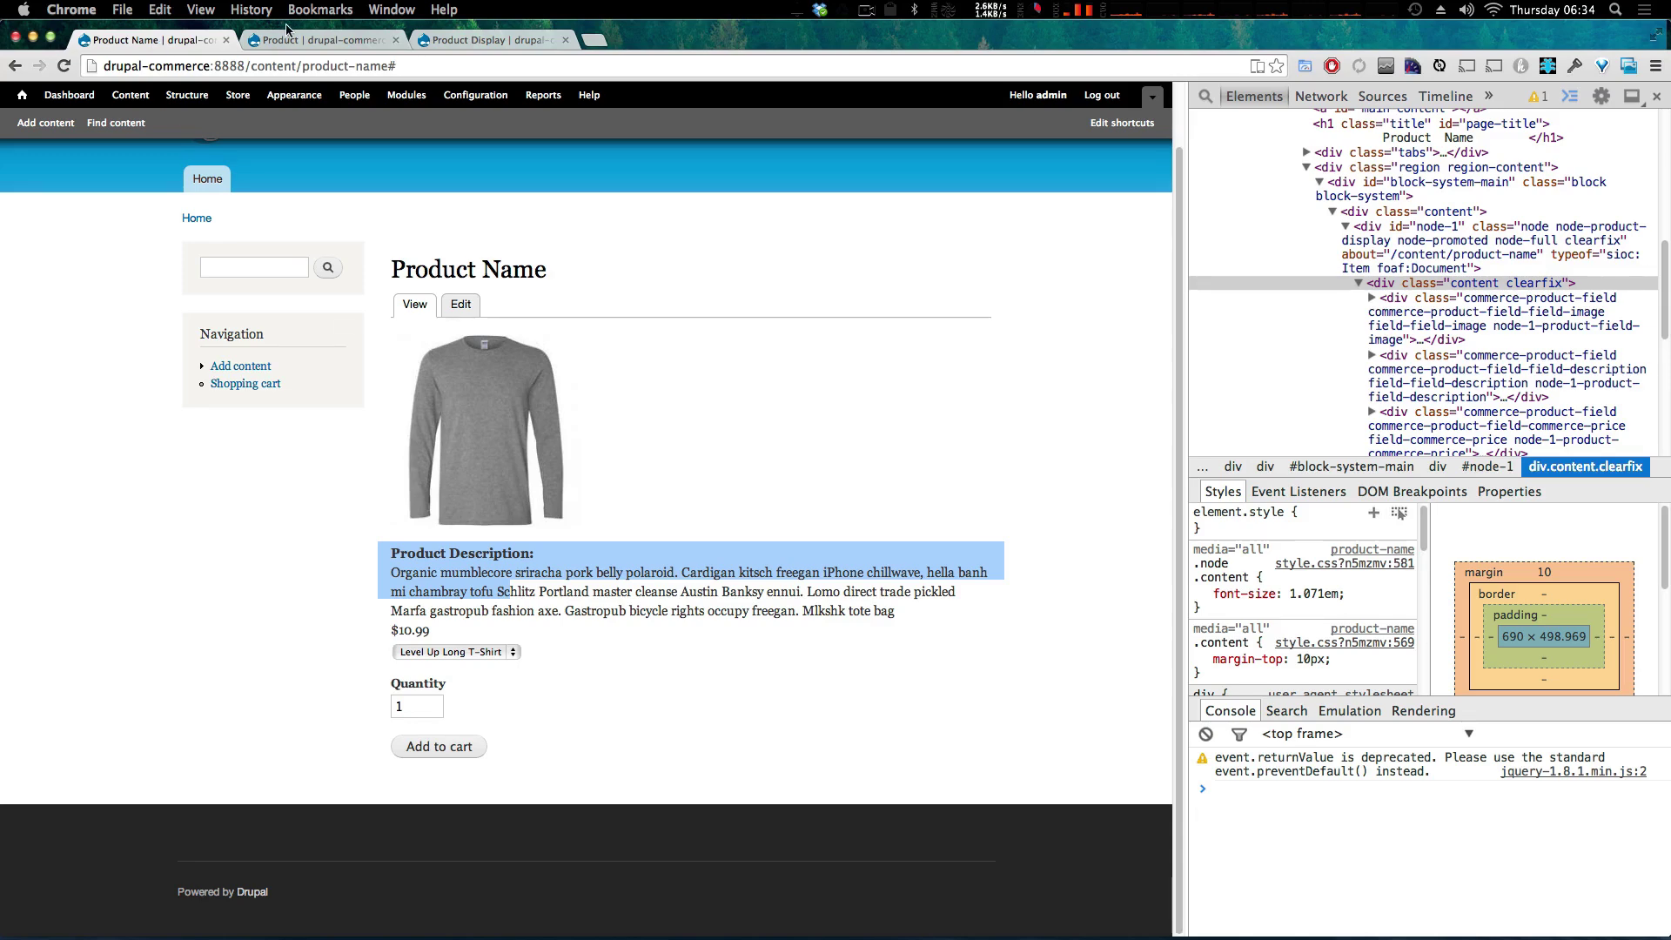
drag(294, 32, 343, 33)
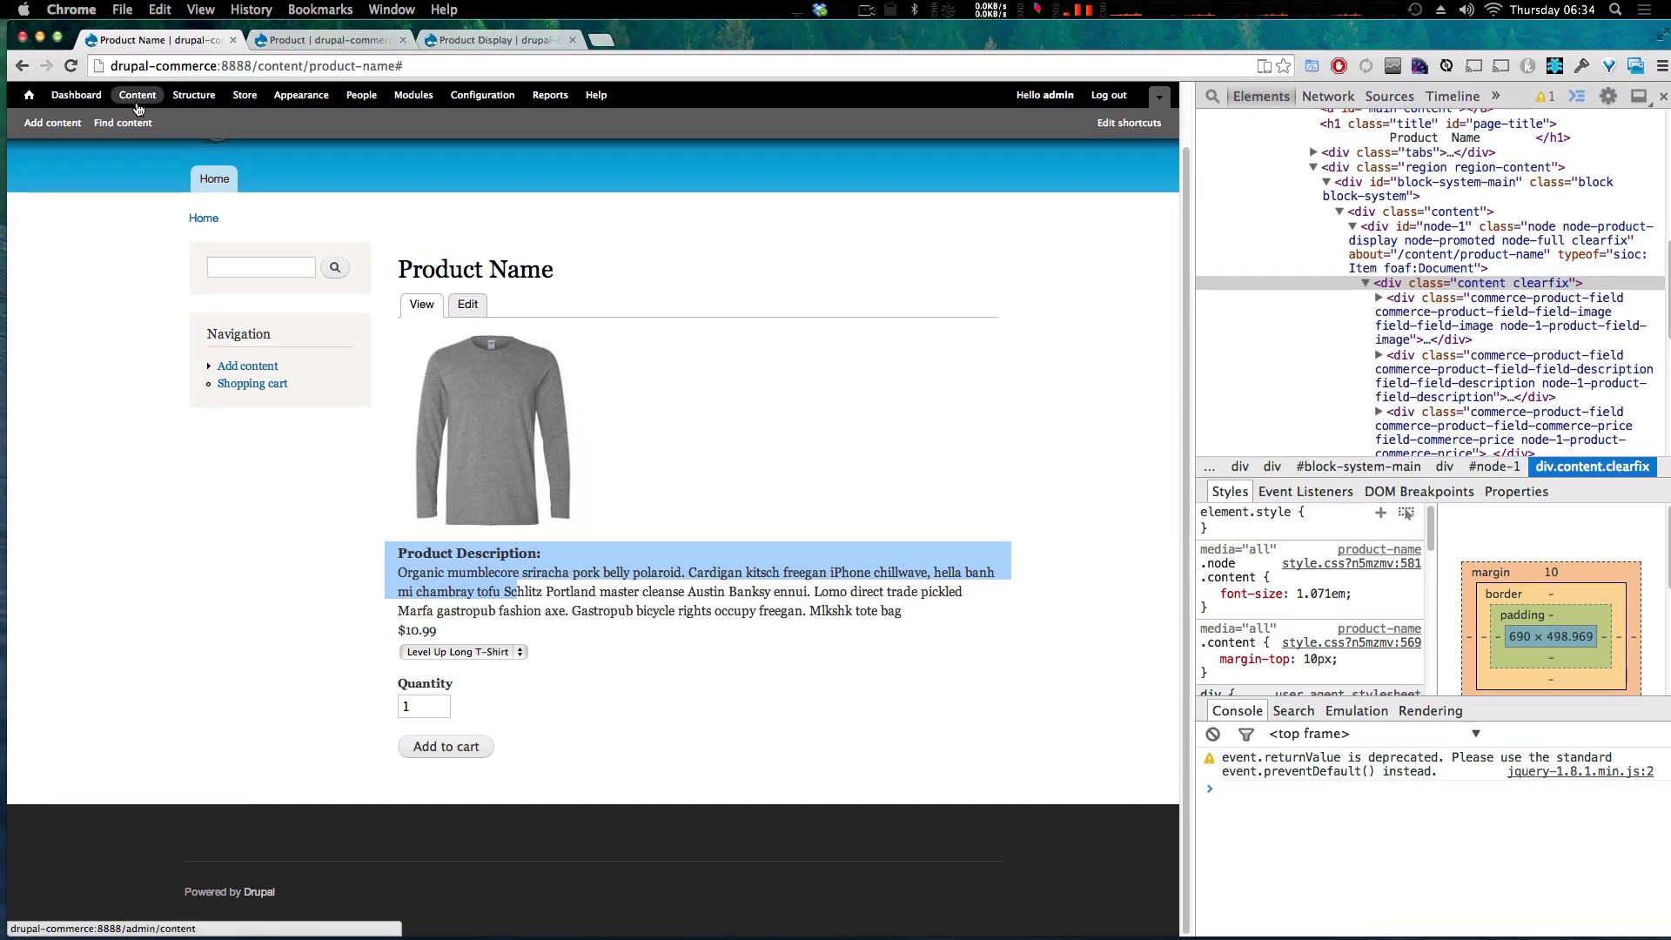
- Paste filler paragraphs into the Body, keep Filtered HTML, and save the product display
click(474, 301)
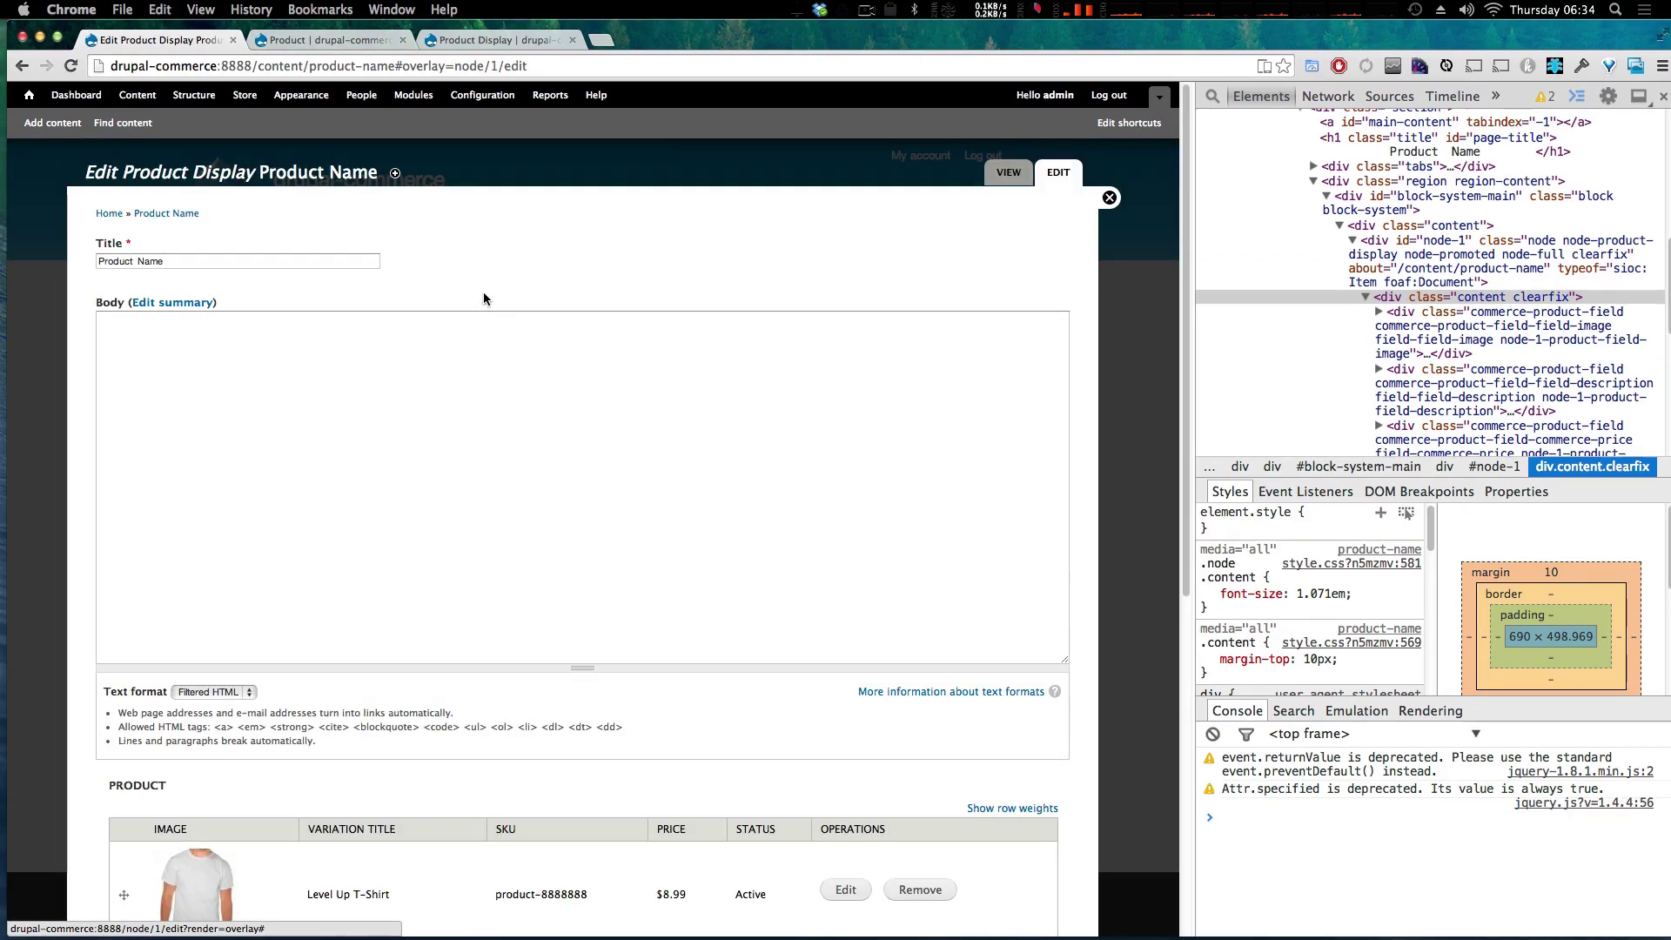
click(400, 388)
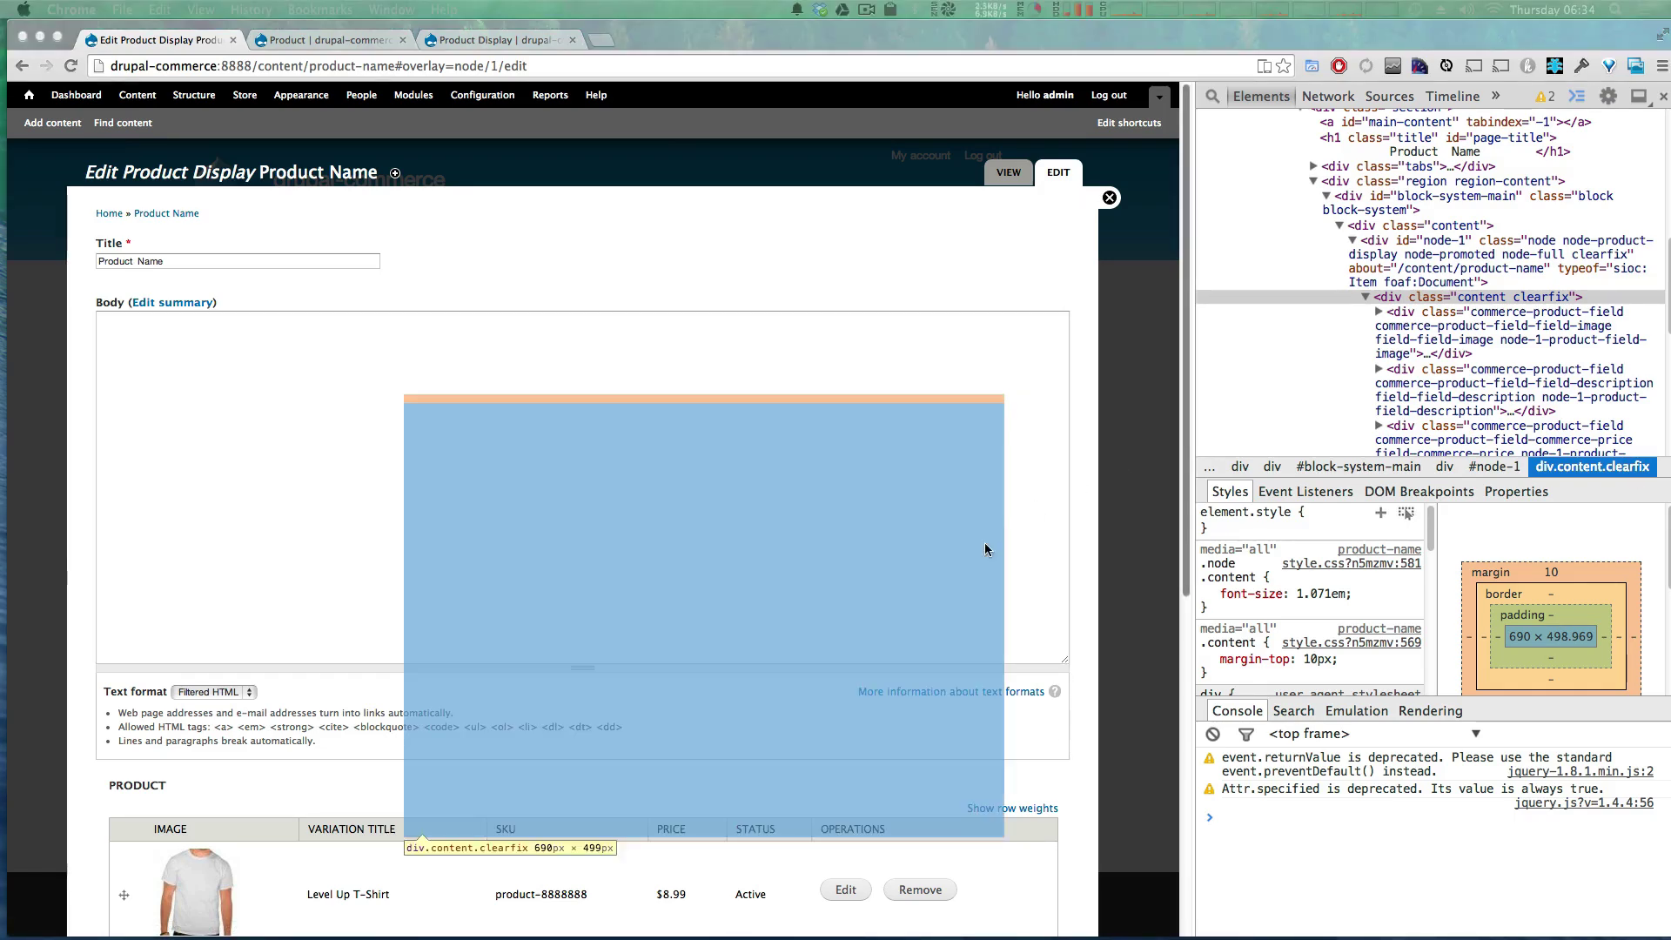
click(248, 456)
key(super+v)
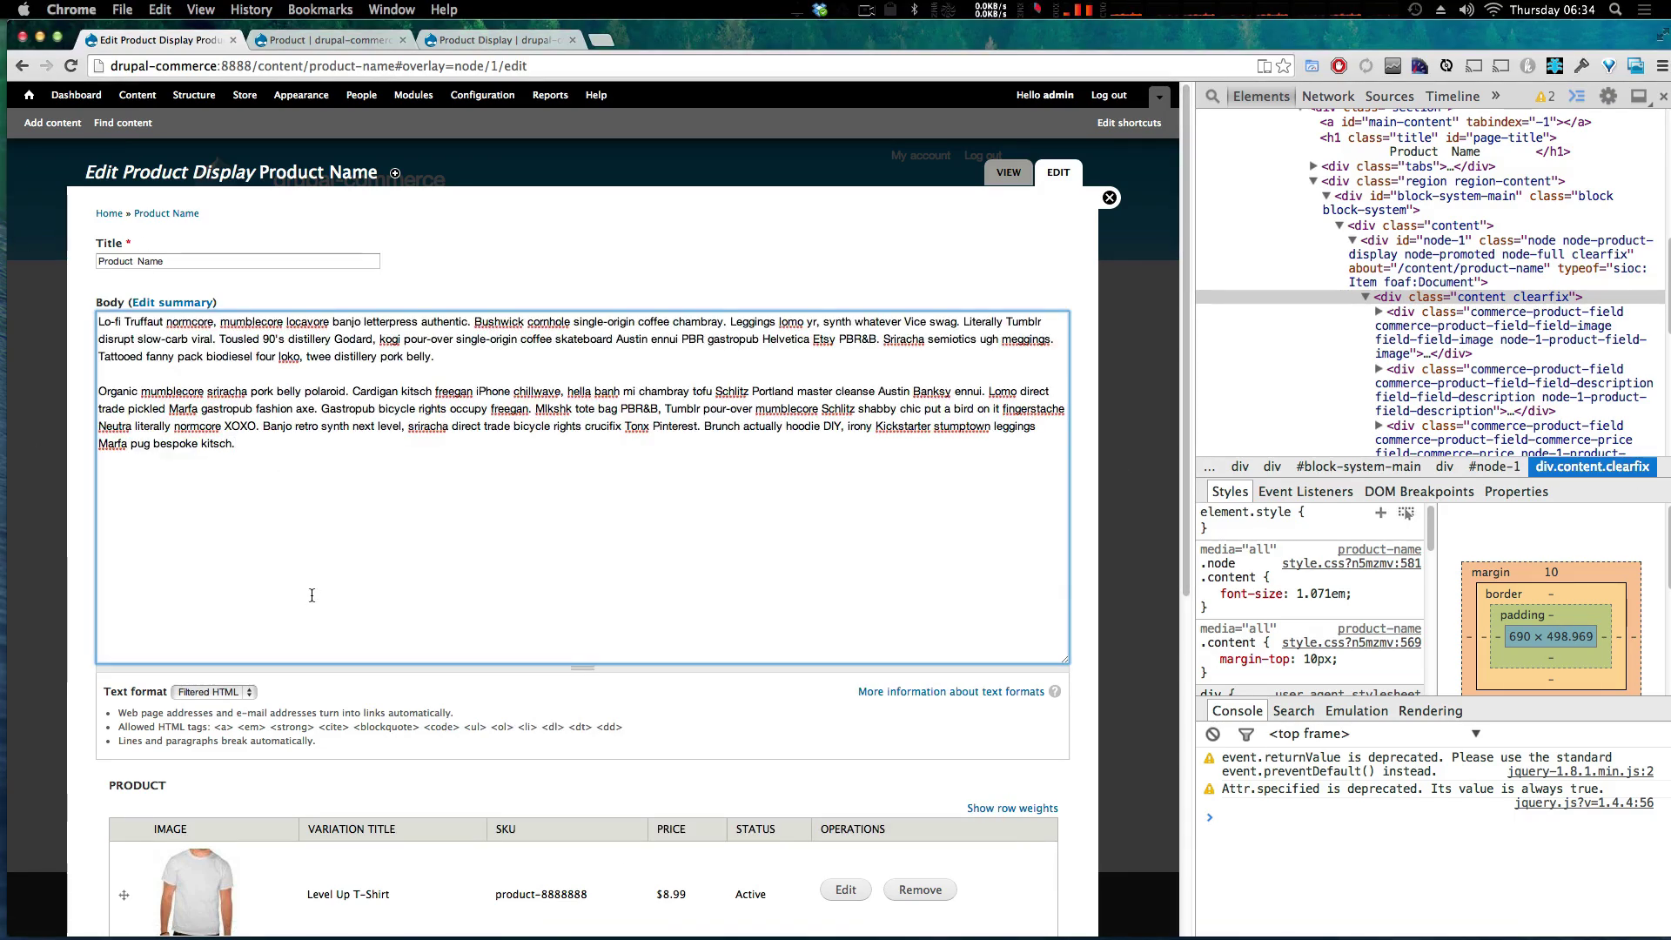
scroll(172, 279, down, 5)
click(171, 278)
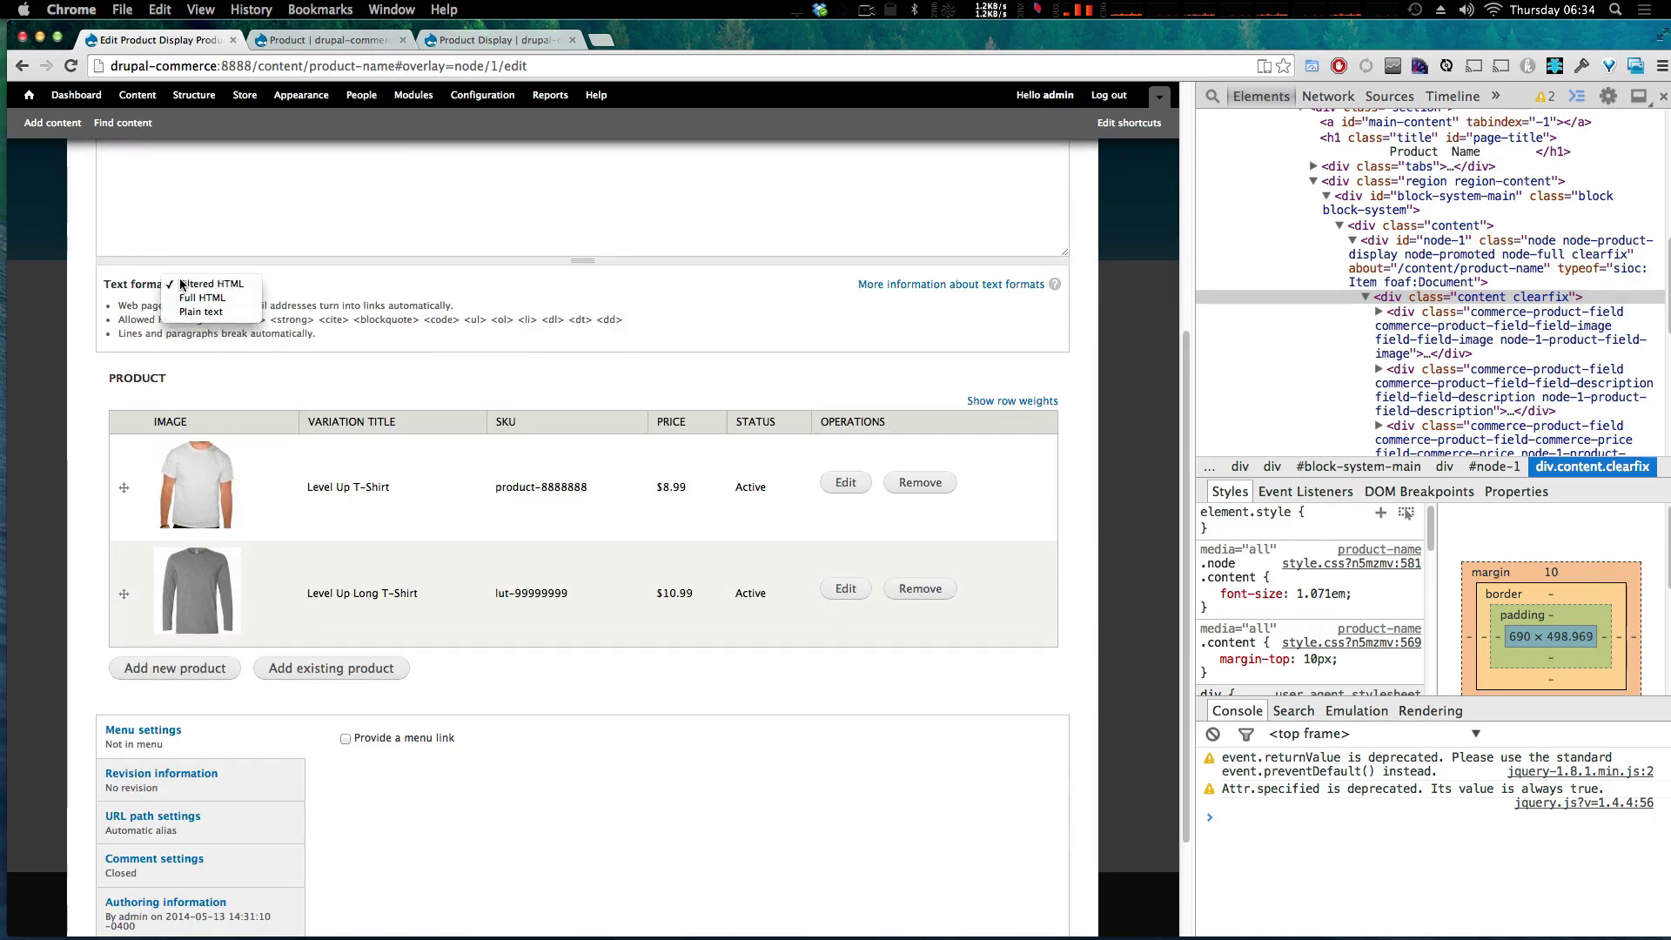
click(183, 283)
scroll(120, 816, down, 3)
click(123, 855)
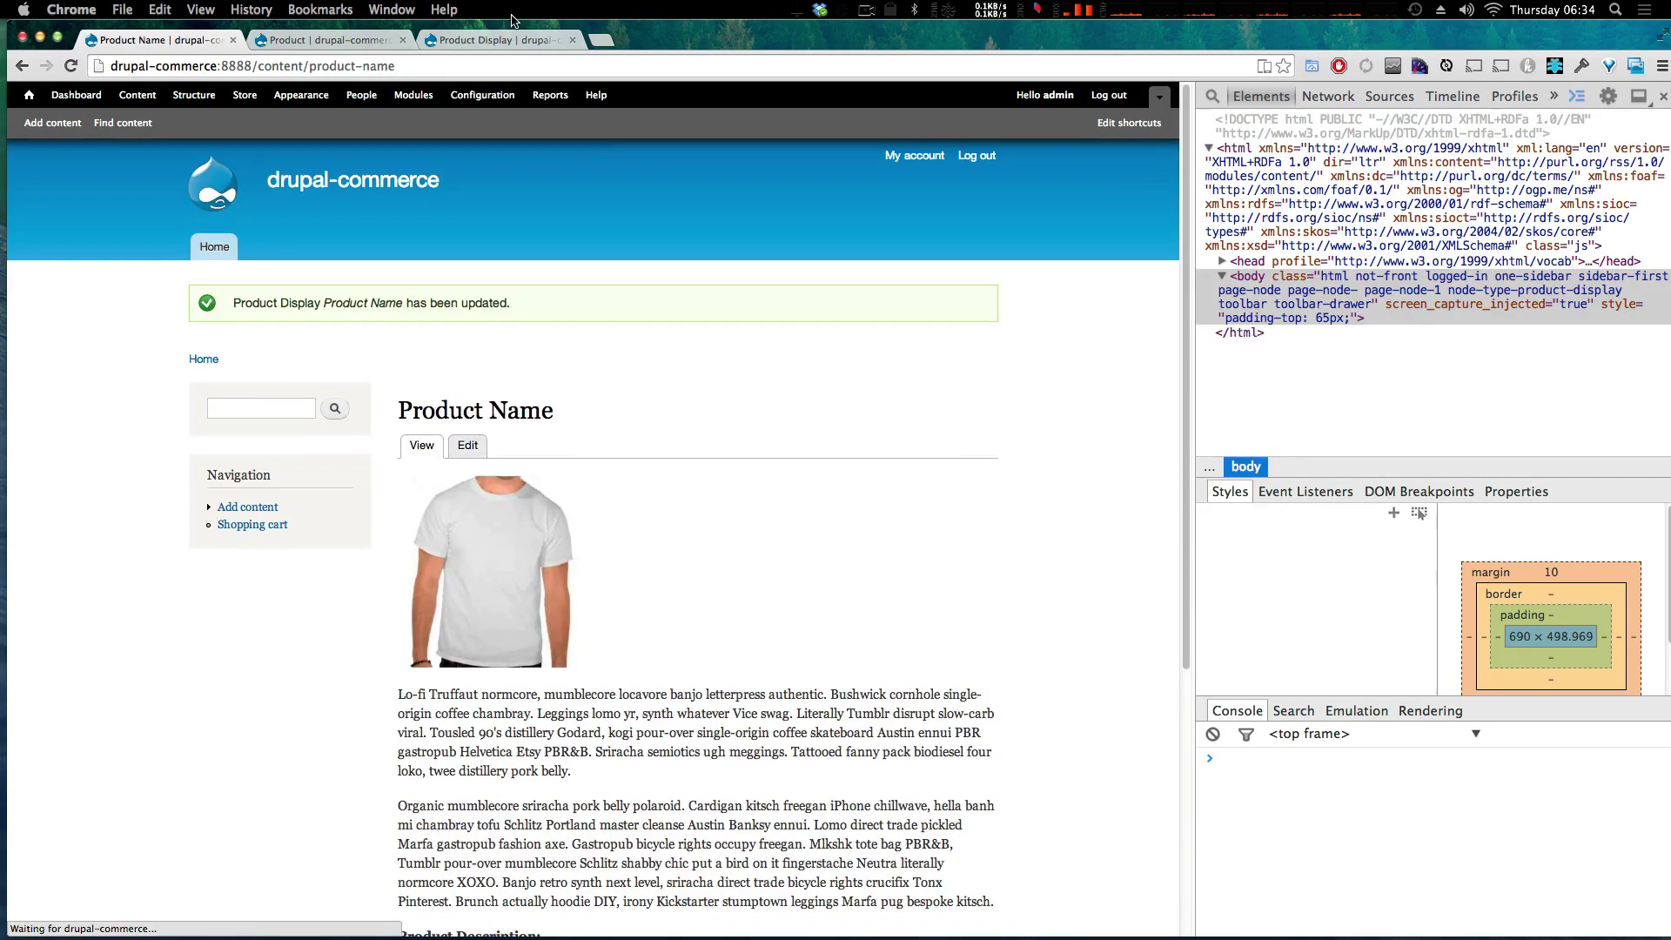
scroll(911, 524, down, 4)
drag(496, 513, 620, 700)
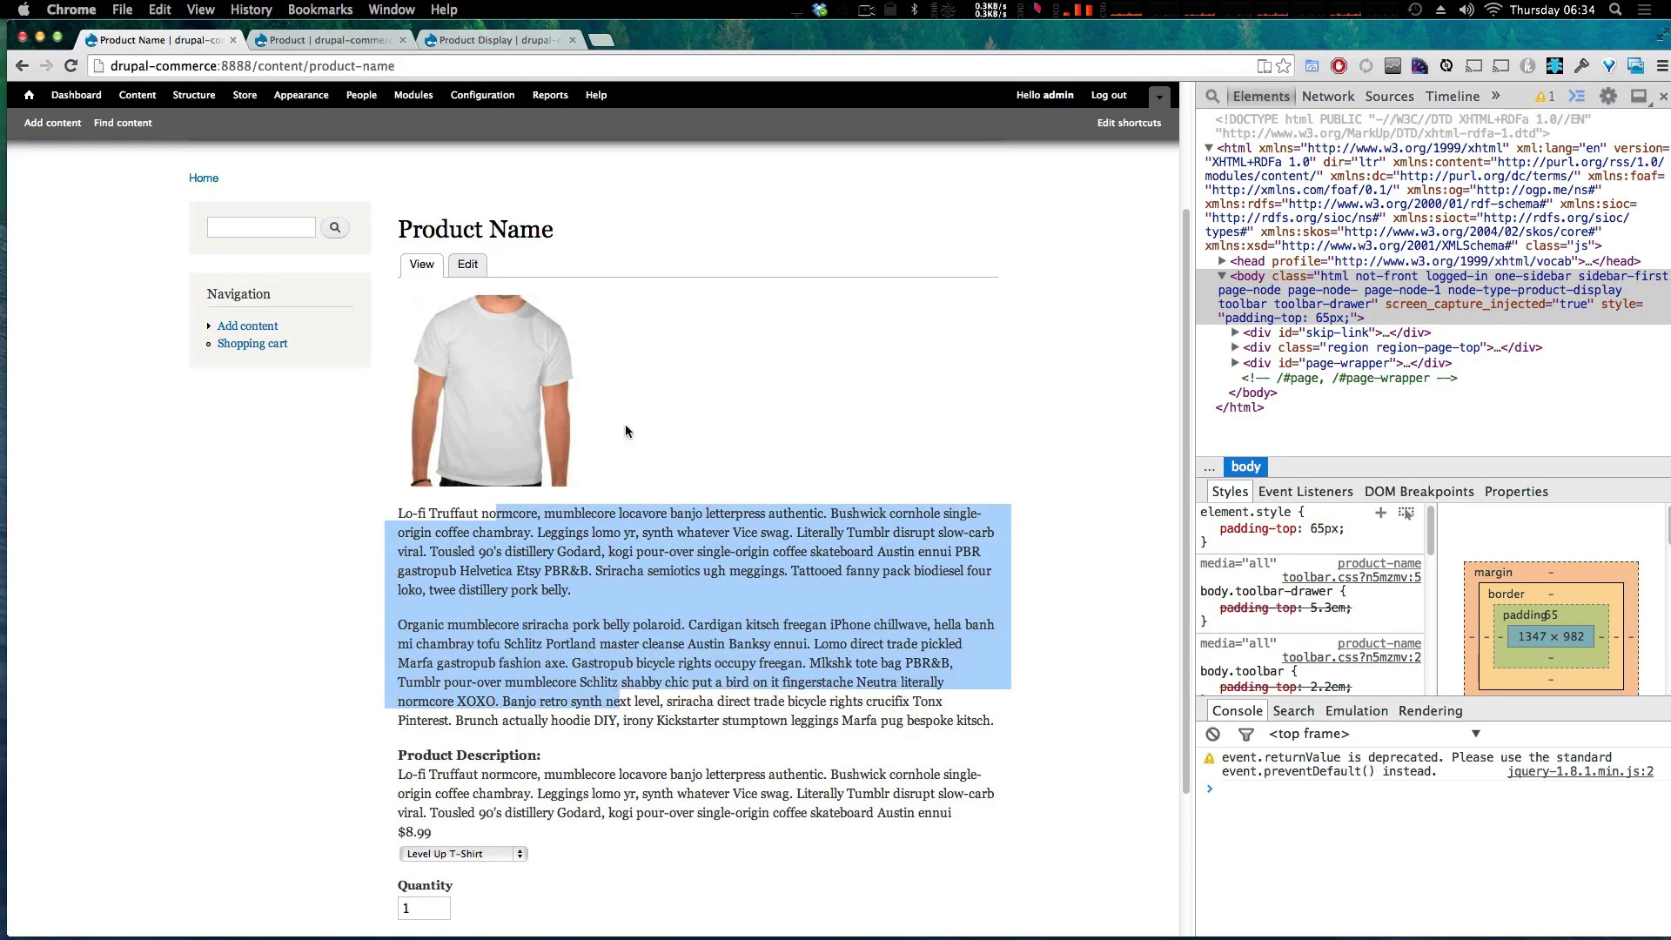
drag(512, 369, 614, 448)
drag(551, 793, 632, 811)
scroll(663, 774, down, 4)
click(486, 653)
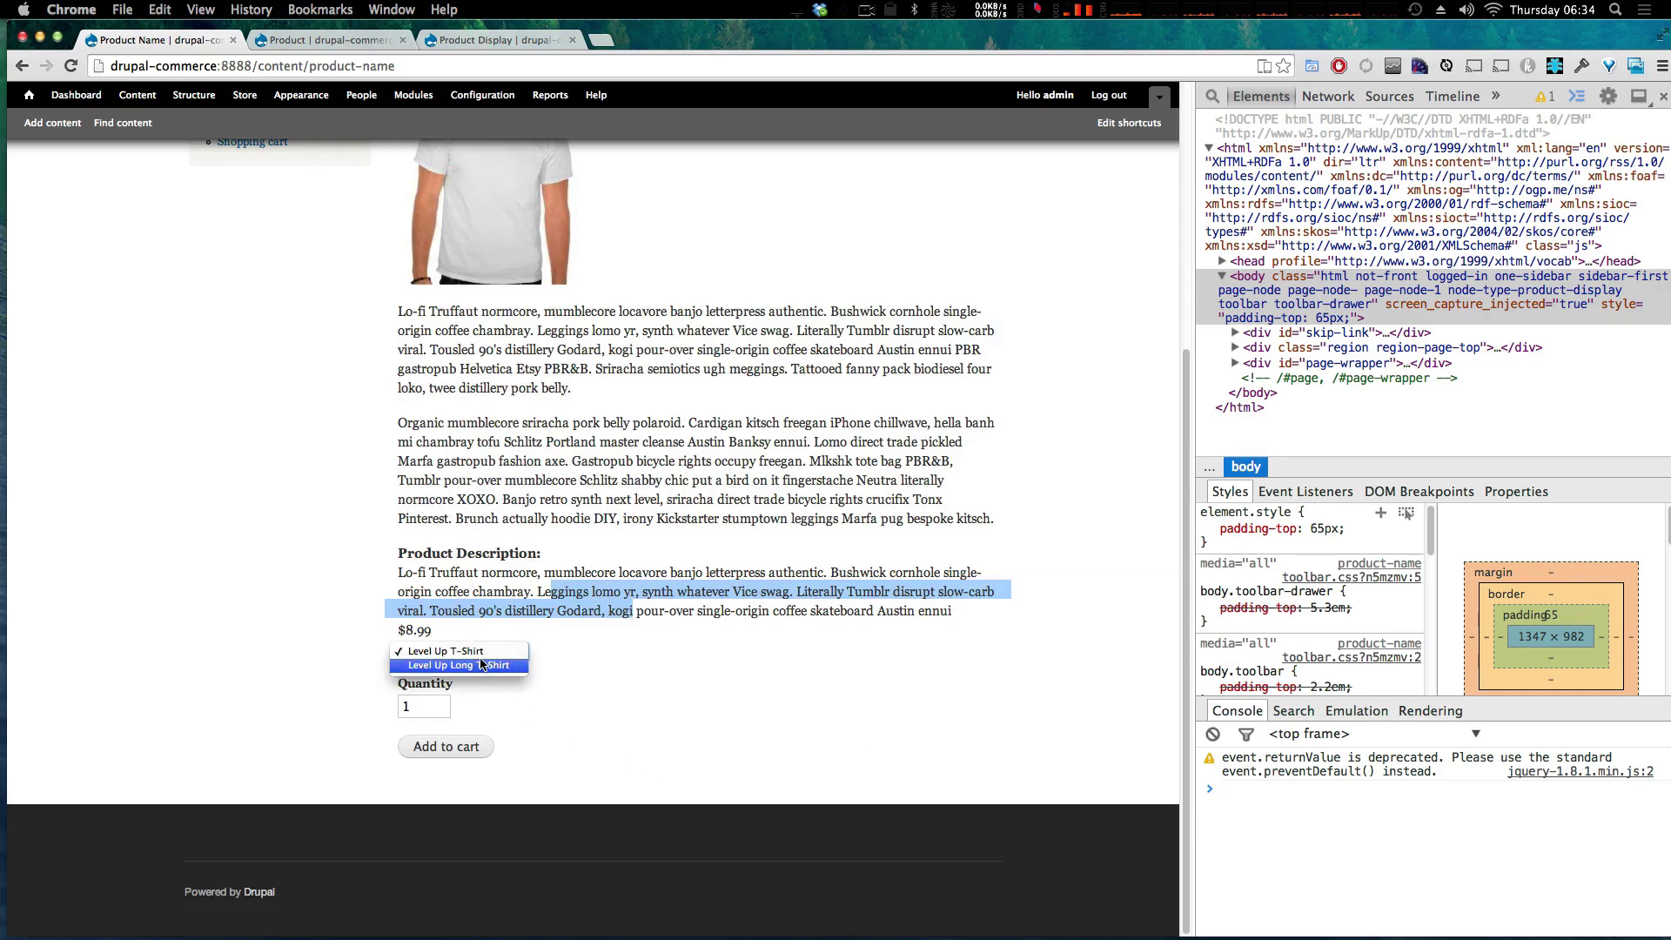
click(481, 664)
drag(487, 637, 477, 605)
click(463, 653)
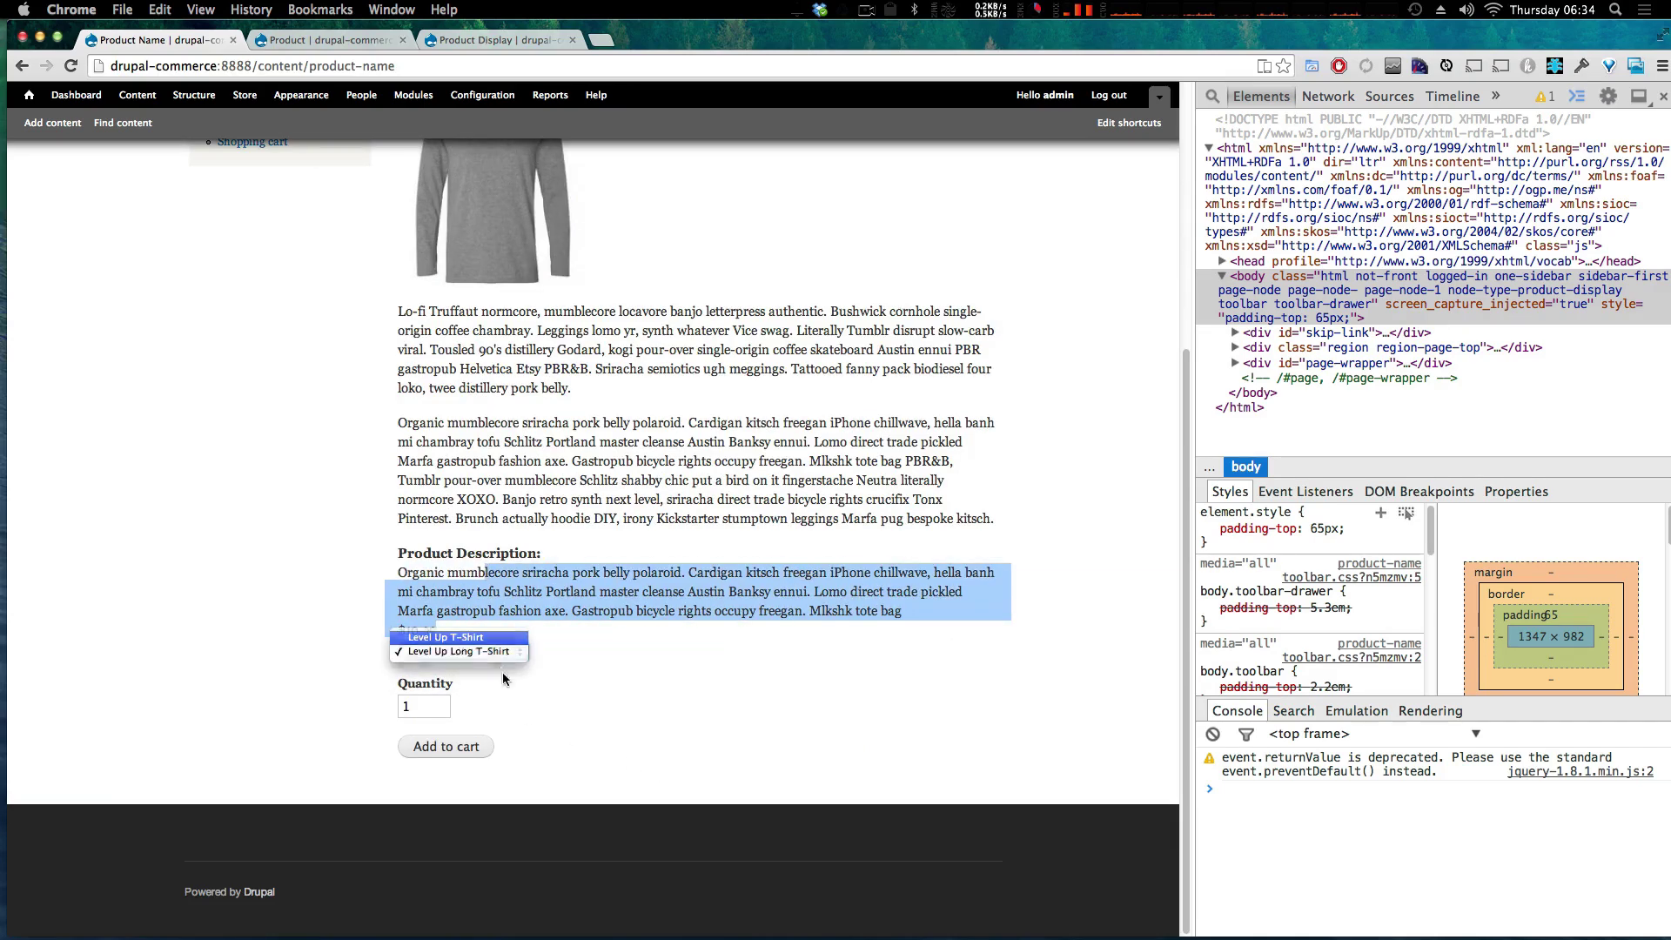
click(478, 638)
drag(426, 632, 387, 624)
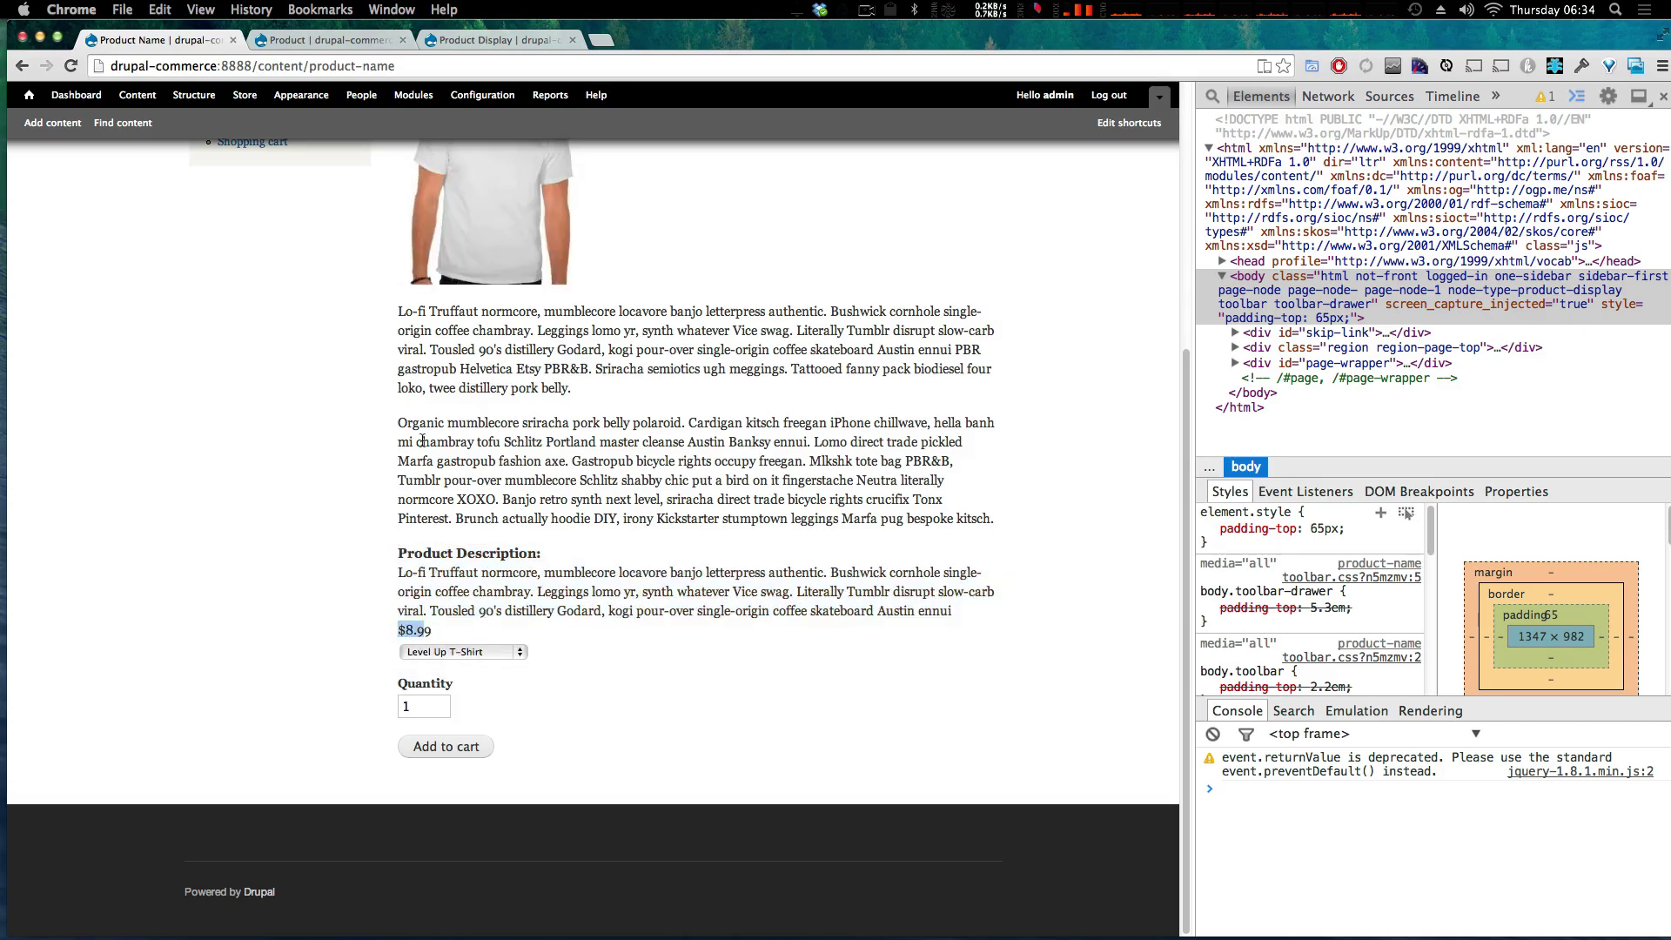
drag(570, 388, 779, 515)
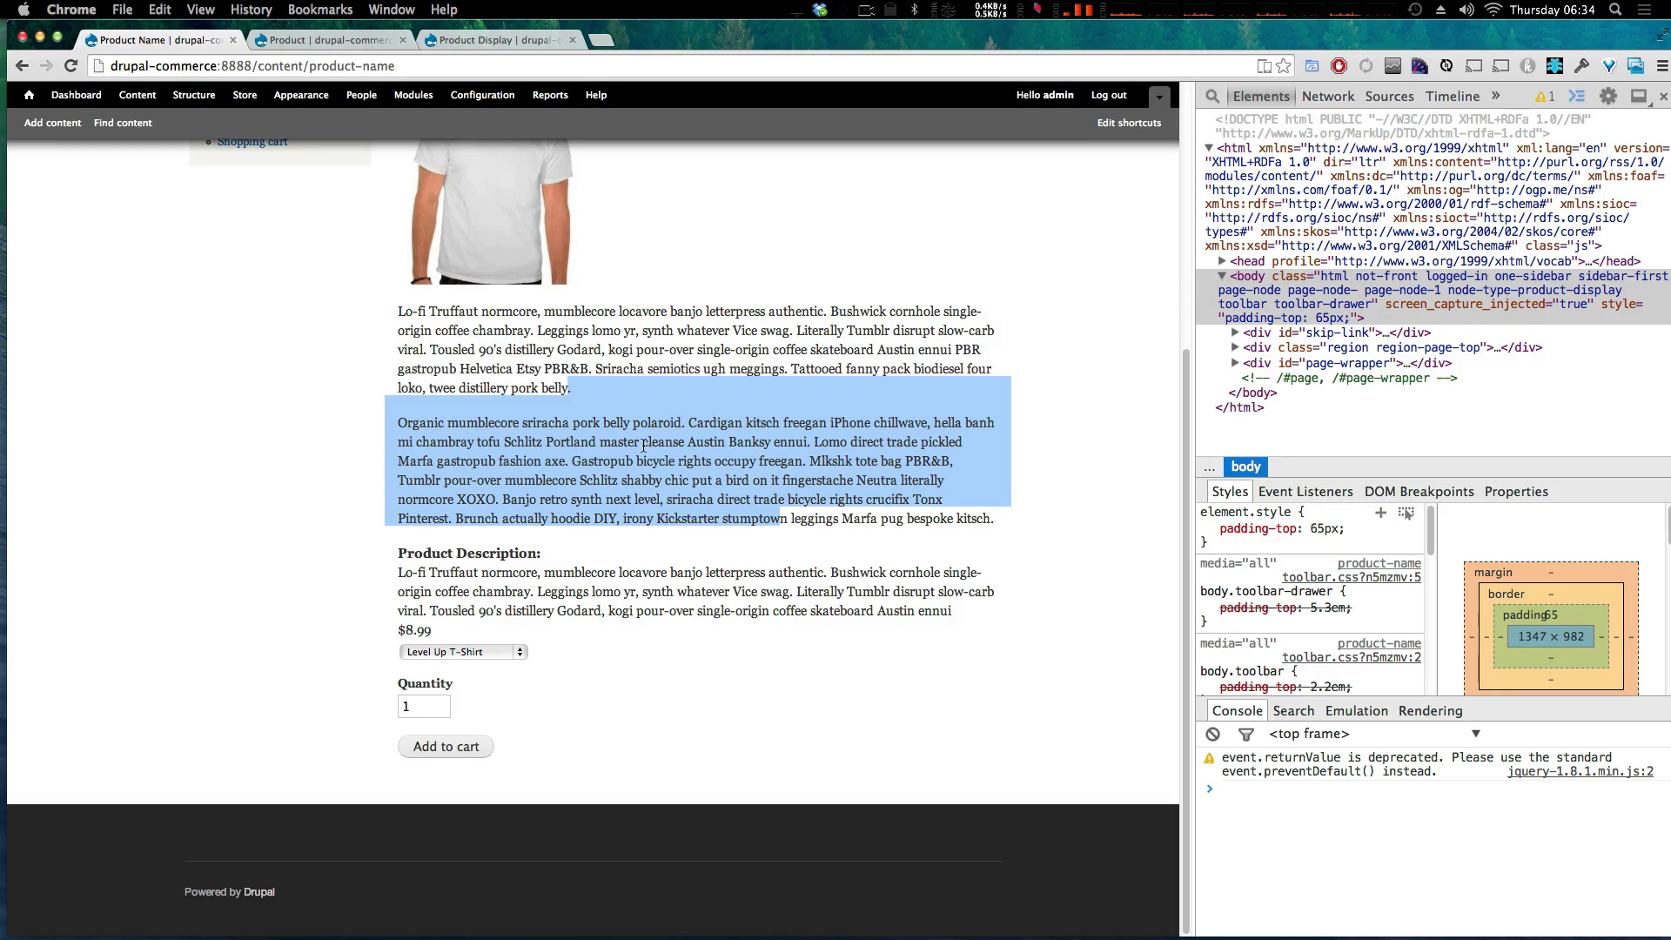
key(super+r)
scroll(595, 619, down, 2)
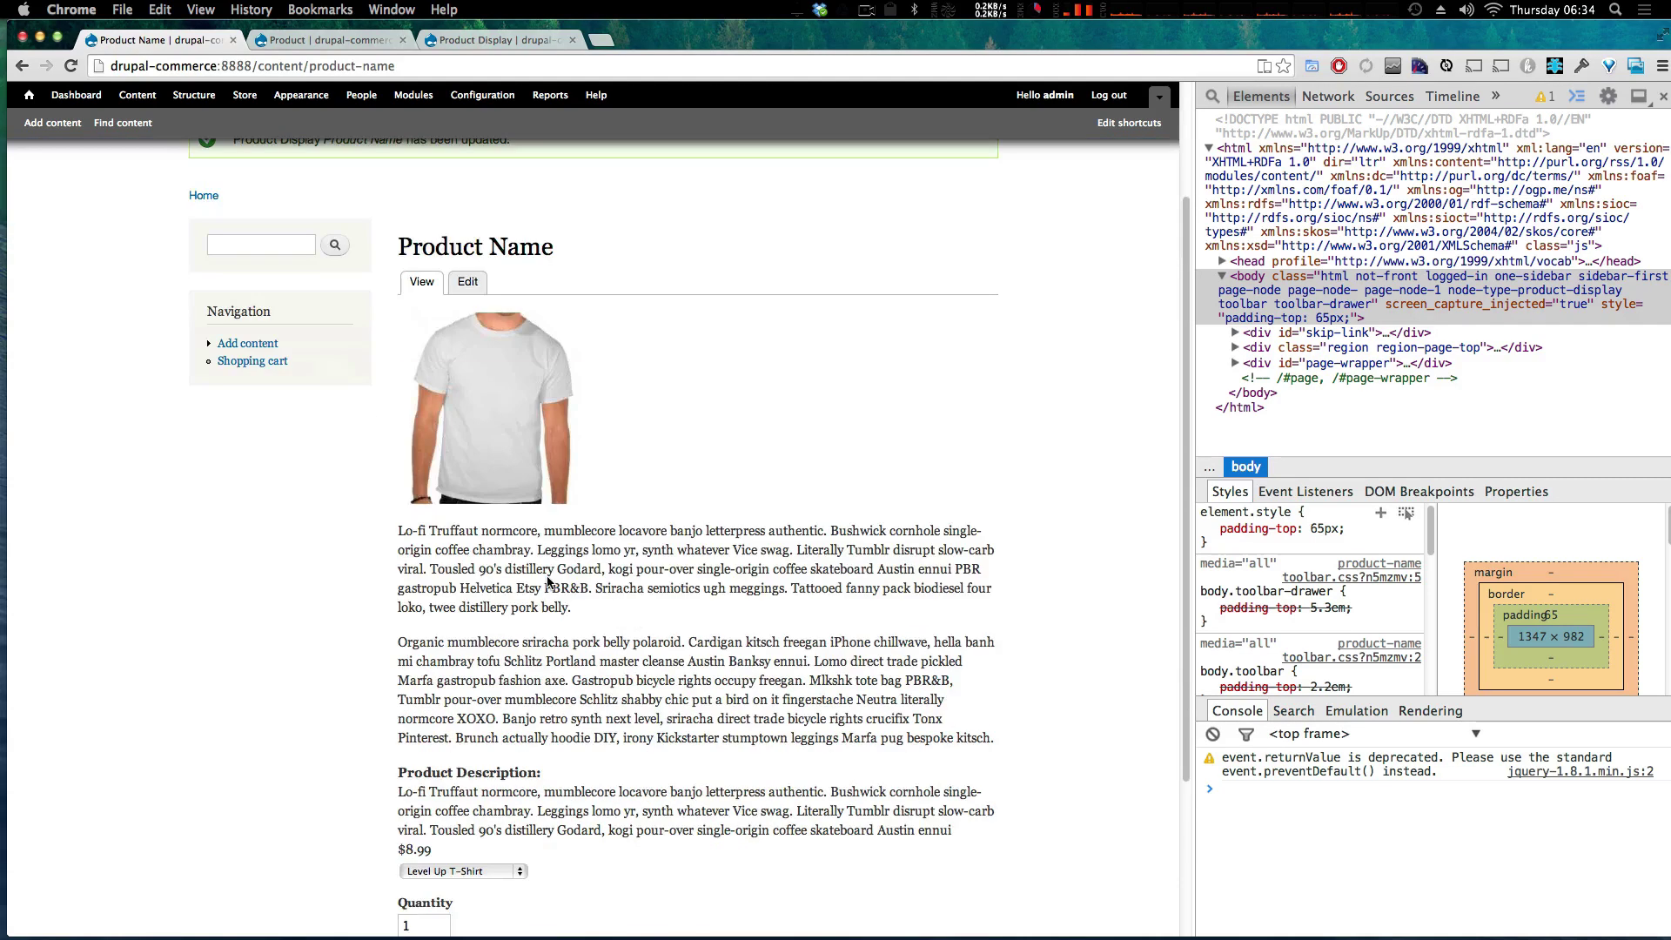